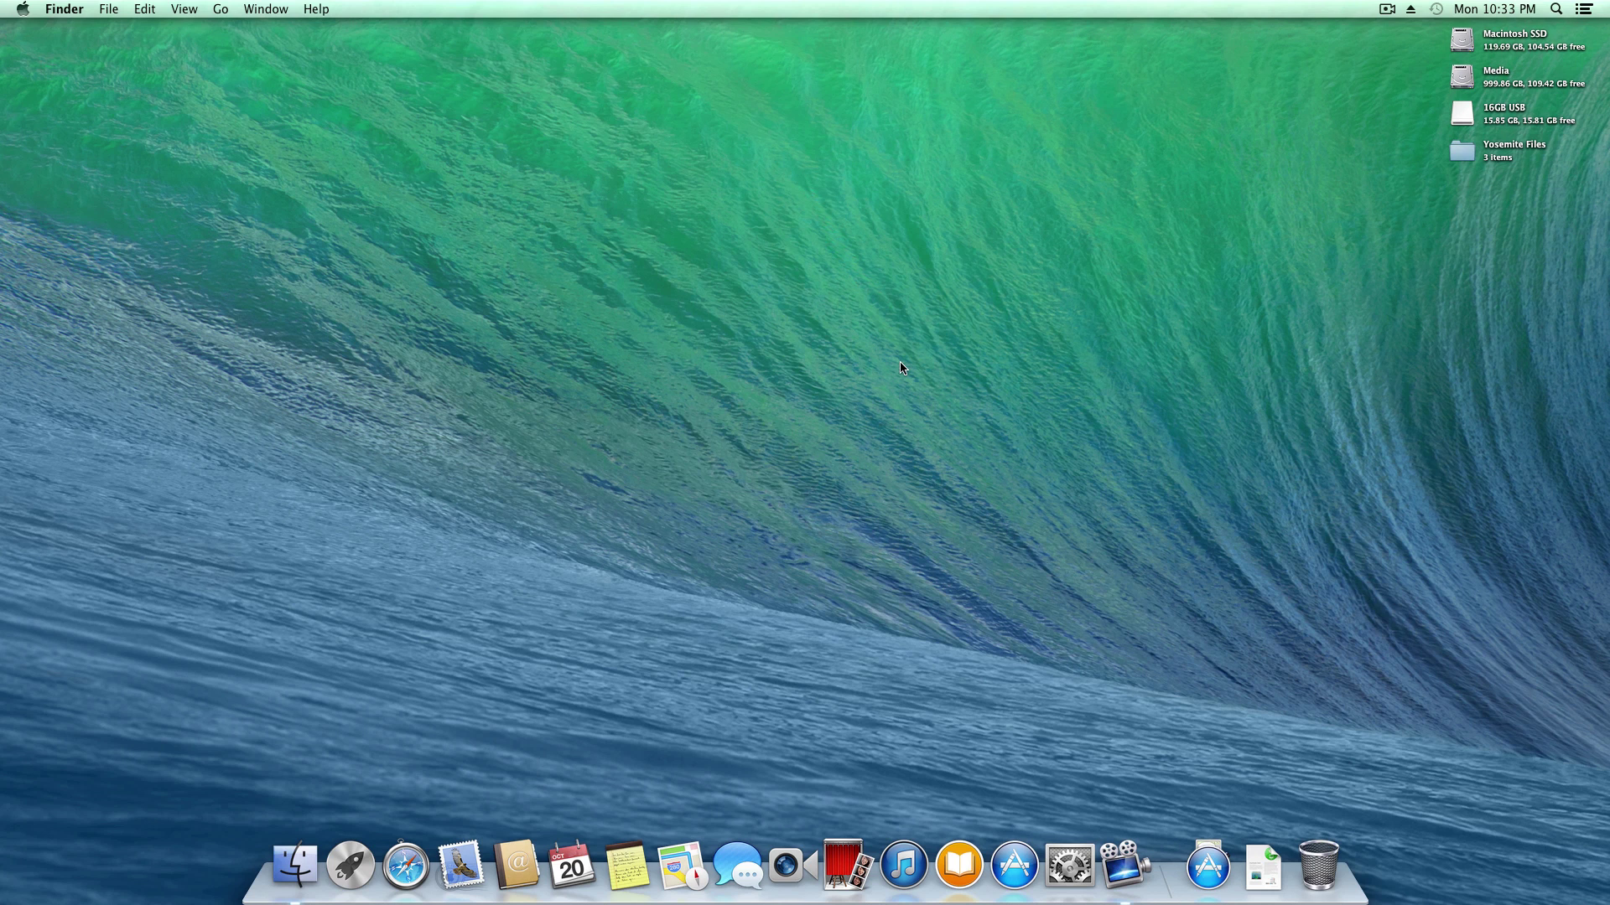
Show the Applications stack from the Dock to check for Install OS X Yosemite, then dismiss it
click(1208, 867)
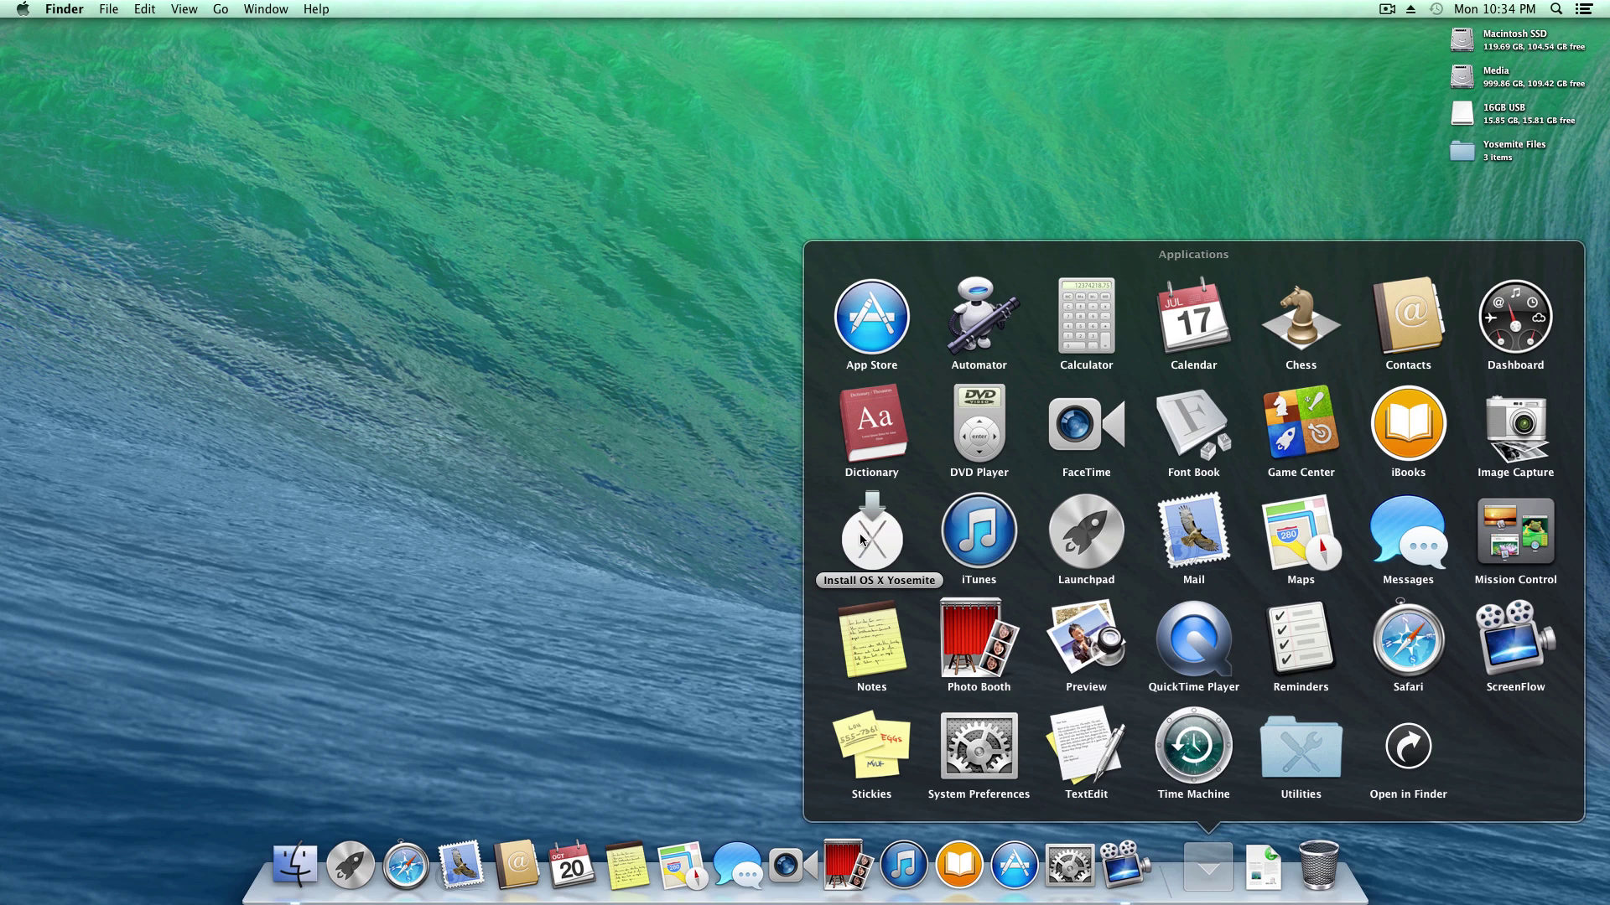
click(765, 513)
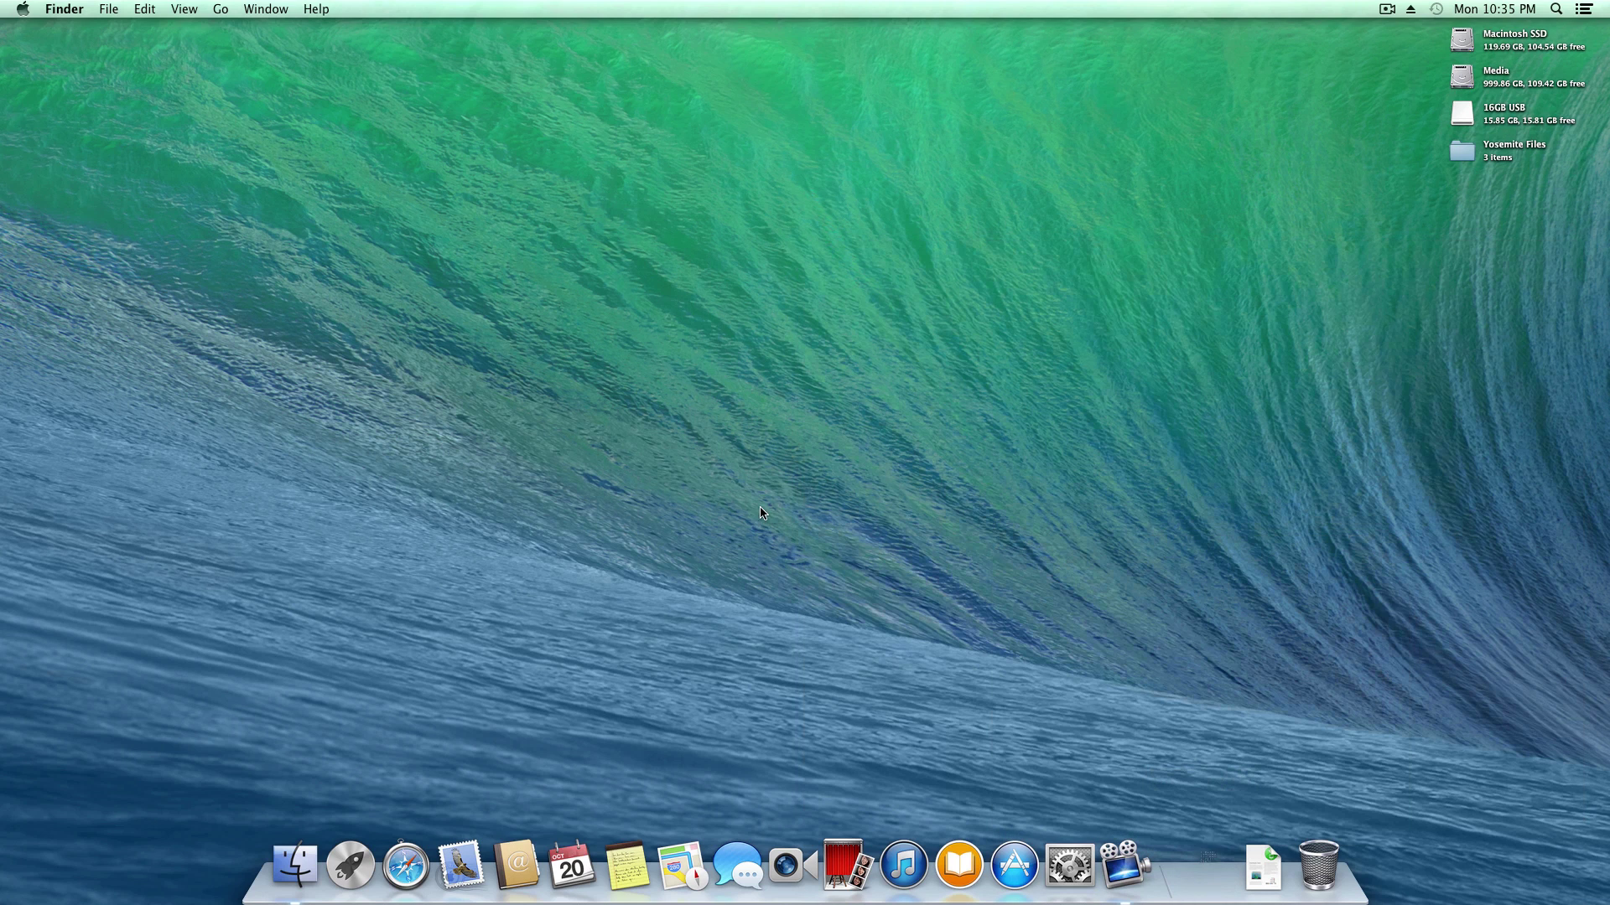
Open the Yosemite Files folder and Quick Look the Kernel Patching notes
double_click(1462, 151)
click(614, 263)
key(space)
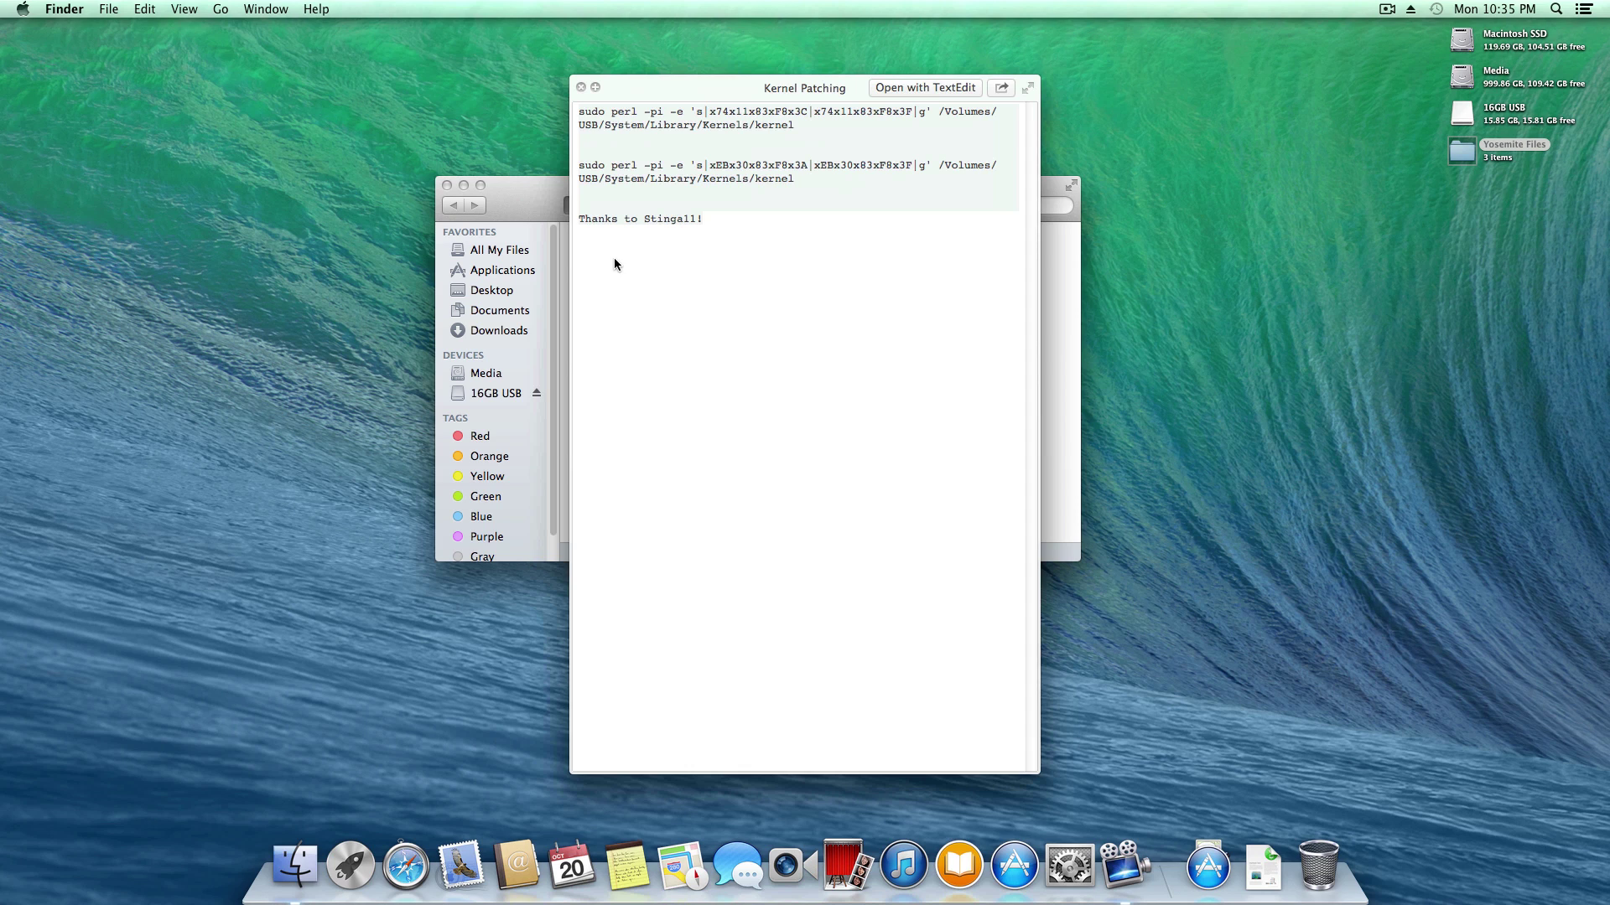
key(space)
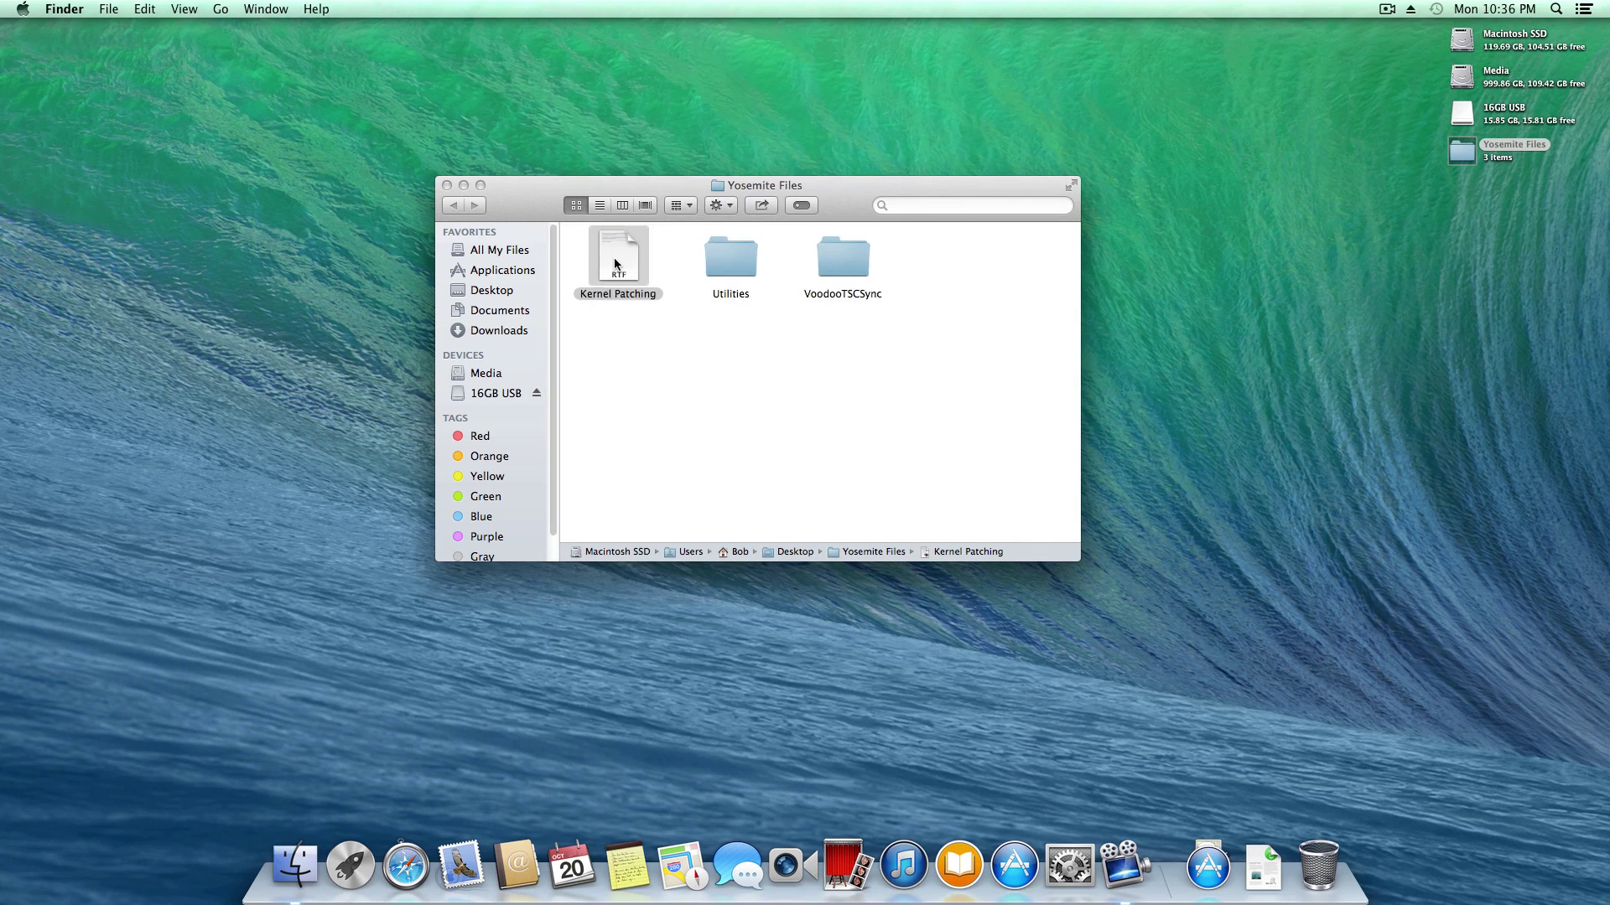
Browse the Utilities and VoodooTSCSync folders, close the window, and select the 16GB USB drive
double_click(735, 270)
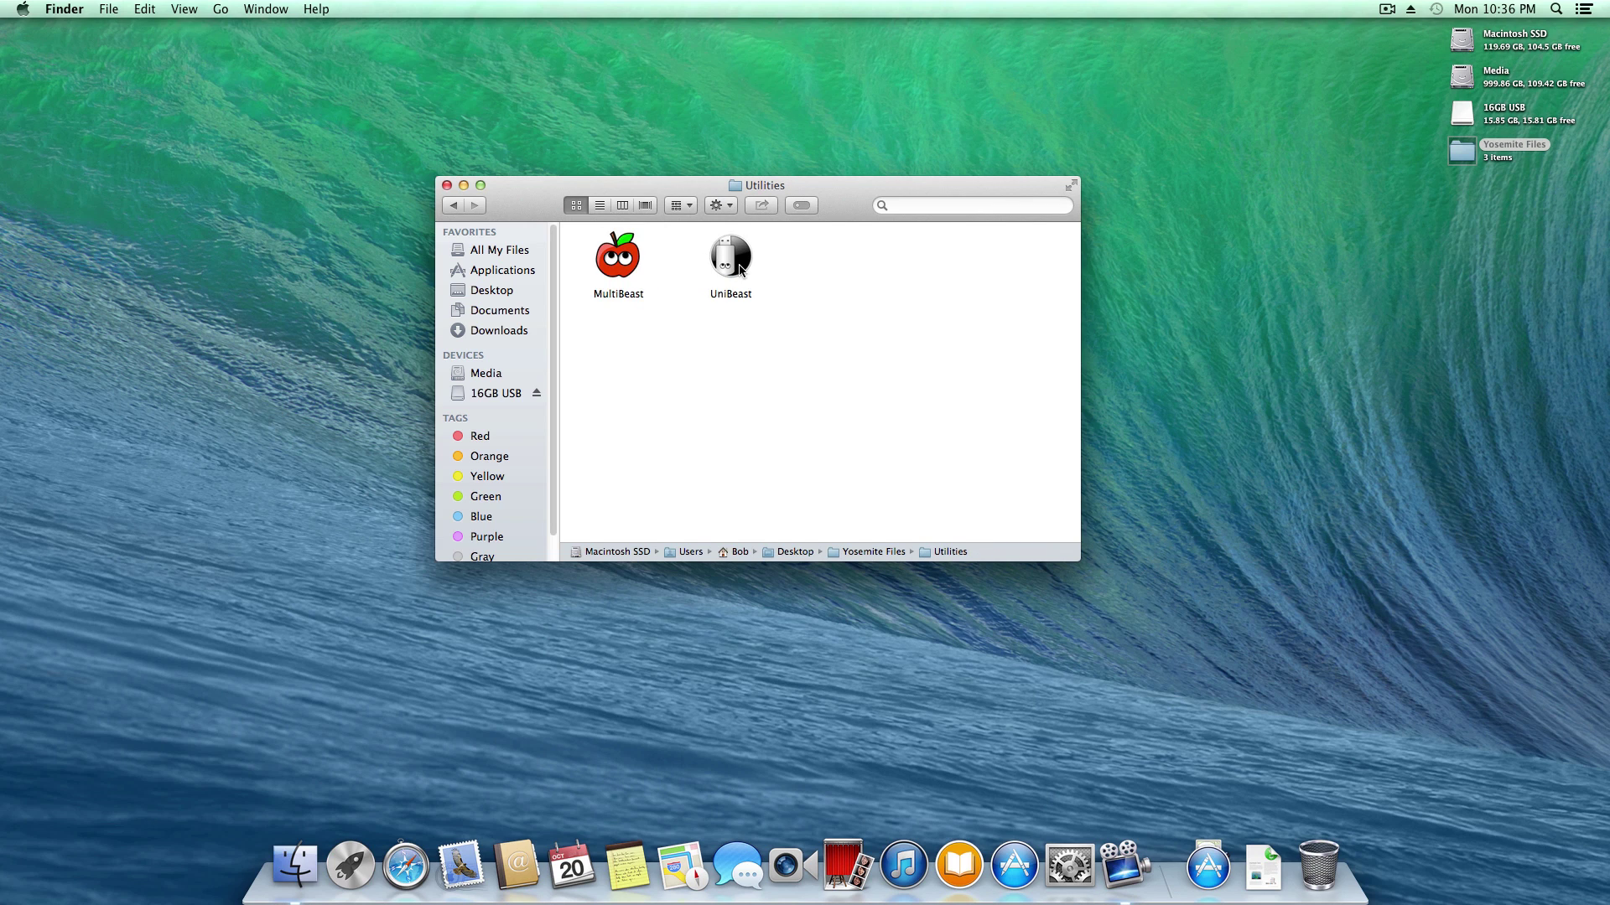
click(458, 206)
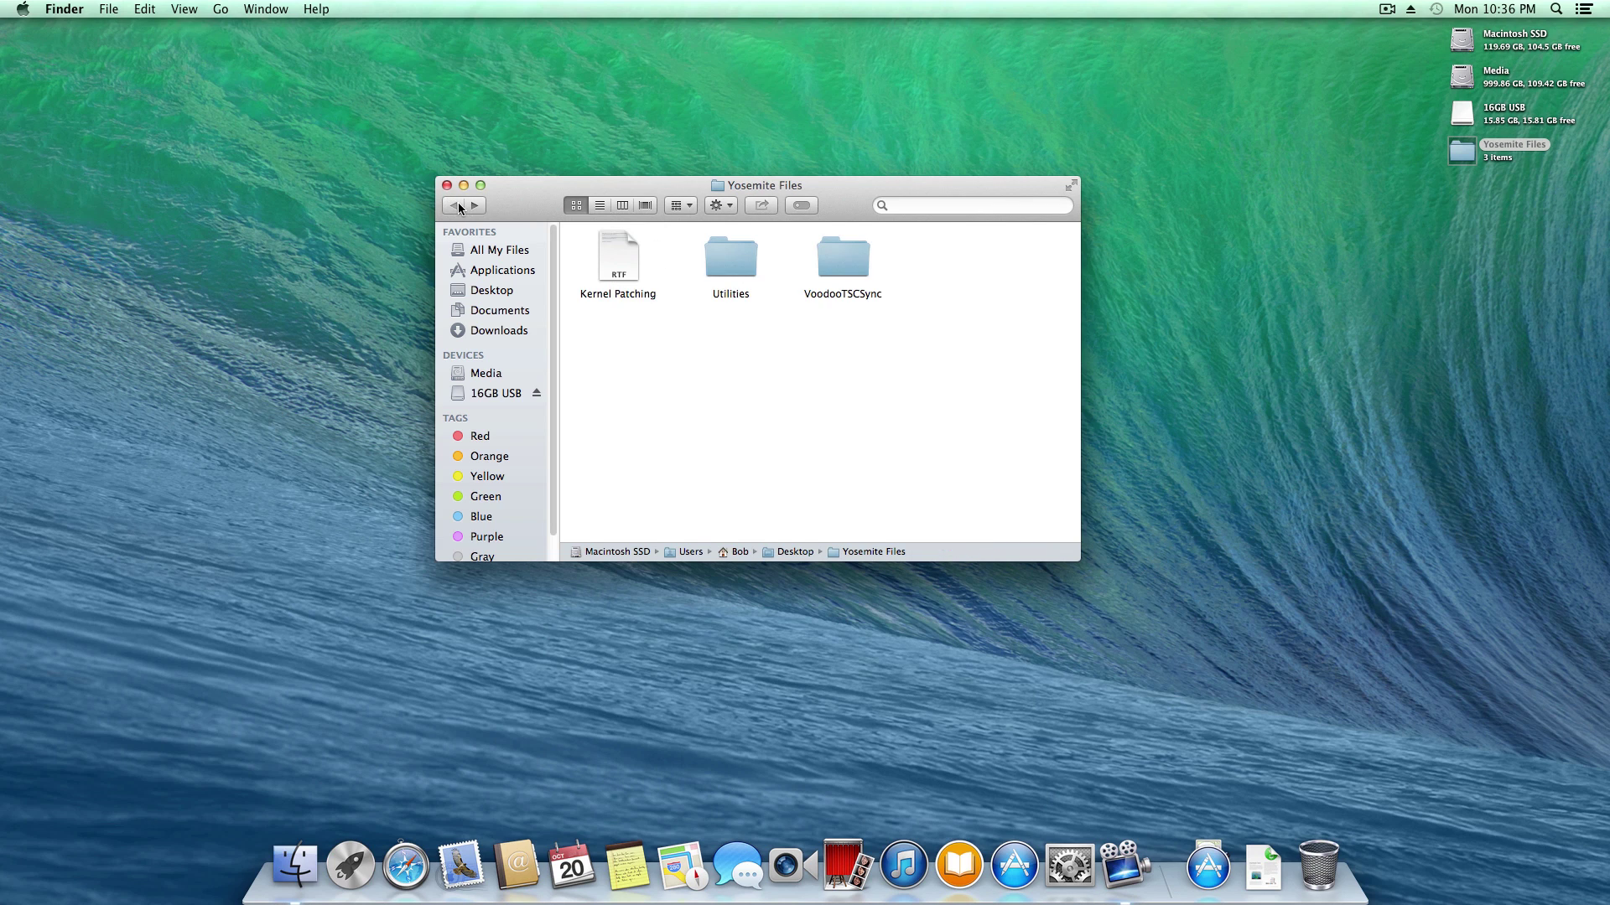
double_click(852, 269)
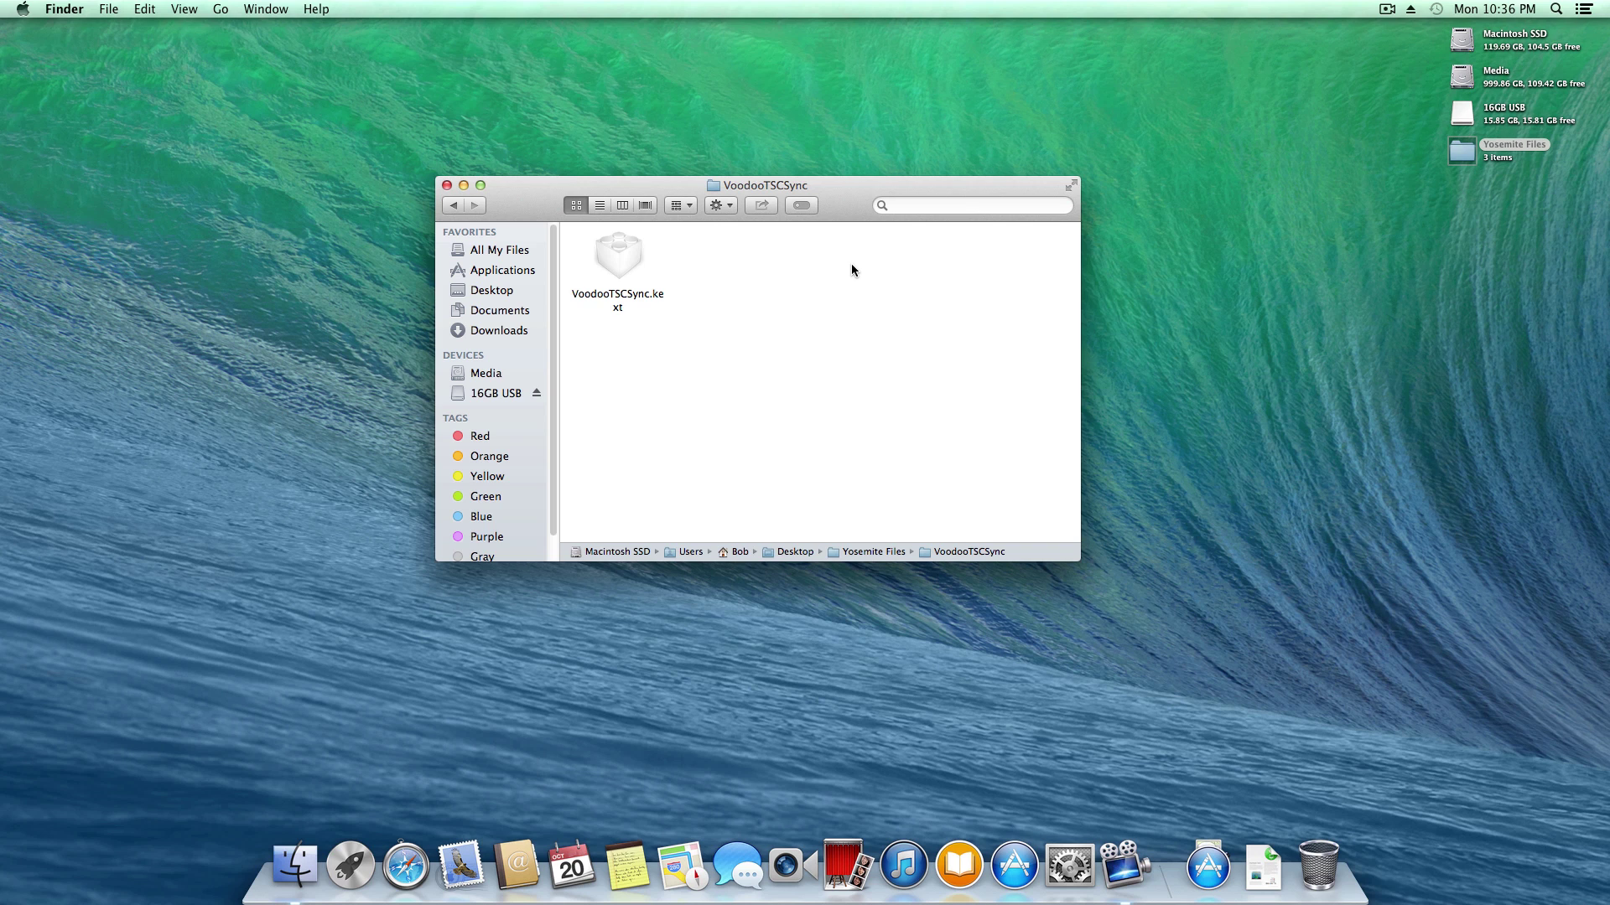
key(super+w)
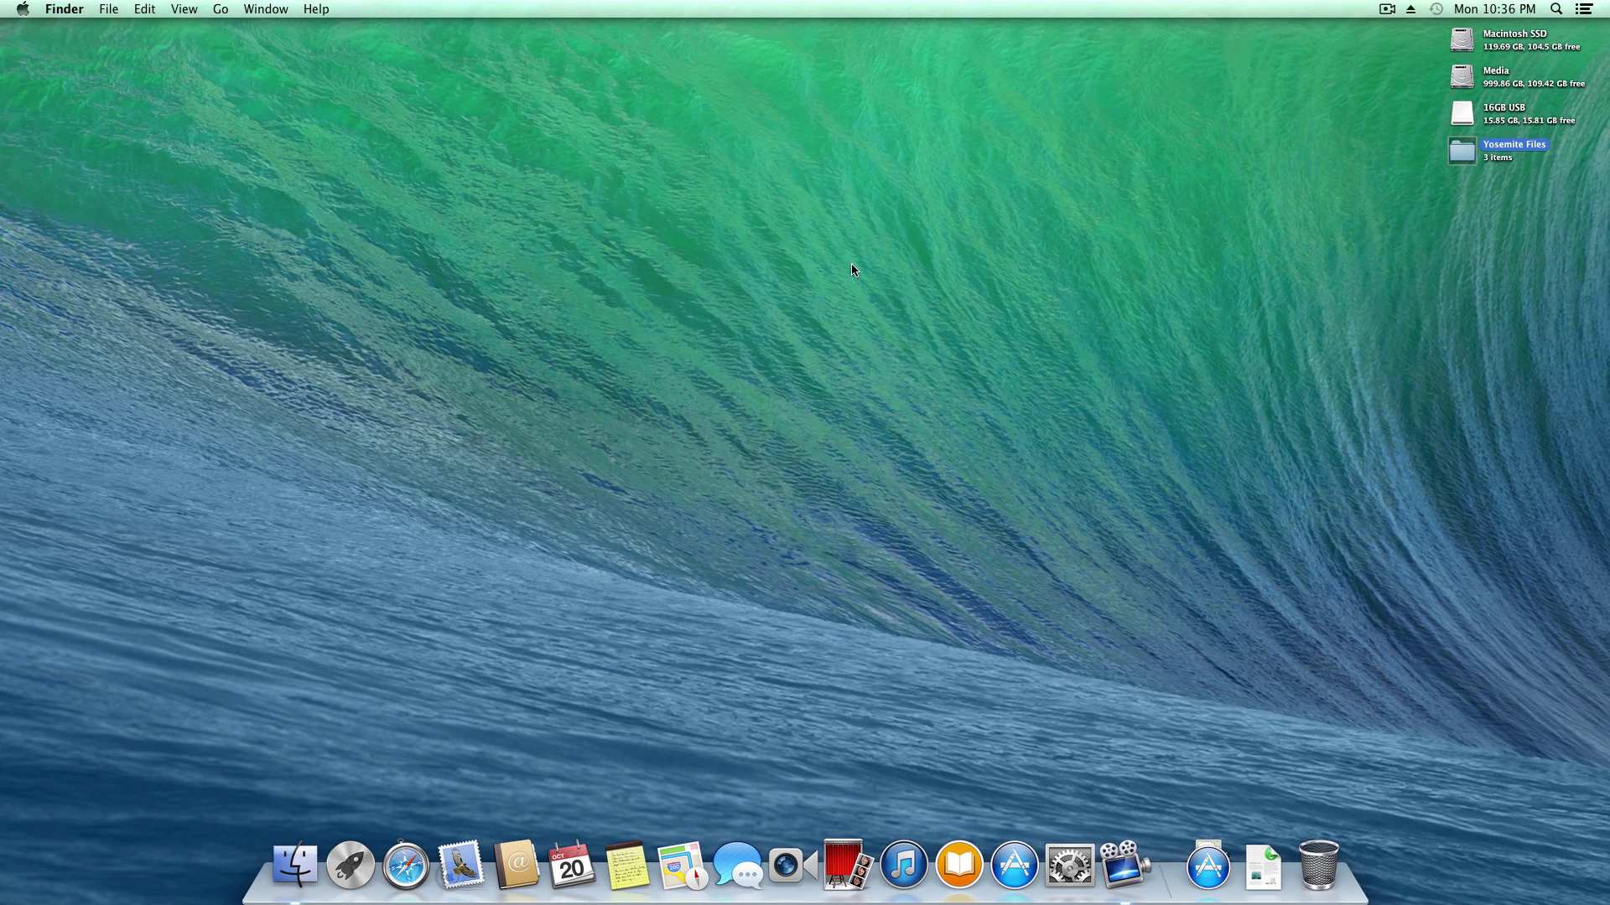
click(1461, 118)
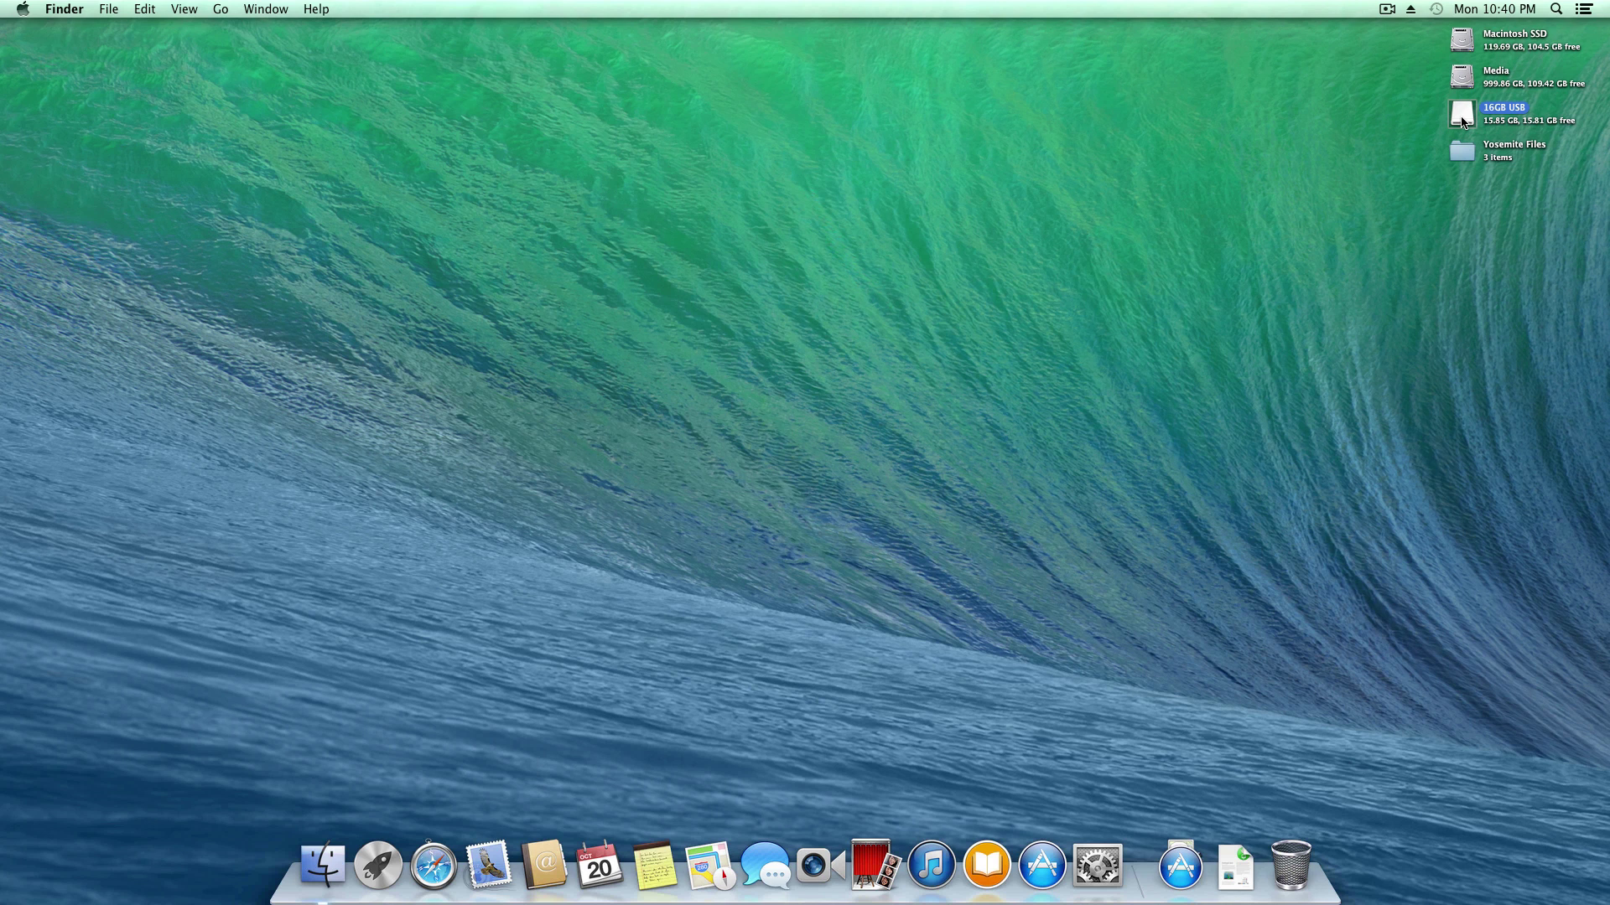
Bring up the empty Spotlight search field with Cmd+Space
key(super+space)
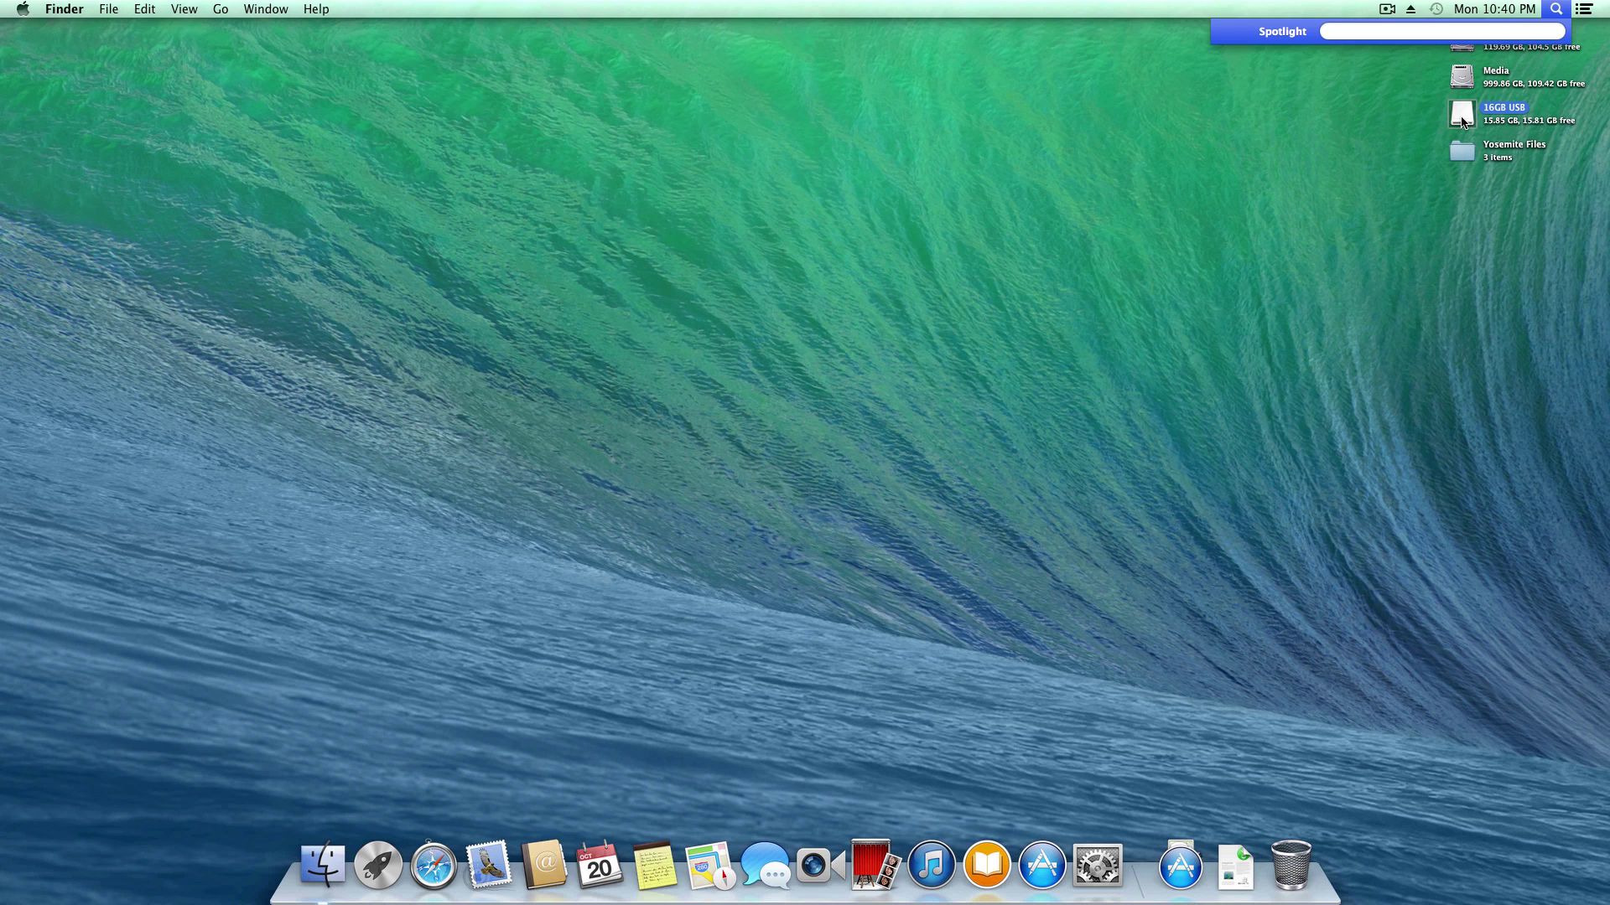
Launch Disk Utility from Spotlight and select the 15.85 GB USB disk
text(disk)
key(Return)
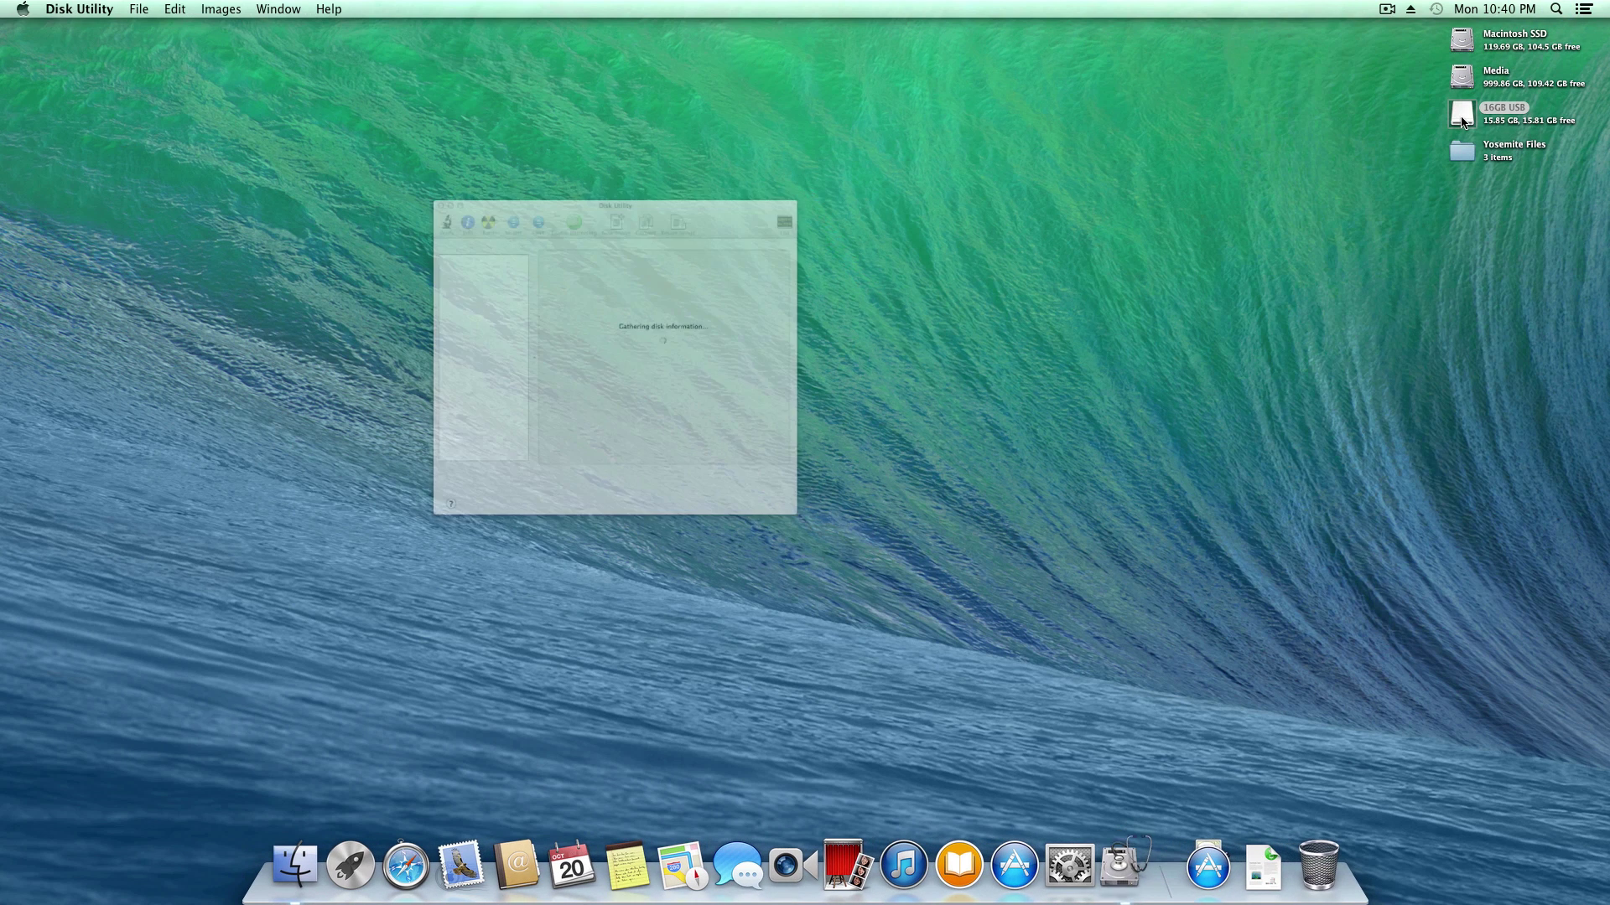
click(416, 262)
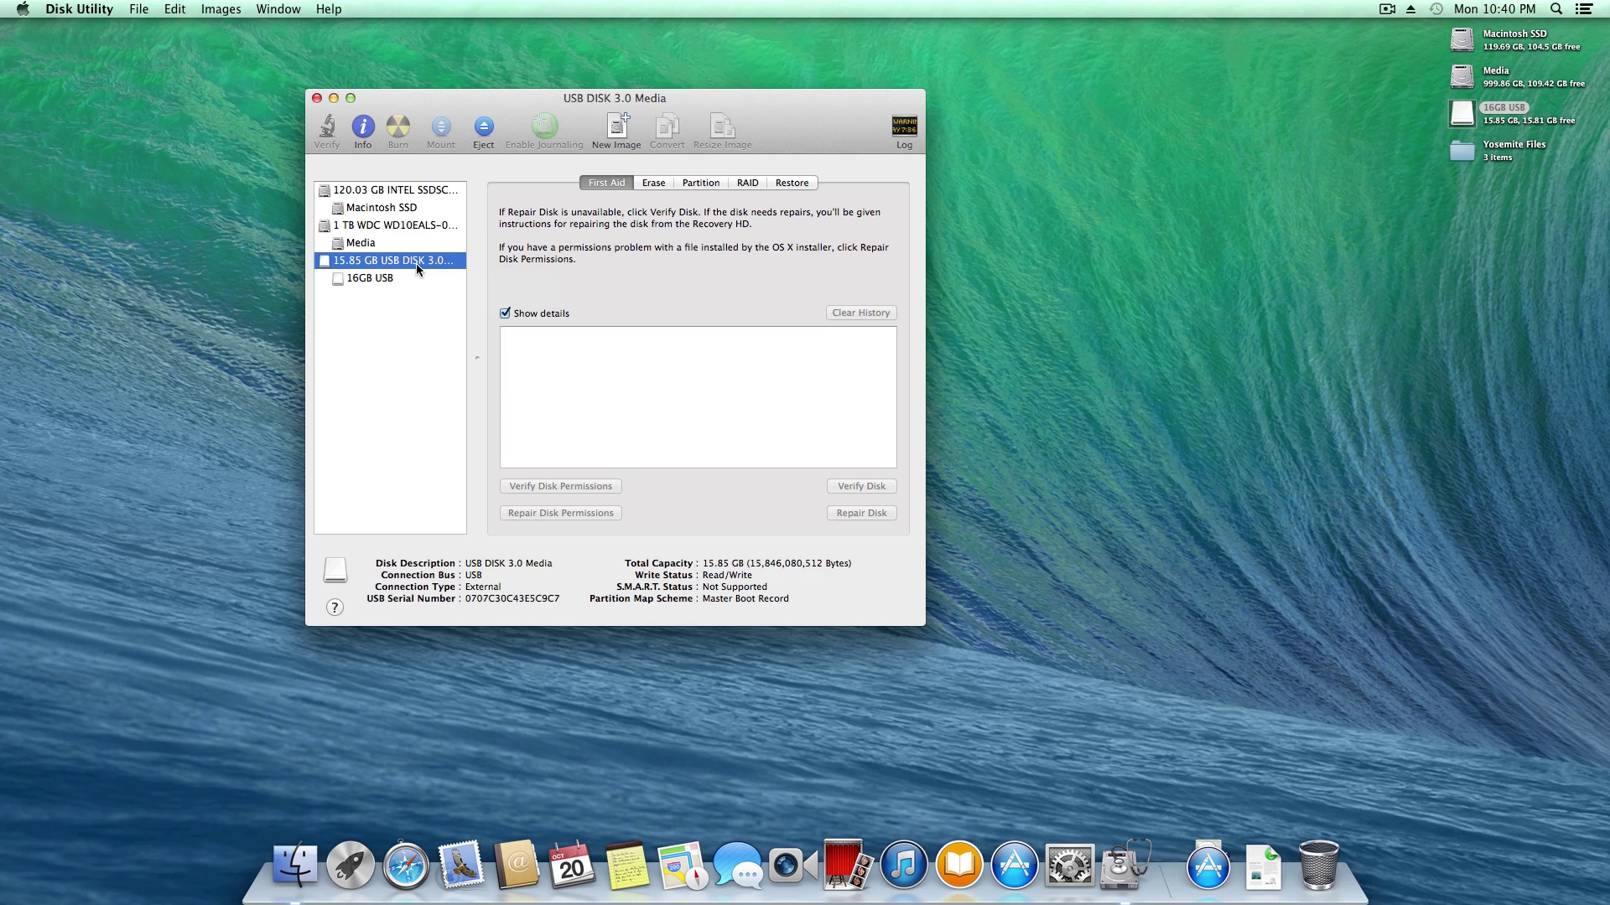
Set up one Mac OS Extended (Journaled) partition, Master Boot Record scheme, named Yosemite UniBeast
click(700, 185)
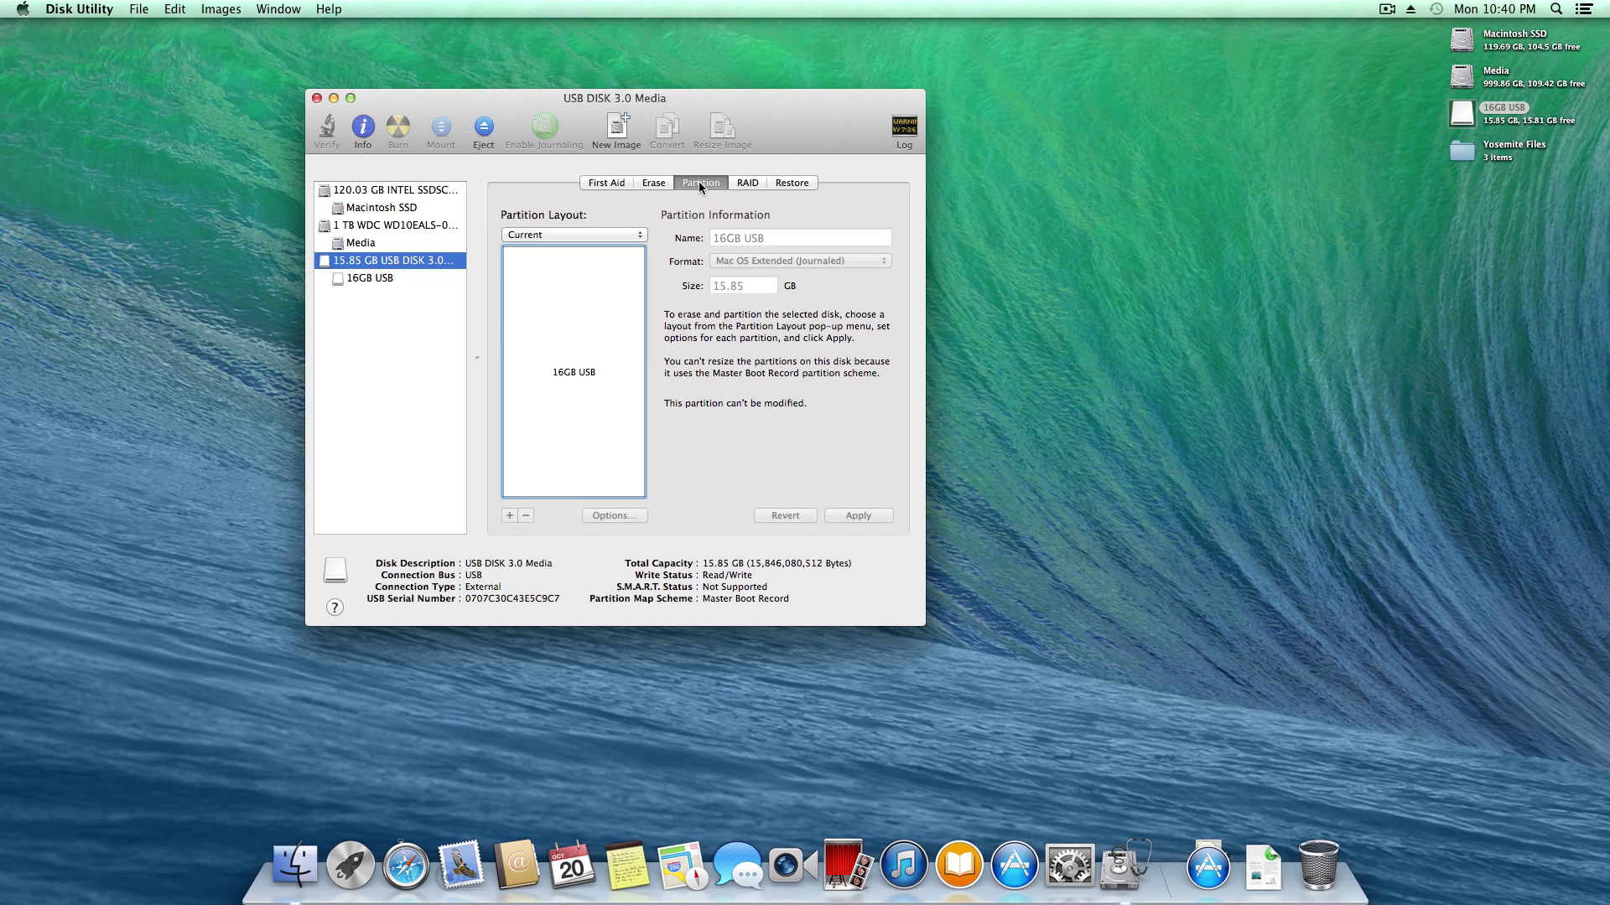
click(573, 236)
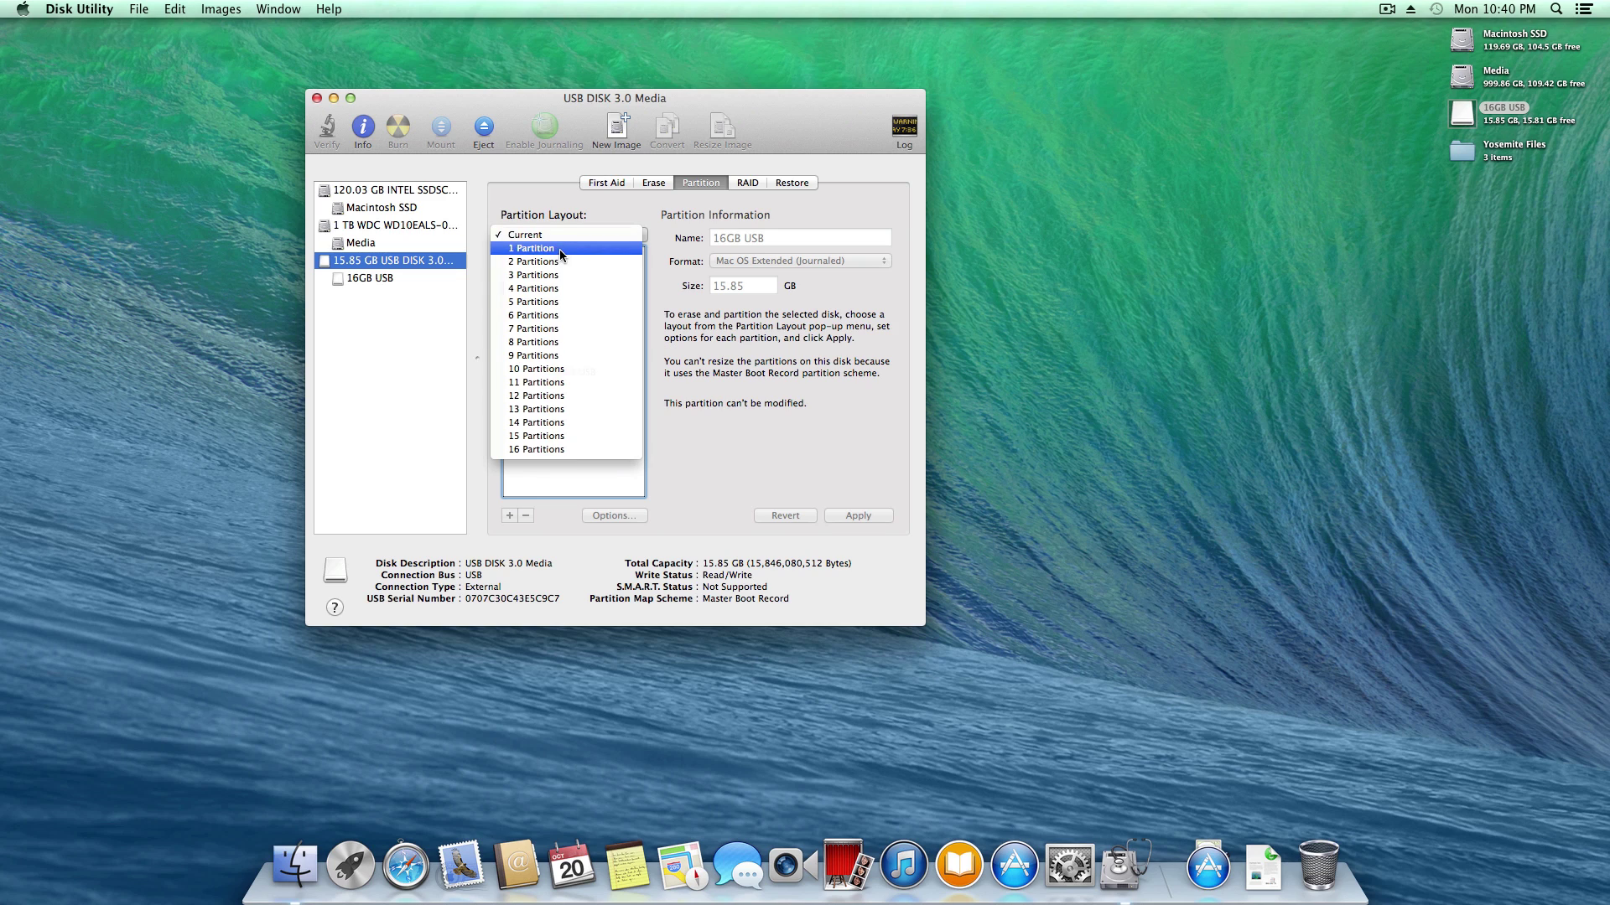
click(561, 249)
click(728, 263)
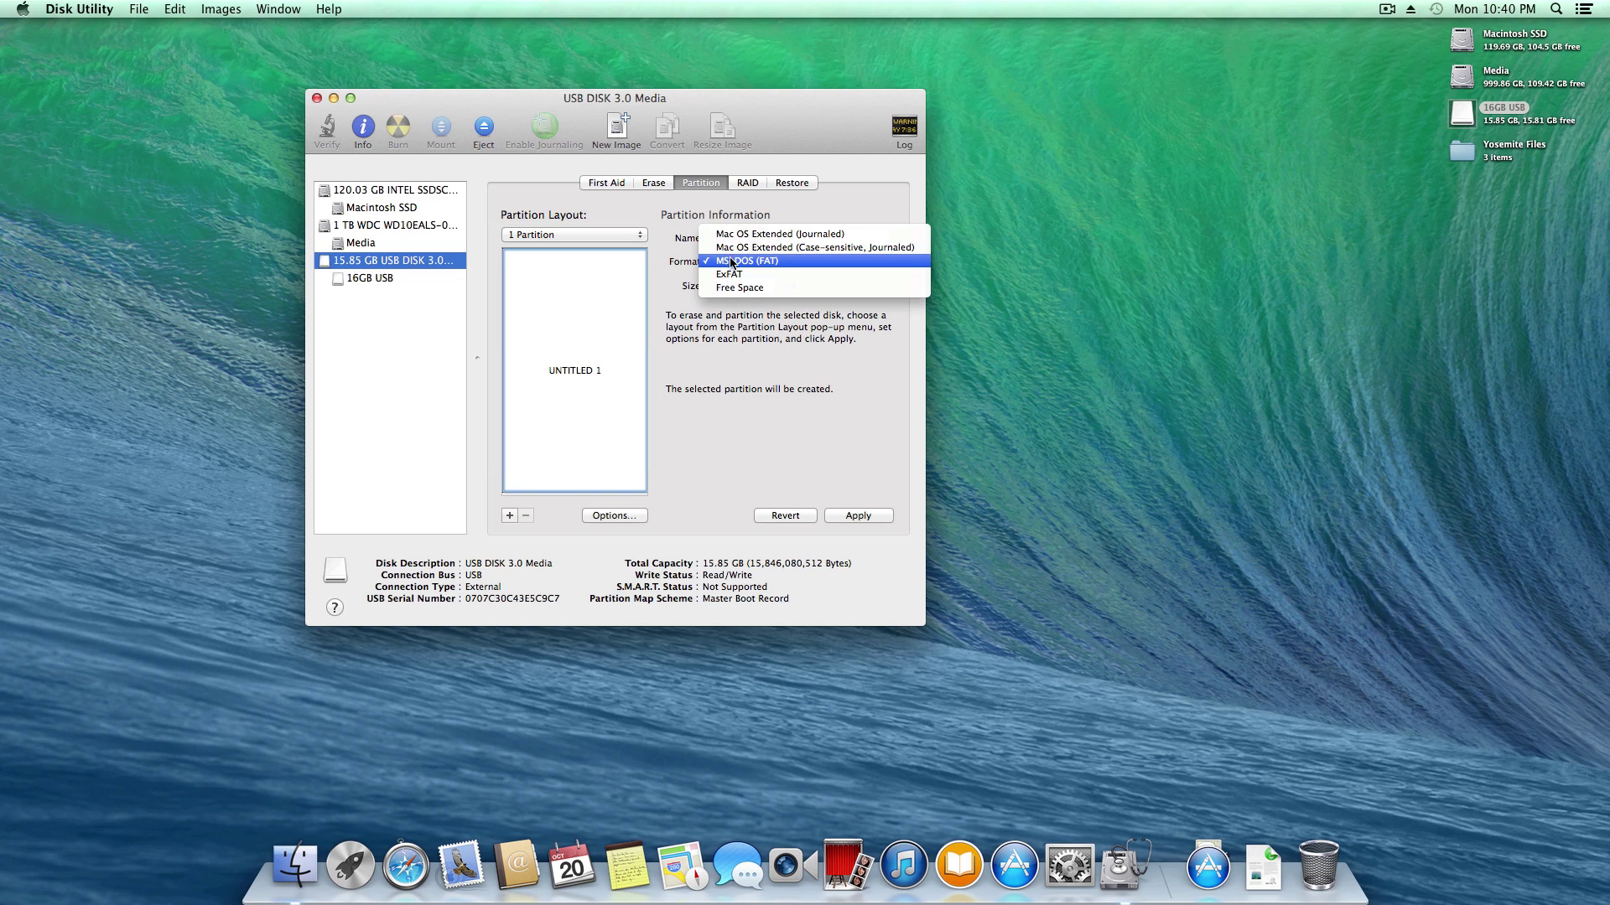
click(736, 236)
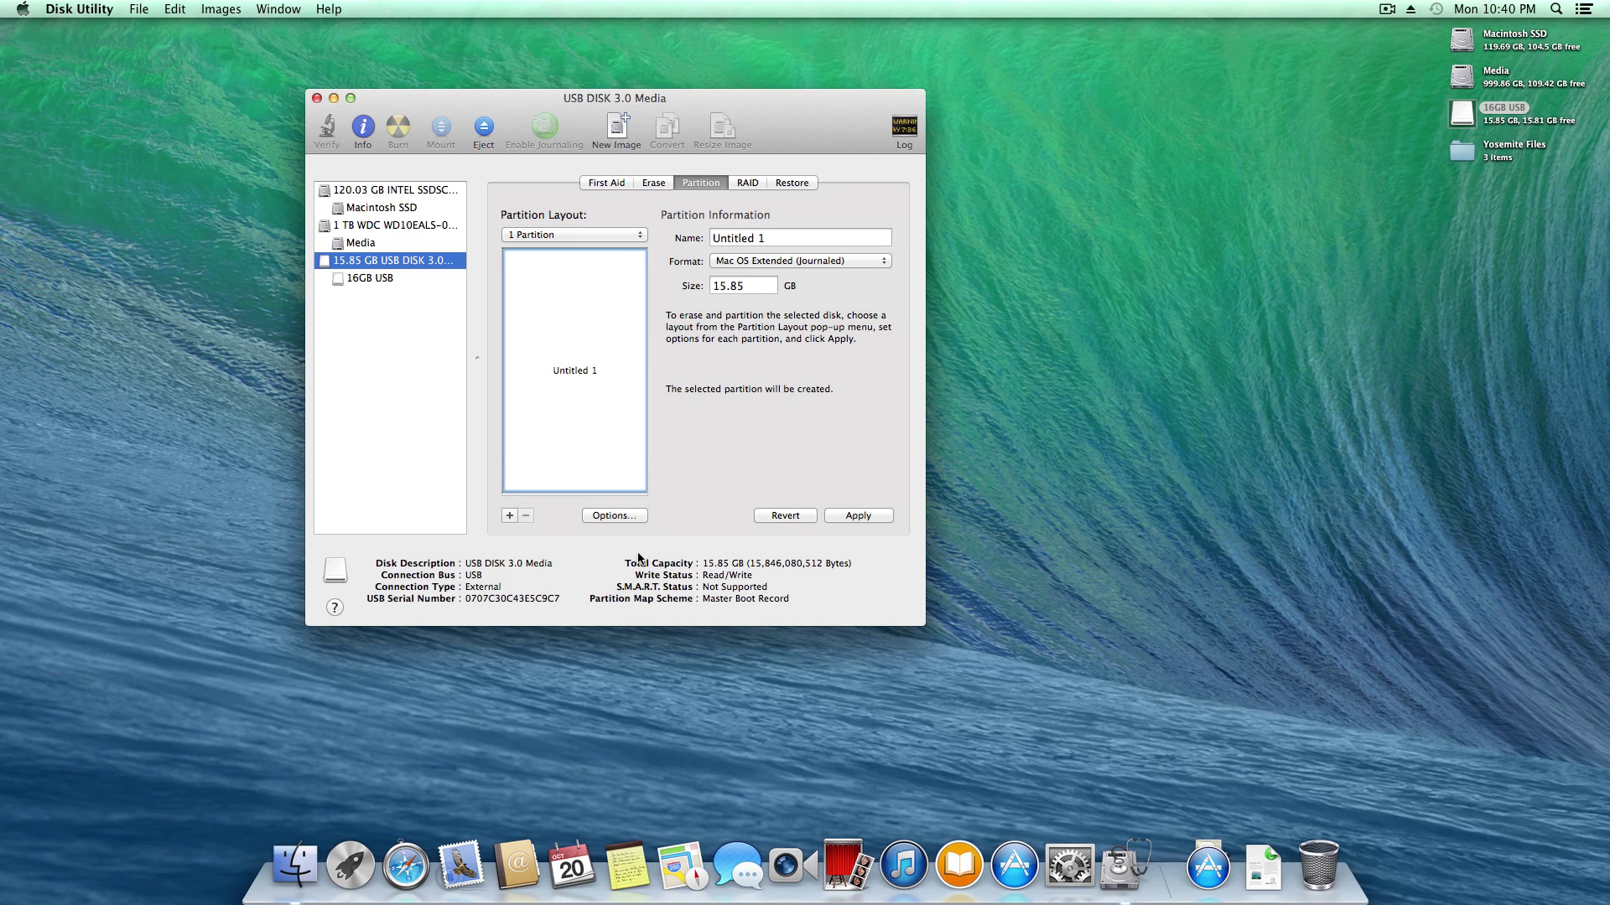
click(618, 516)
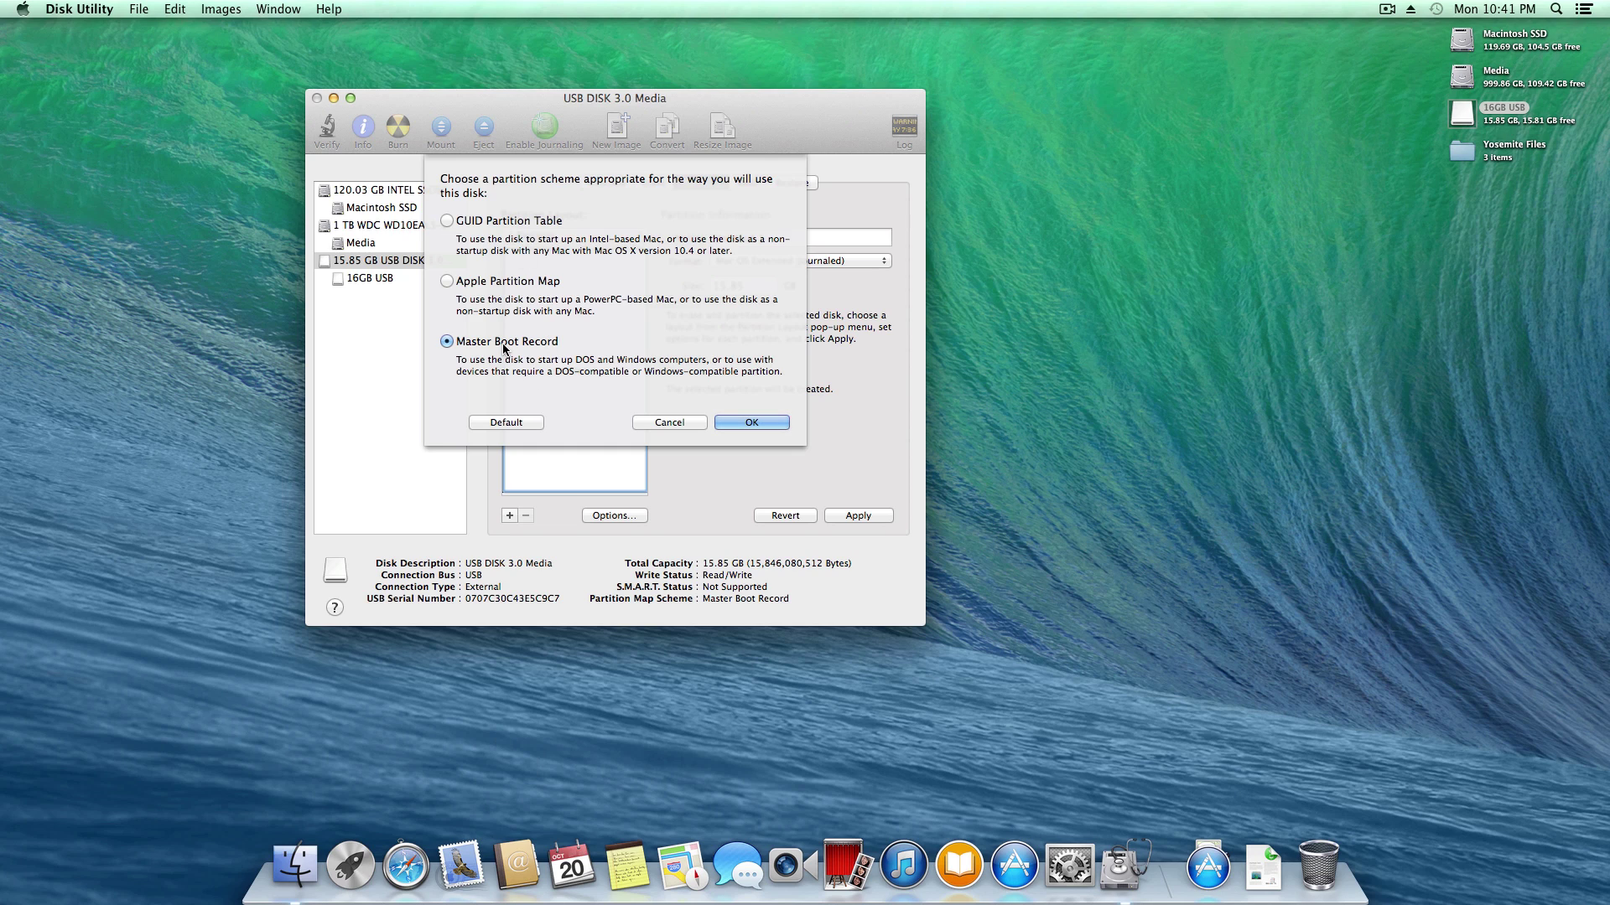
click(744, 421)
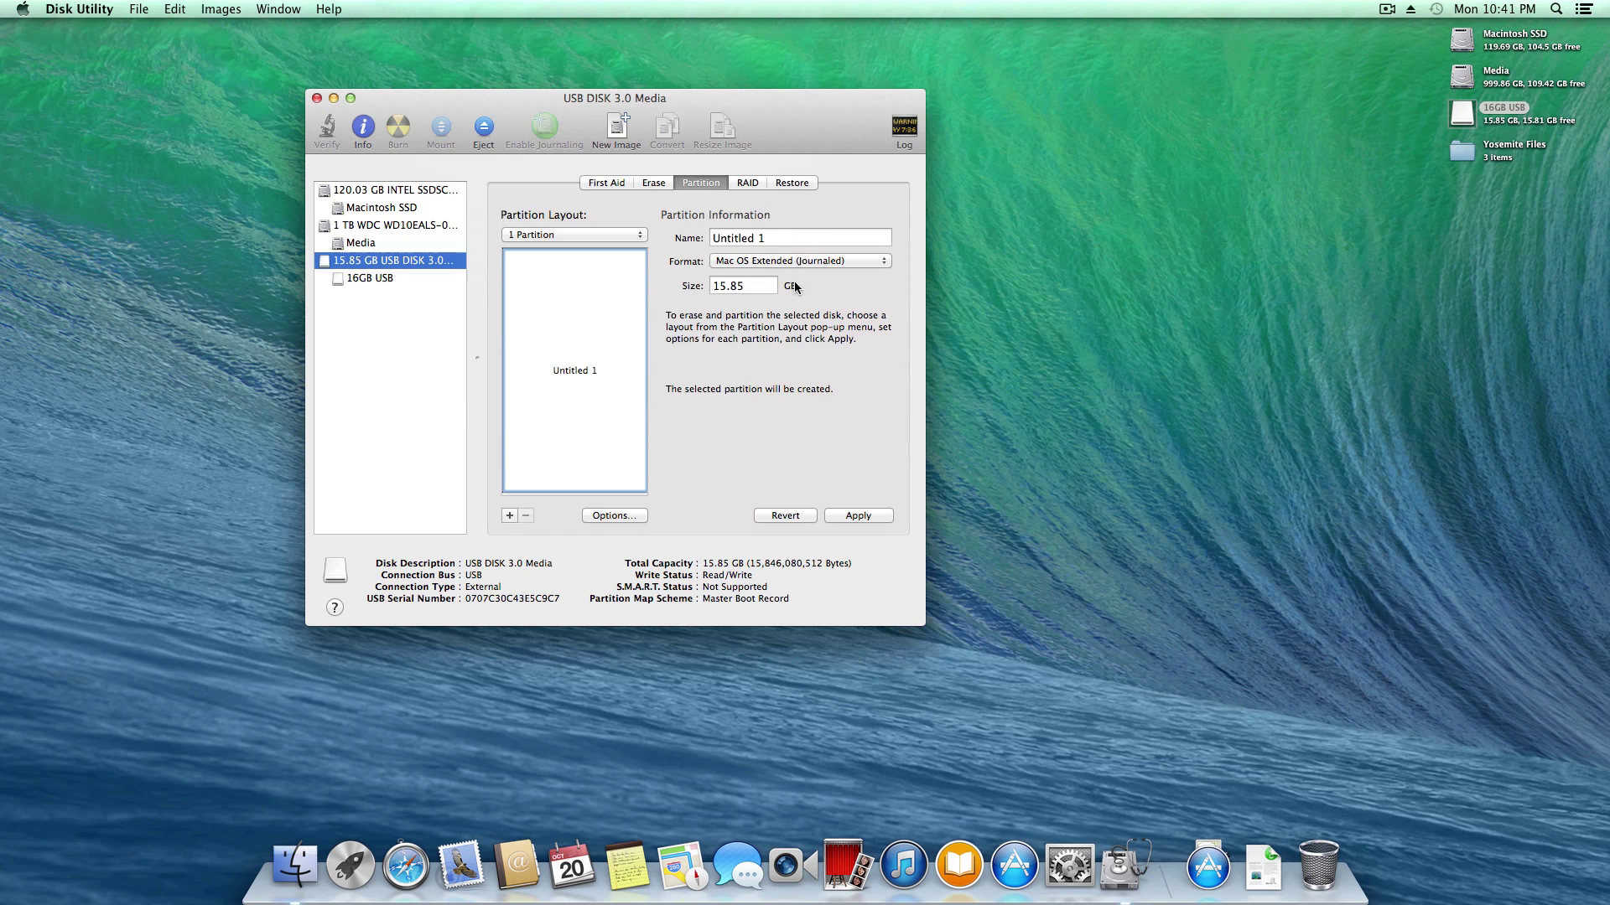
triple_click(782, 238)
text(Yosemite U)
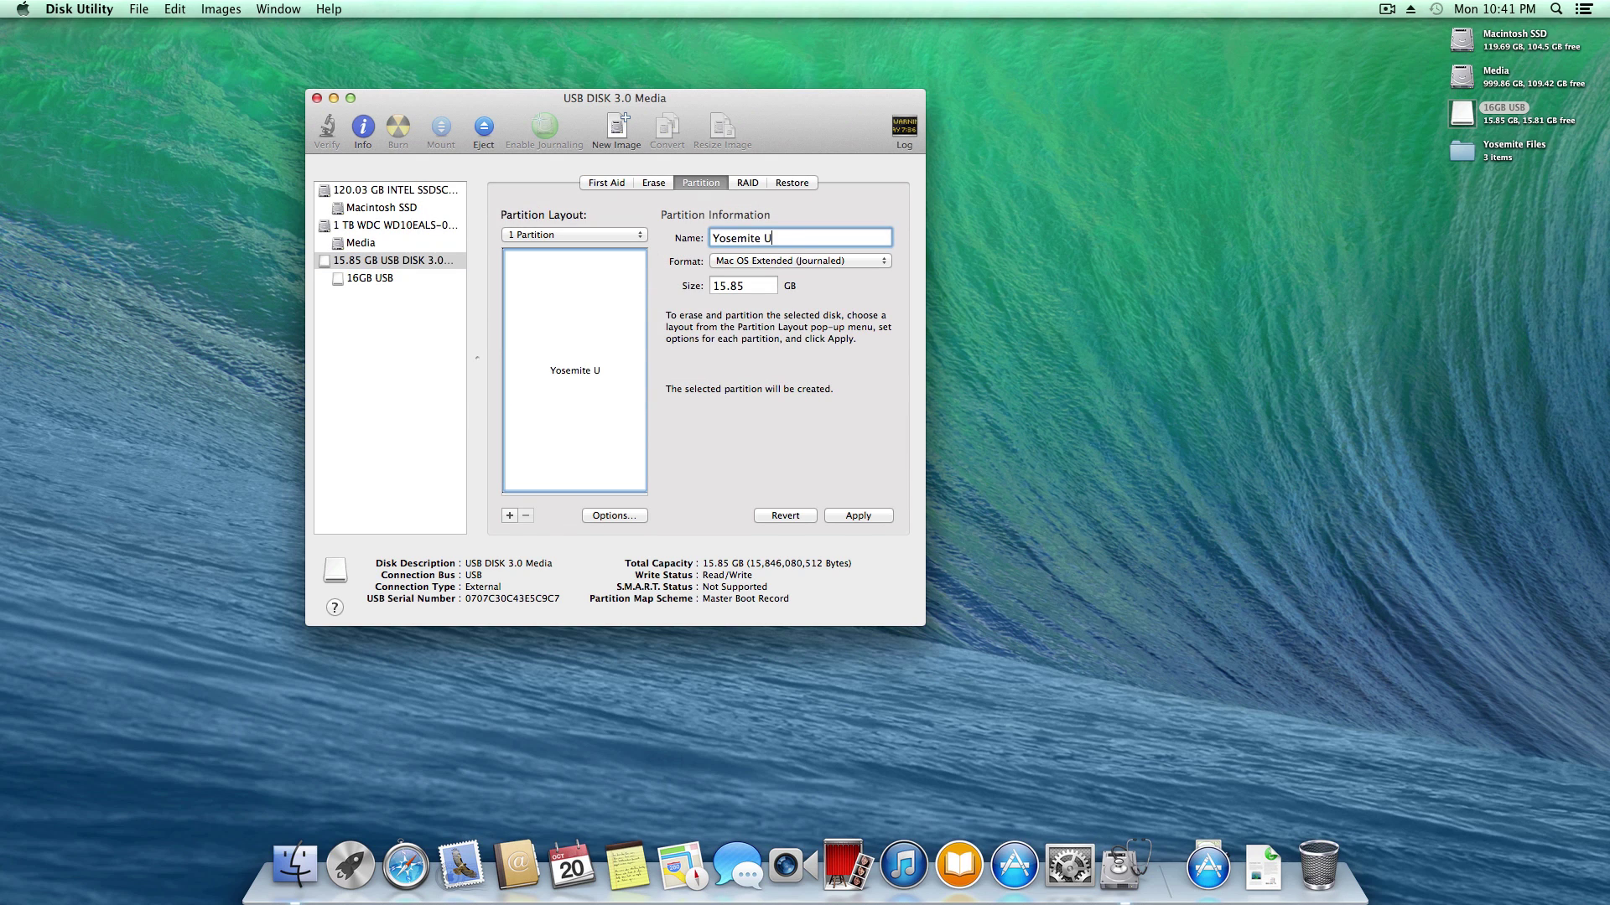
text(niBeast)
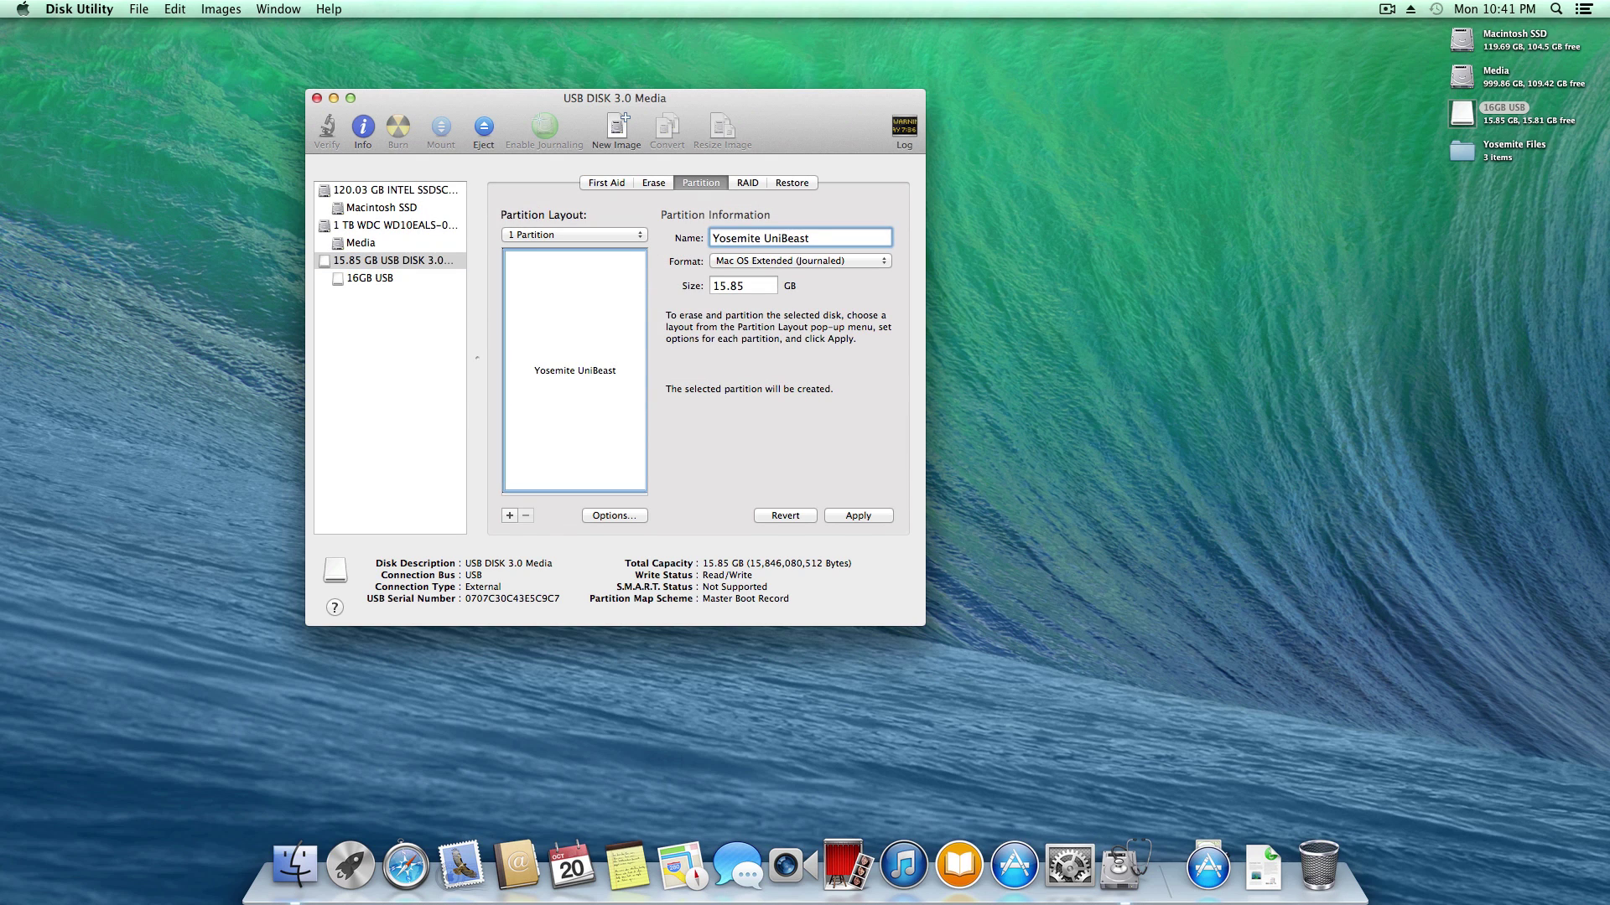
Apply and confirm the repartitioning, then quit Disk Utility
click(863, 514)
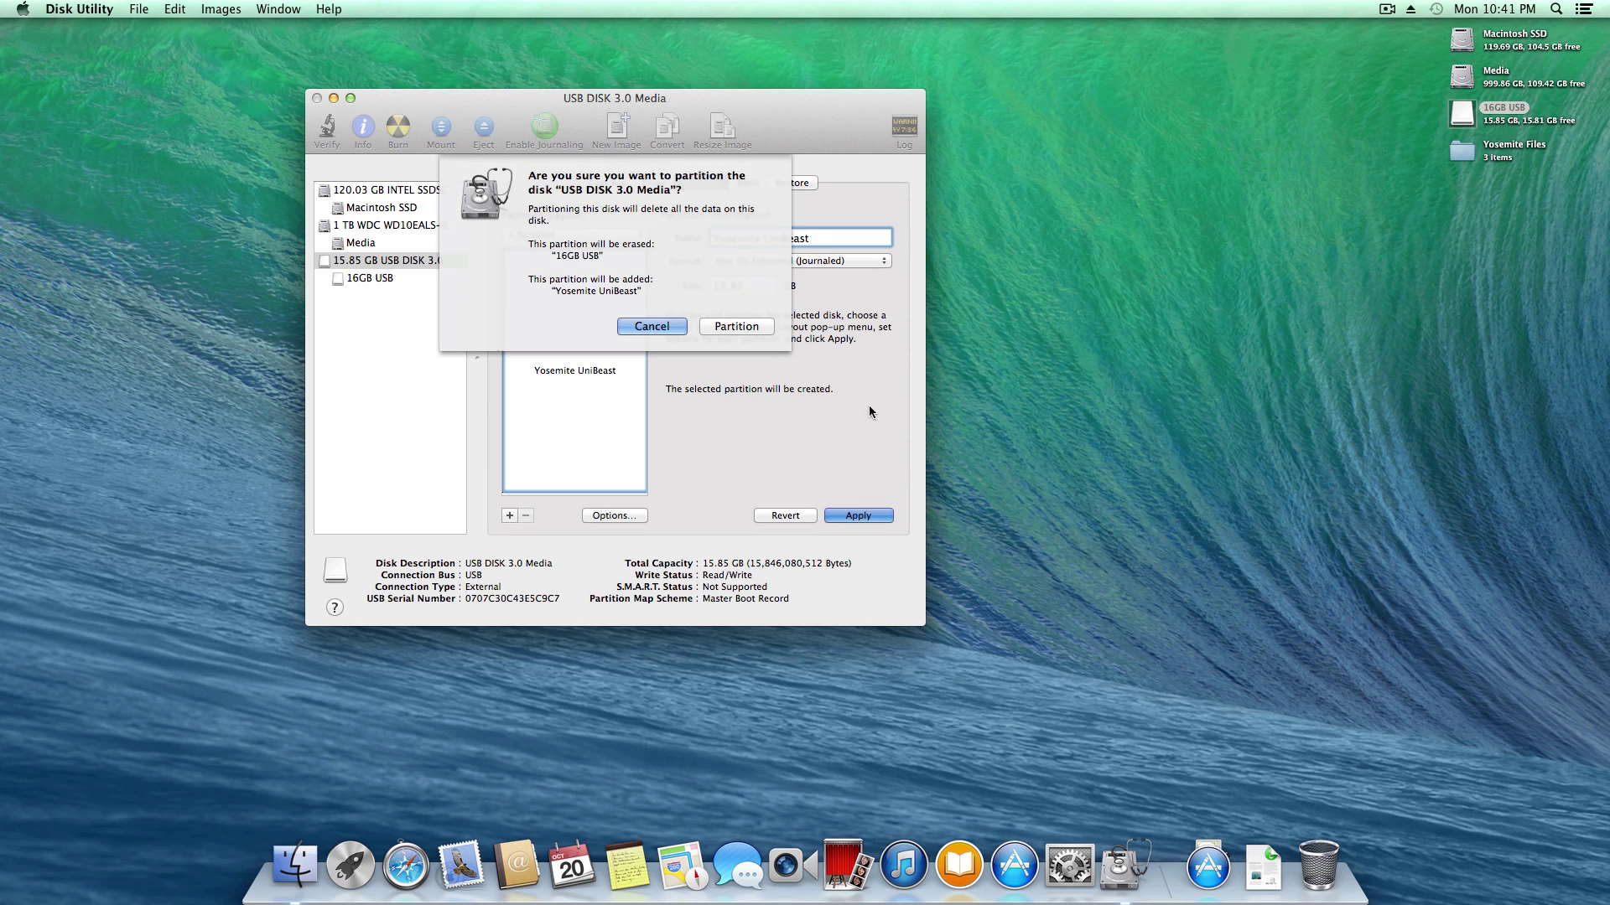
click(749, 326)
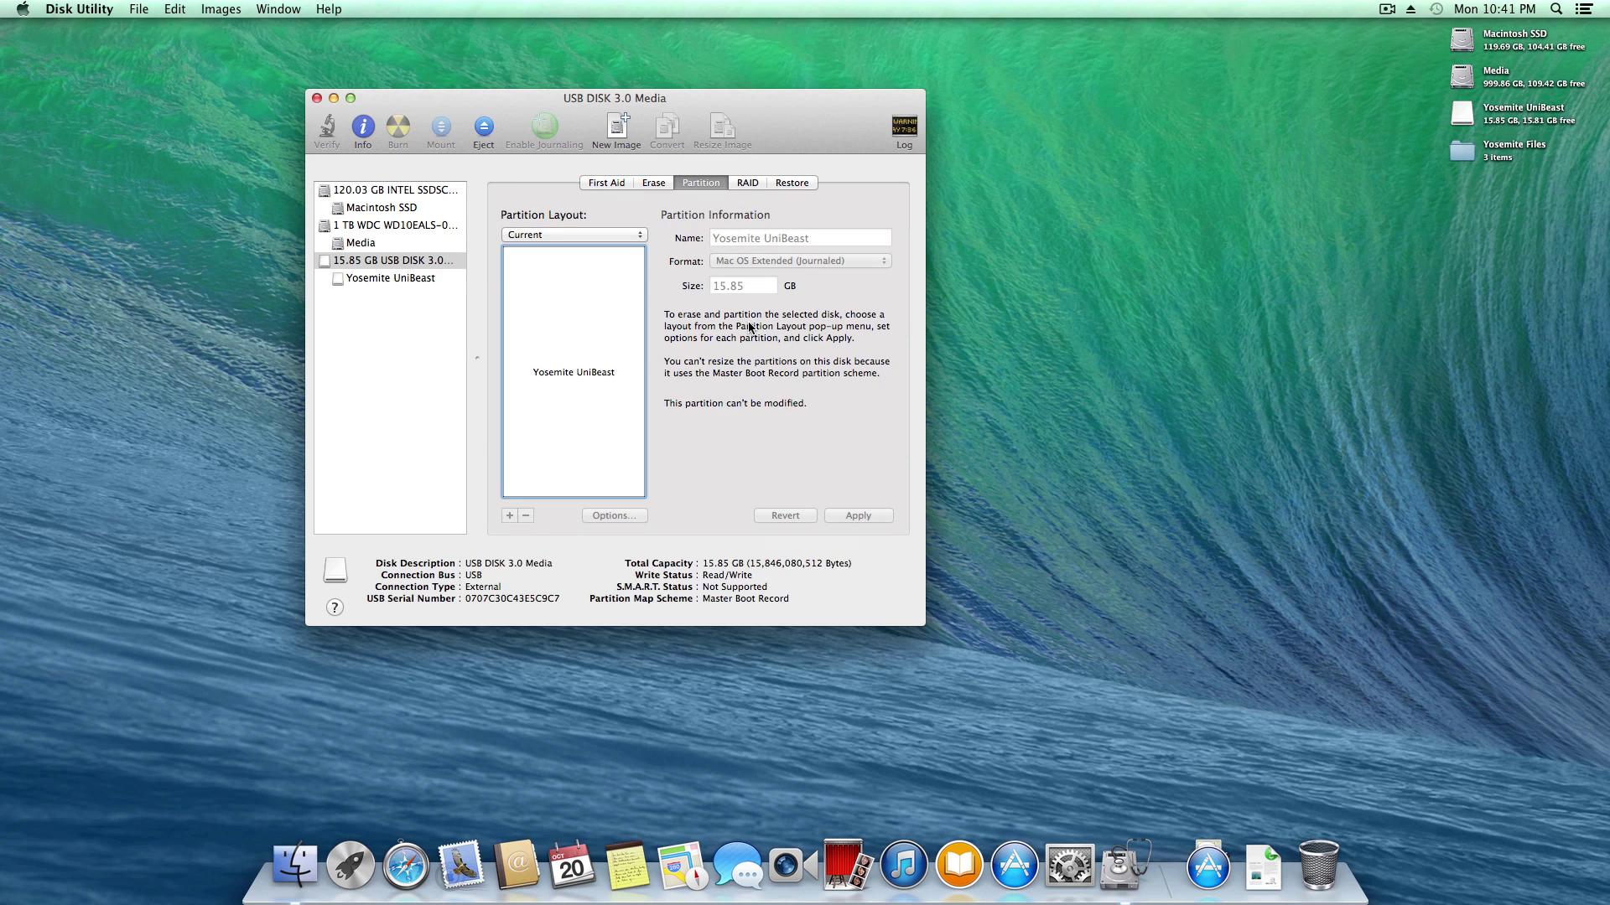
key(super+q)
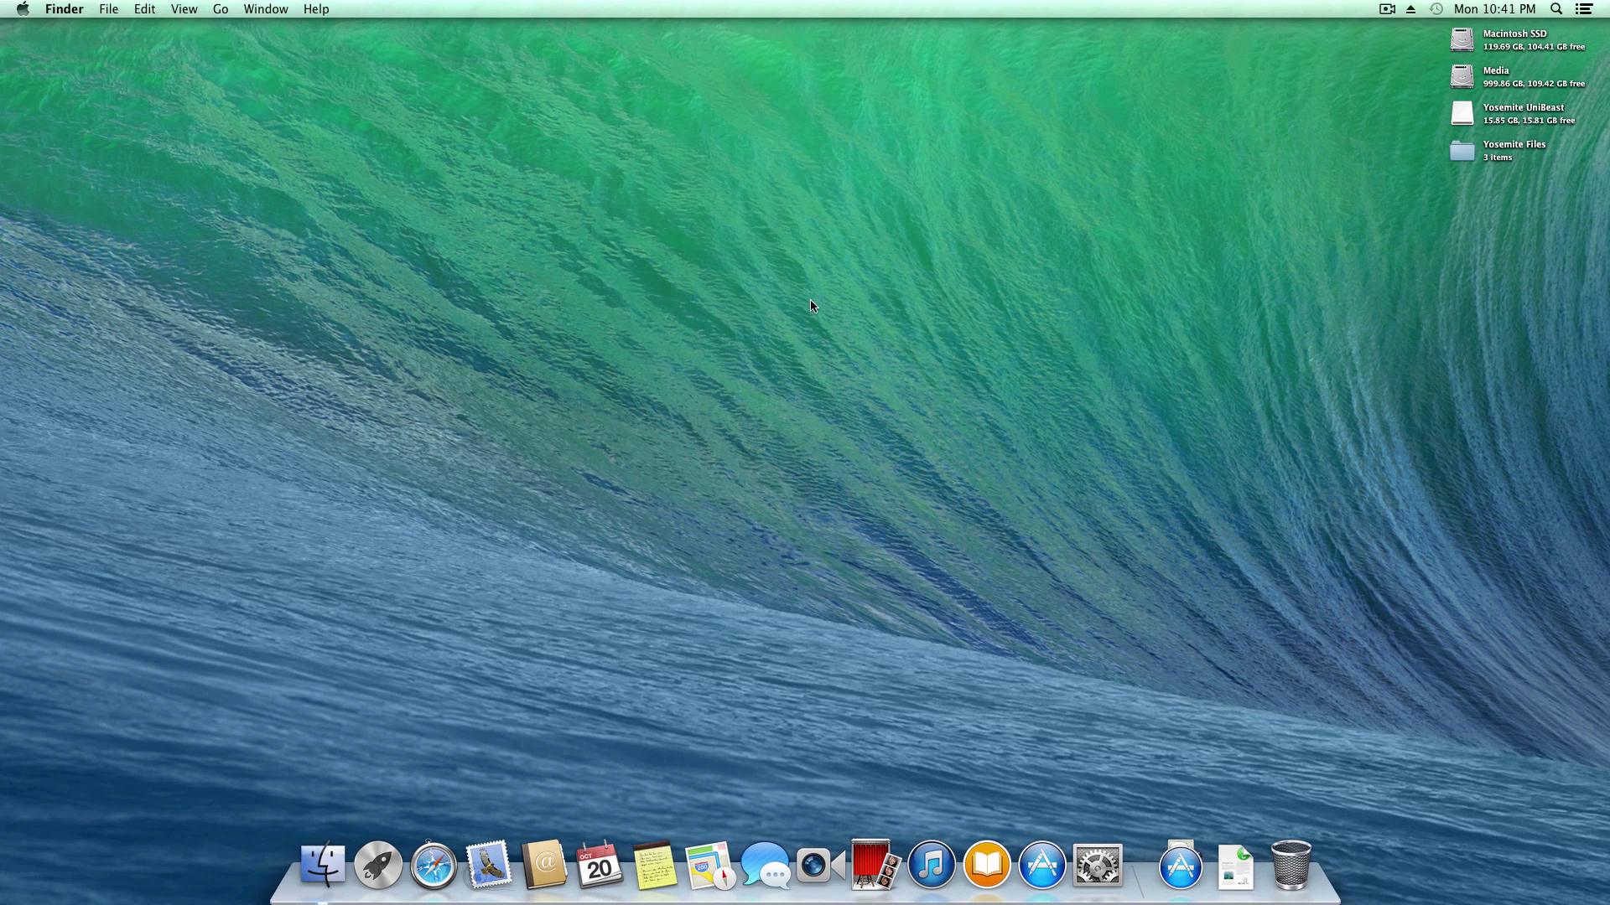
Launch the UniBeast installer from Yosemite Files > Utilities
click(1461, 159)
double_click(1461, 158)
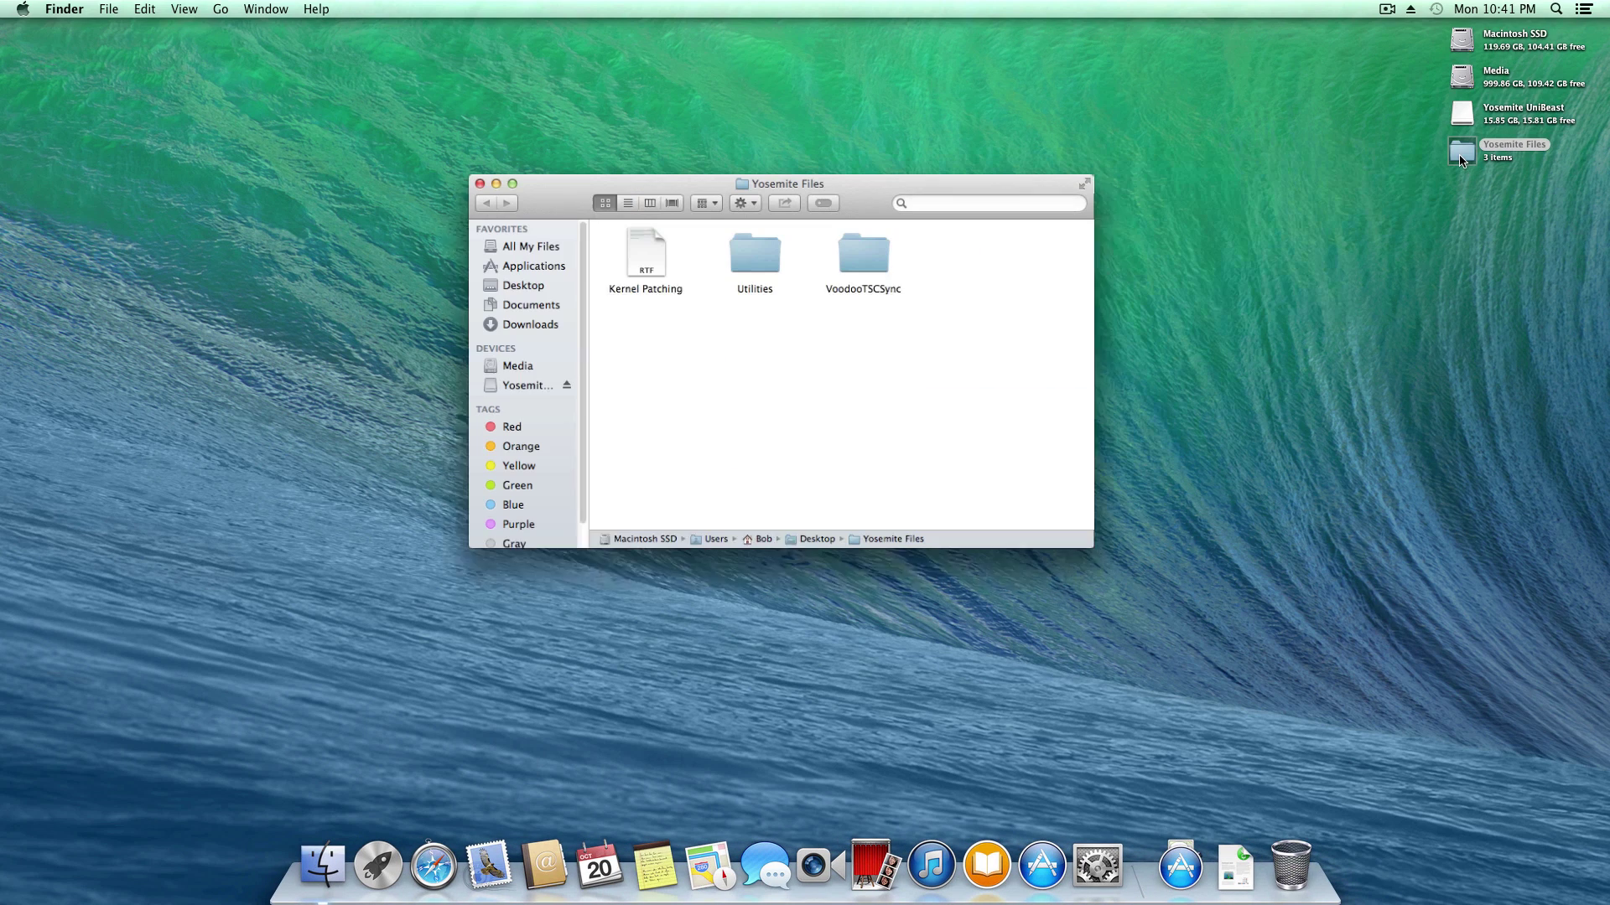
double_click(720, 270)
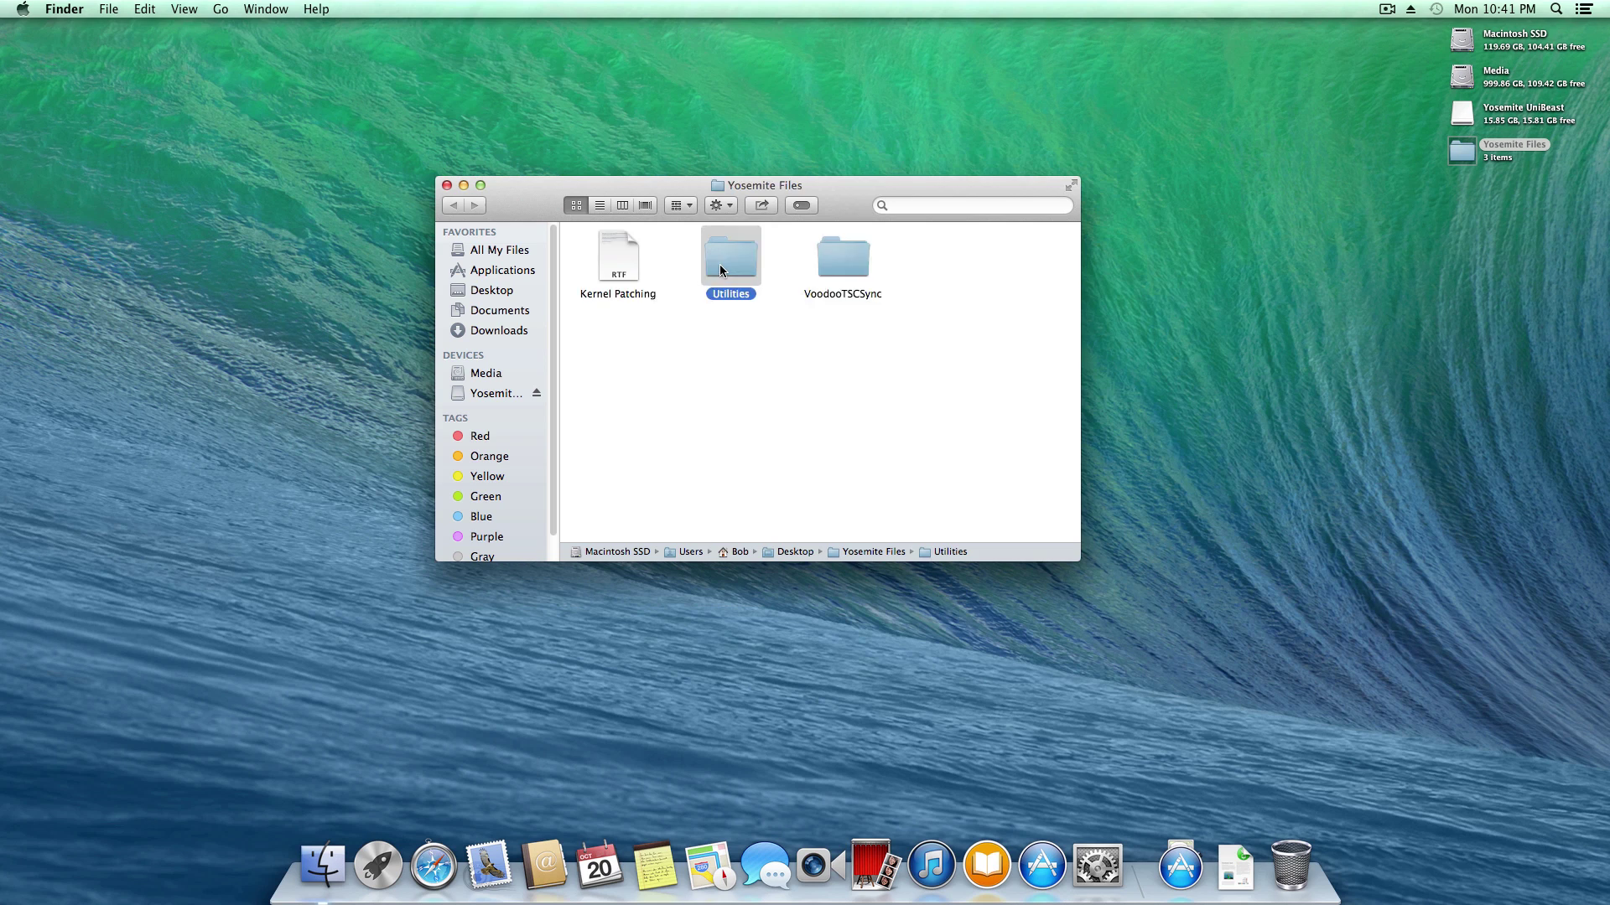
double_click(720, 270)
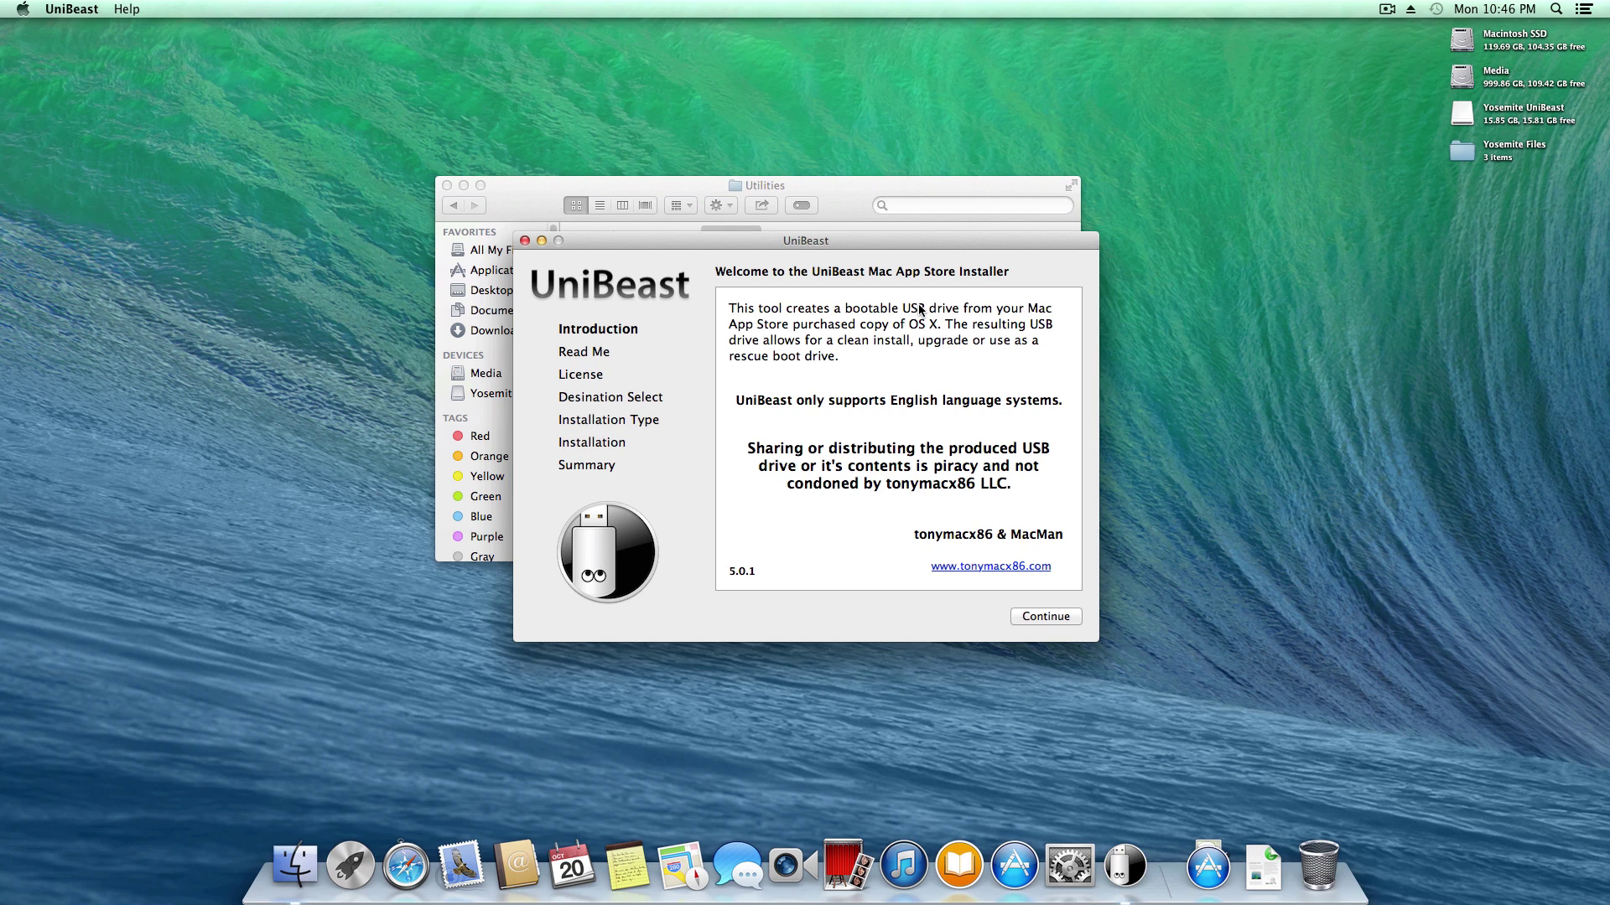
Accept the license, target the Yosemite UniBeast drive, and choose Yosemite as the install type
click(1054, 620)
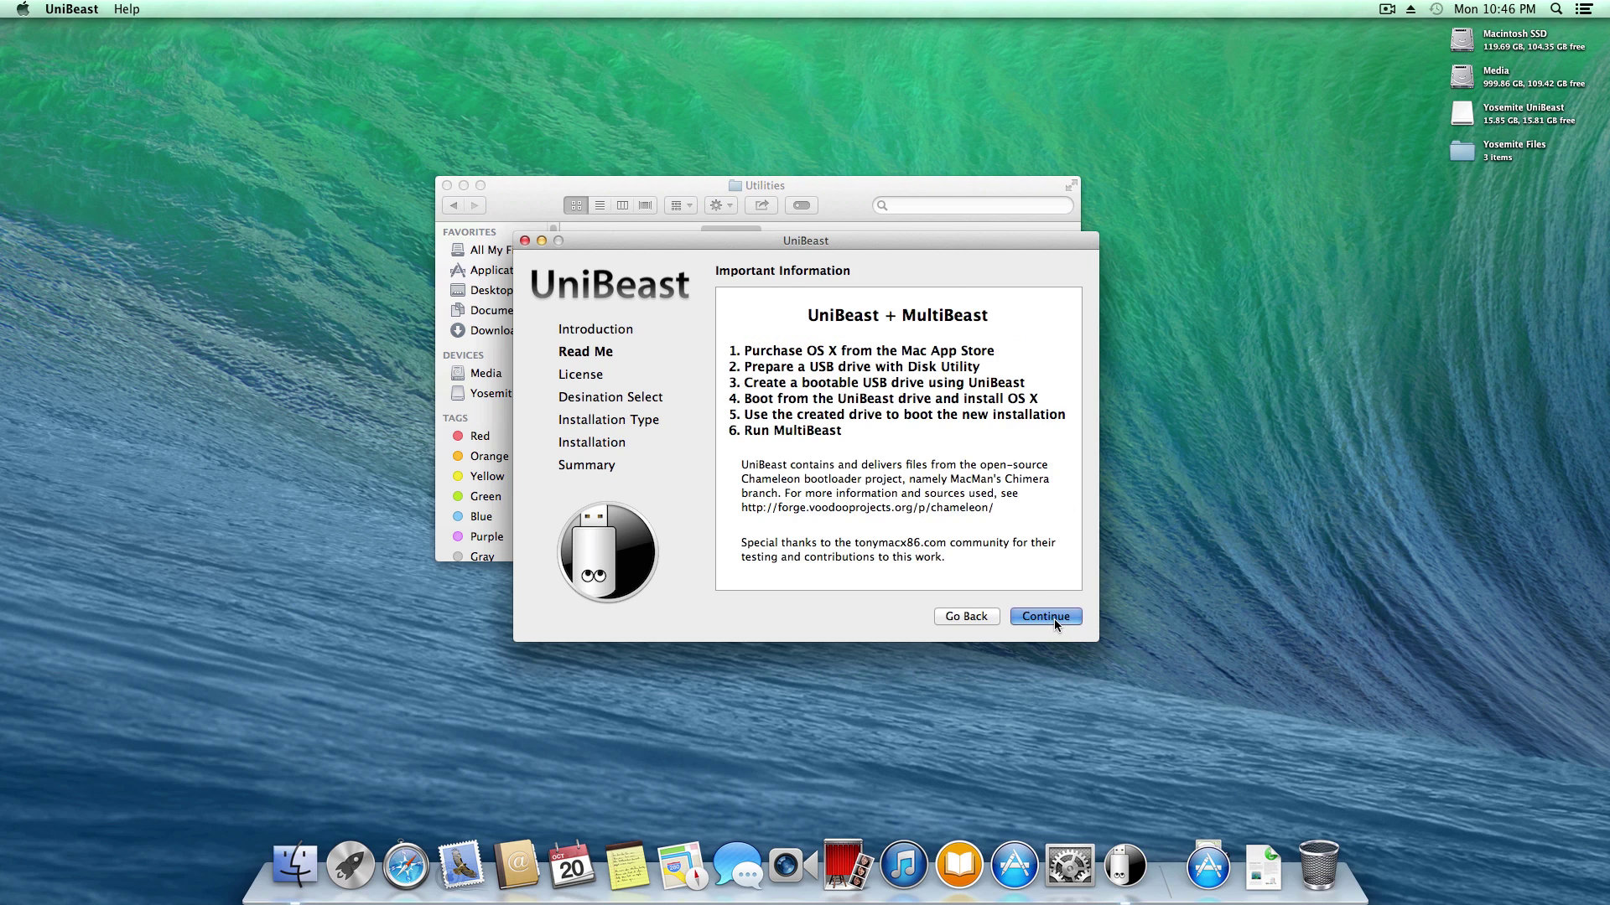
click(1054, 619)
click(1054, 619)
click(948, 347)
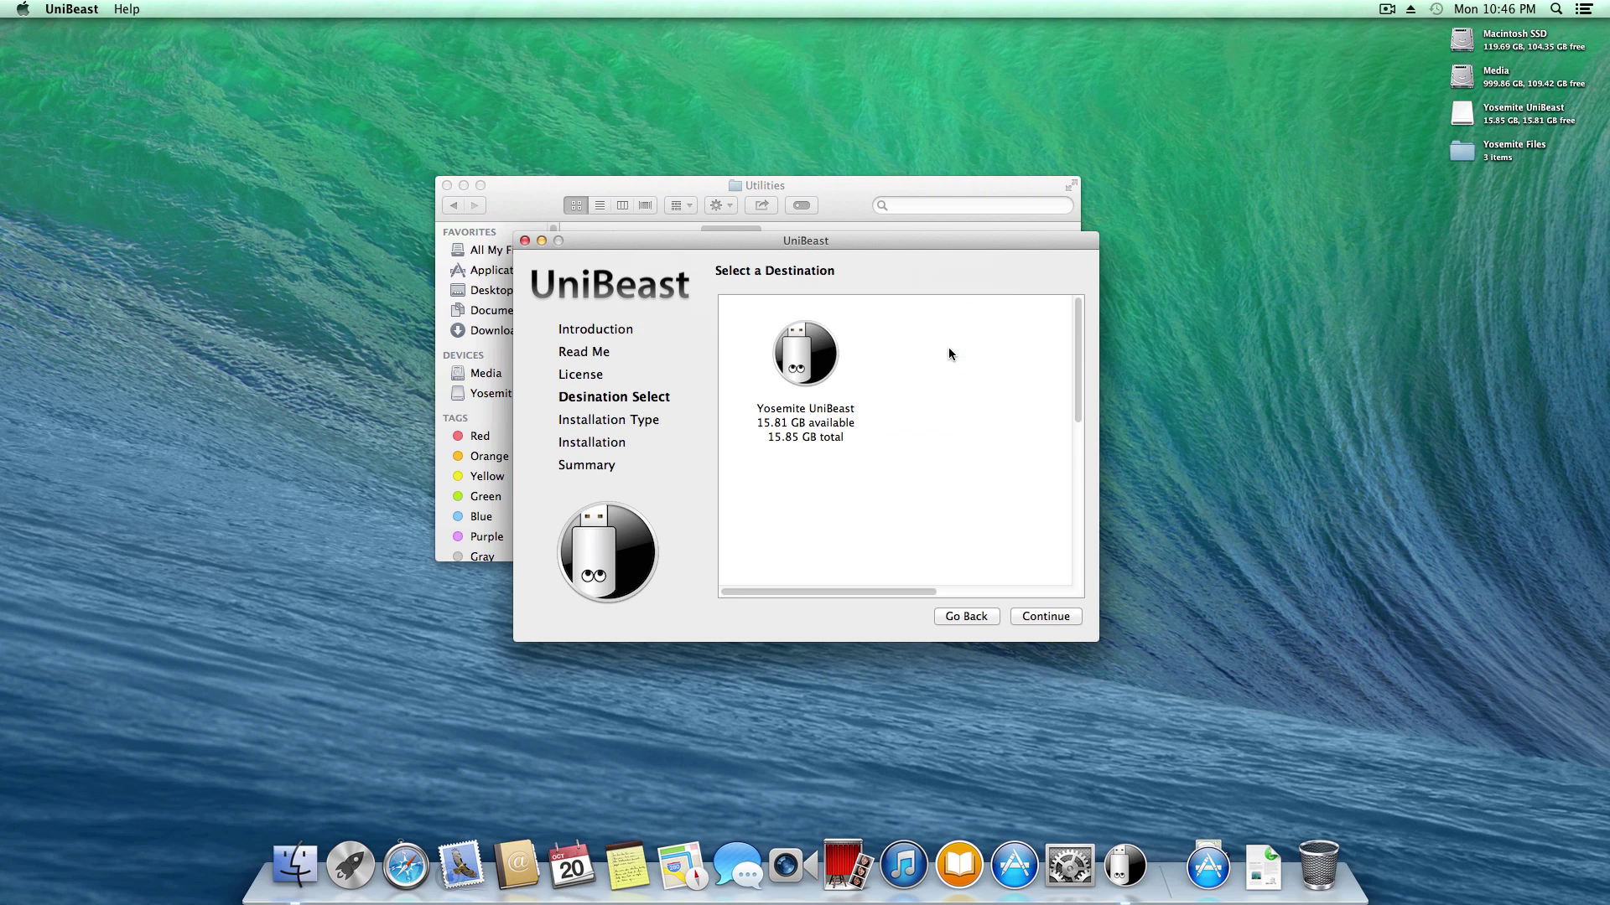
click(792, 364)
click(1044, 622)
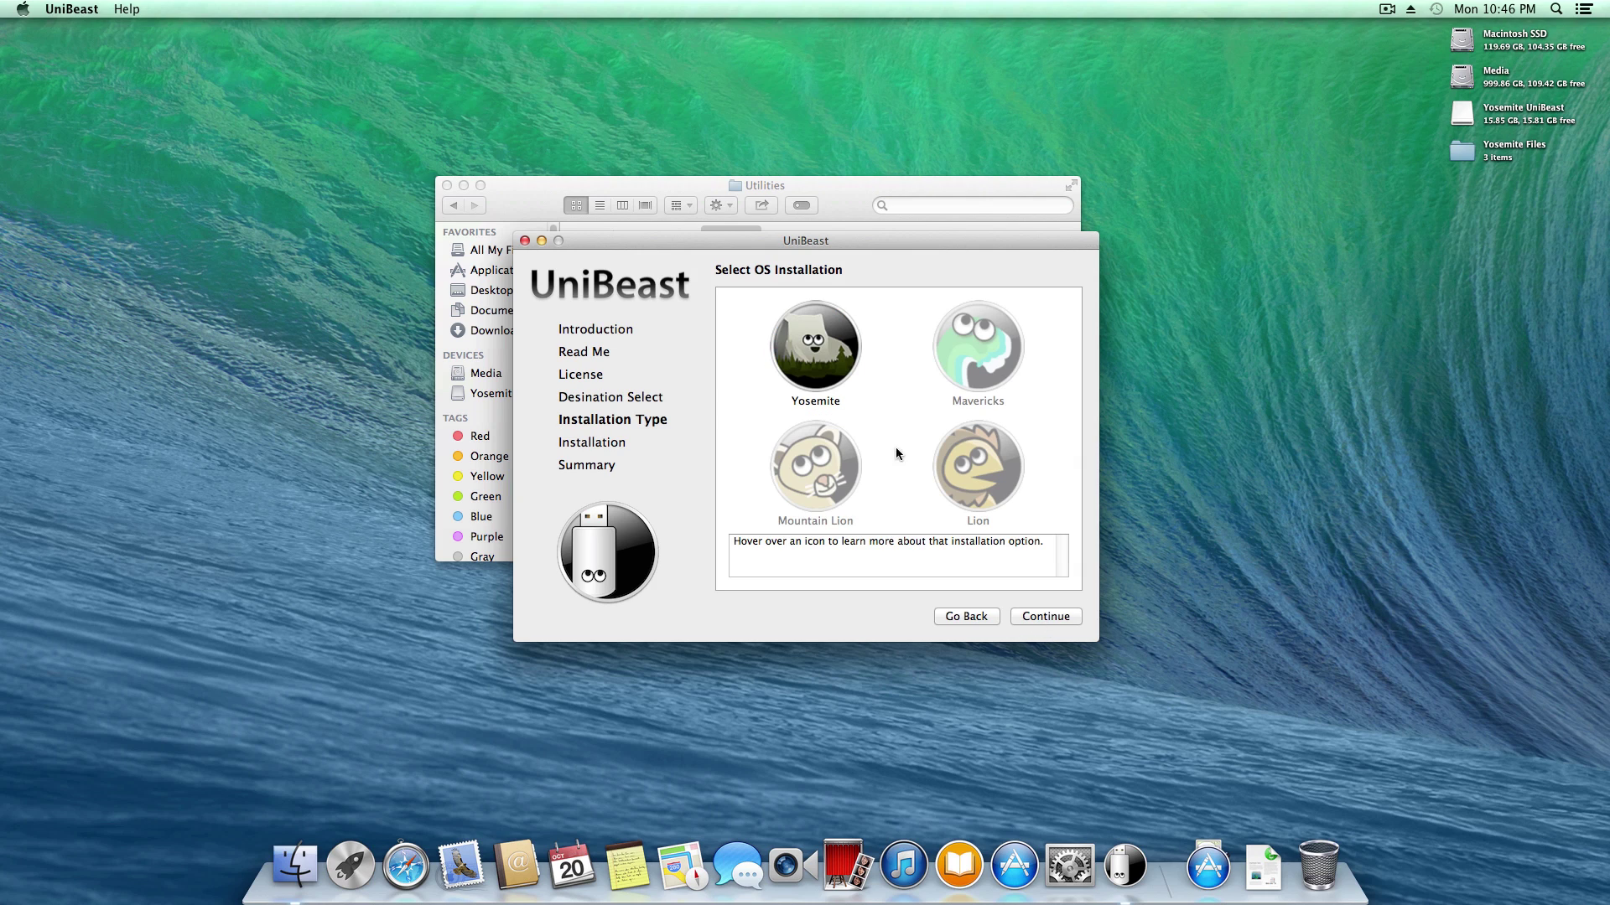
click(832, 352)
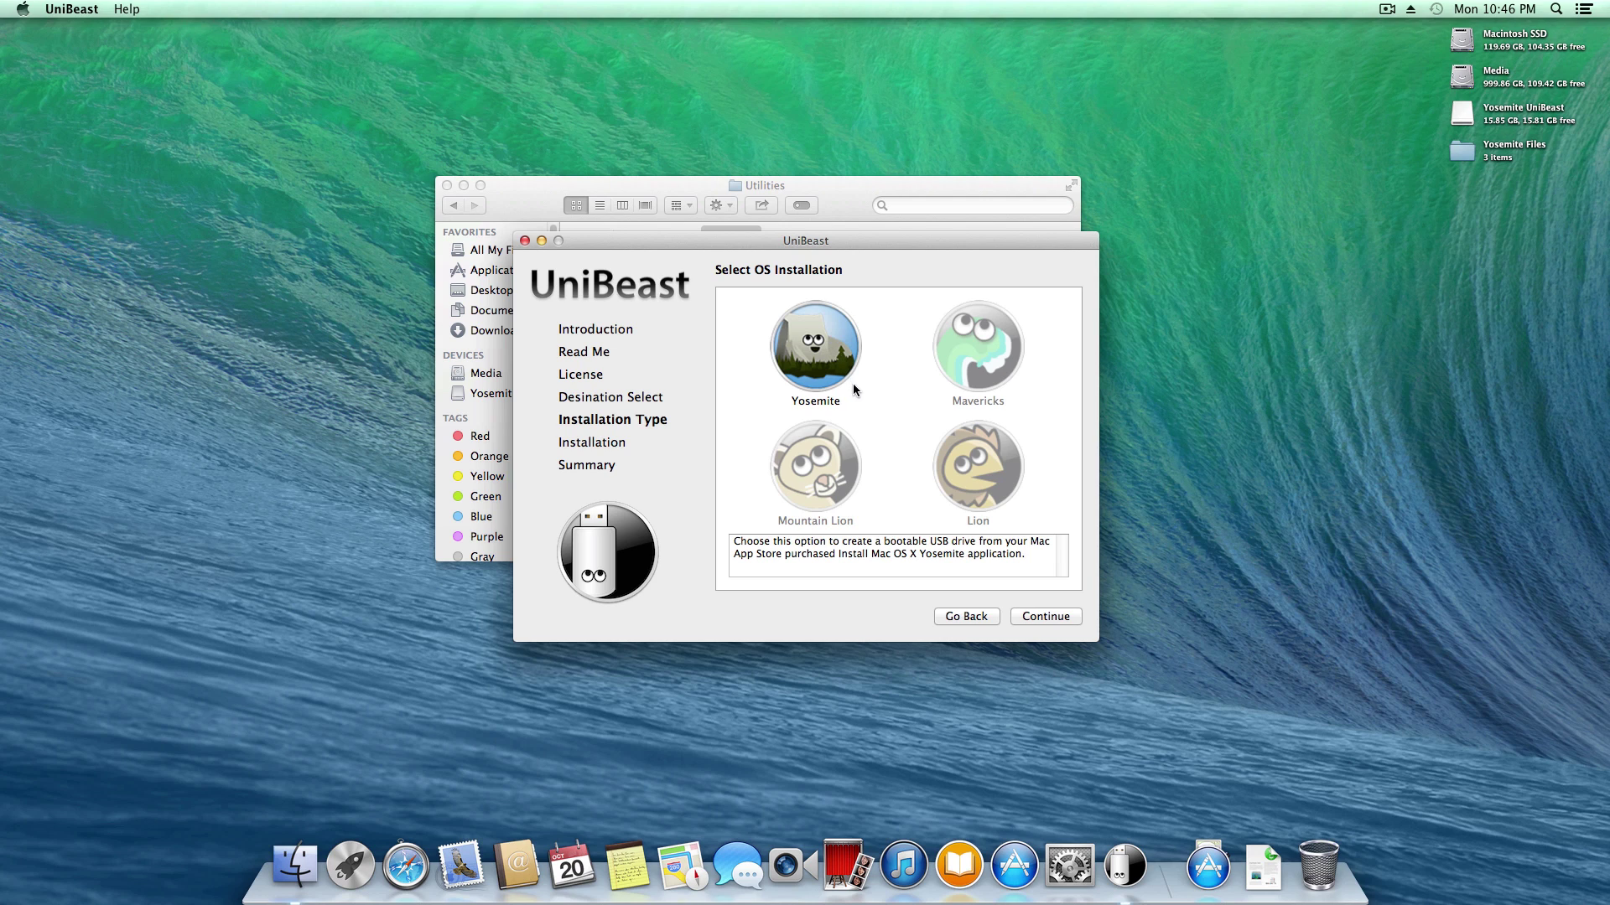
click(1046, 617)
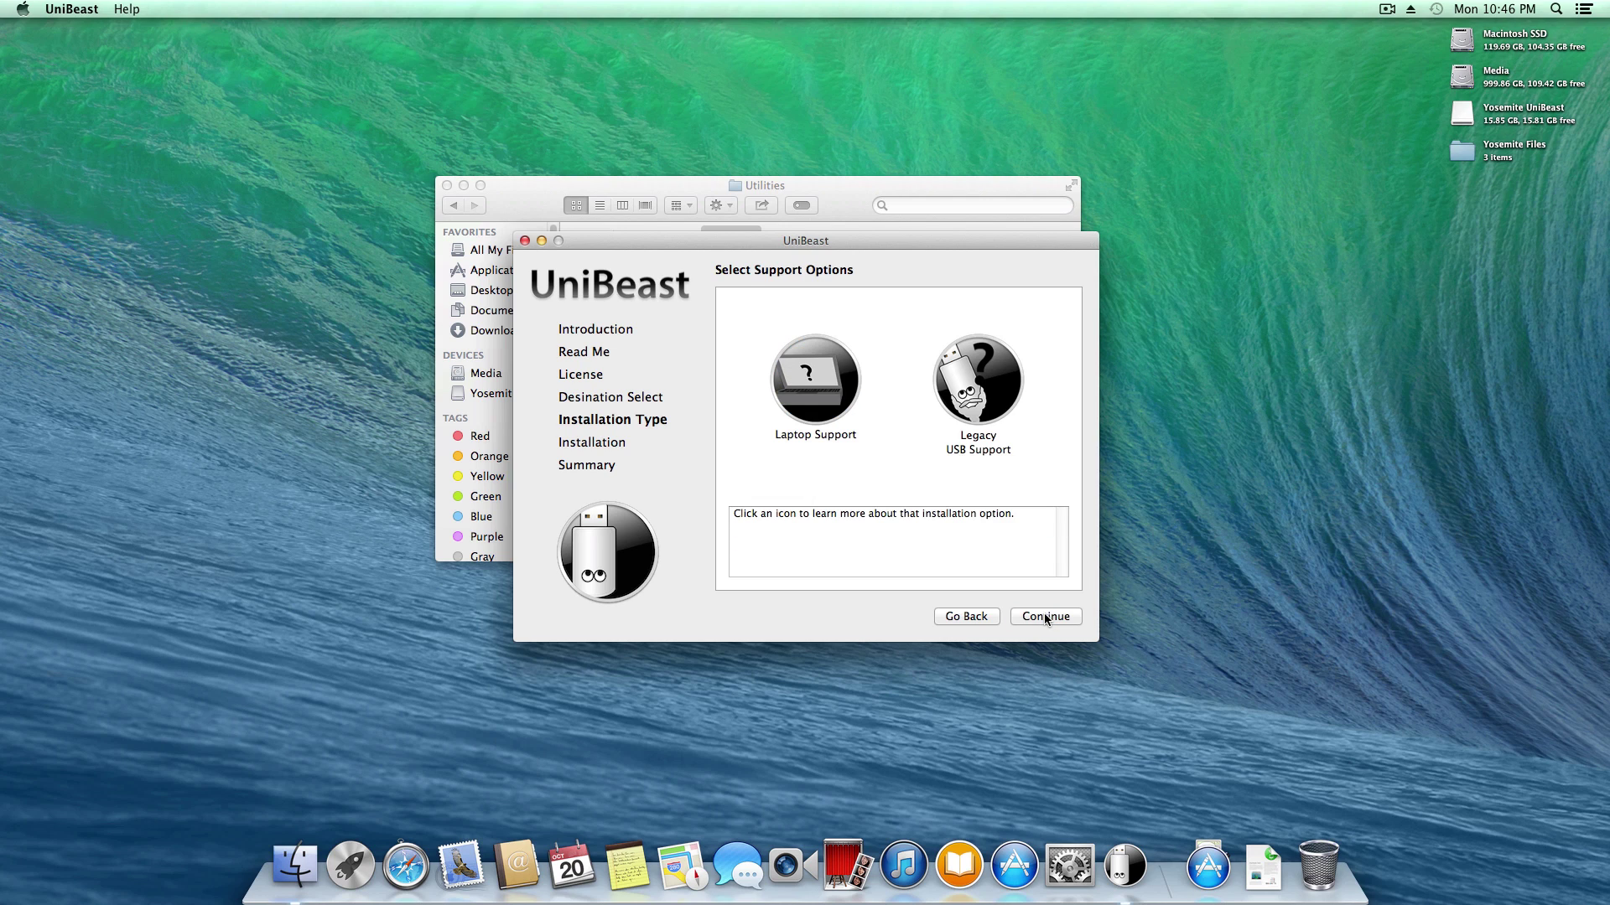
Skip extra support options, authorize with the admin password, and quit UniBeast after Install Succeeded
mouse_move(964, 388)
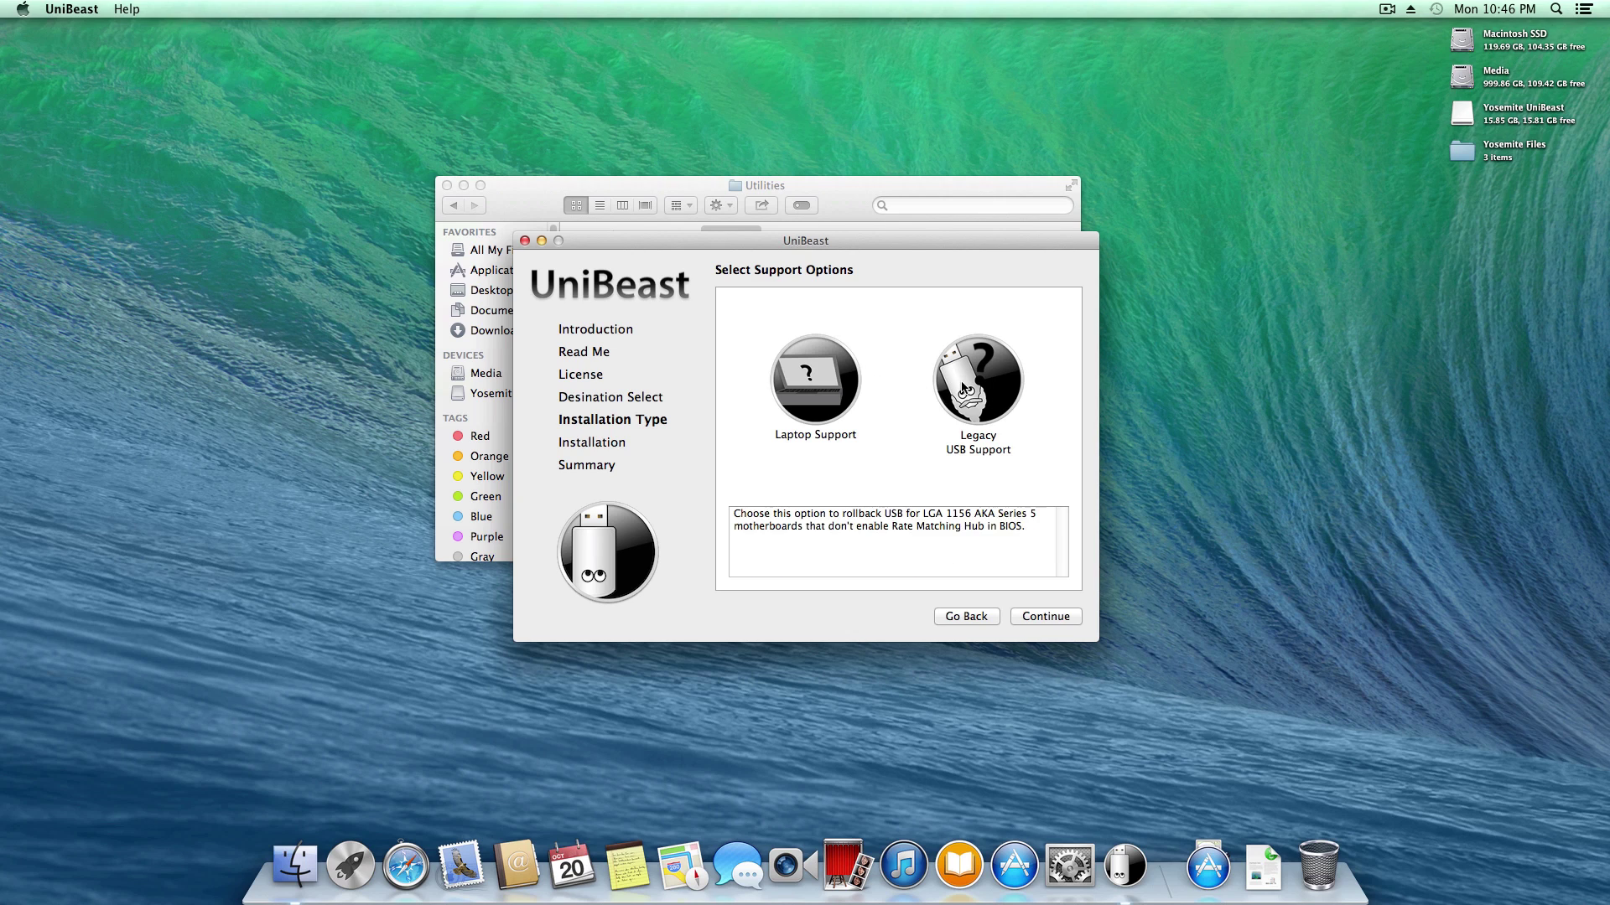
click(1048, 619)
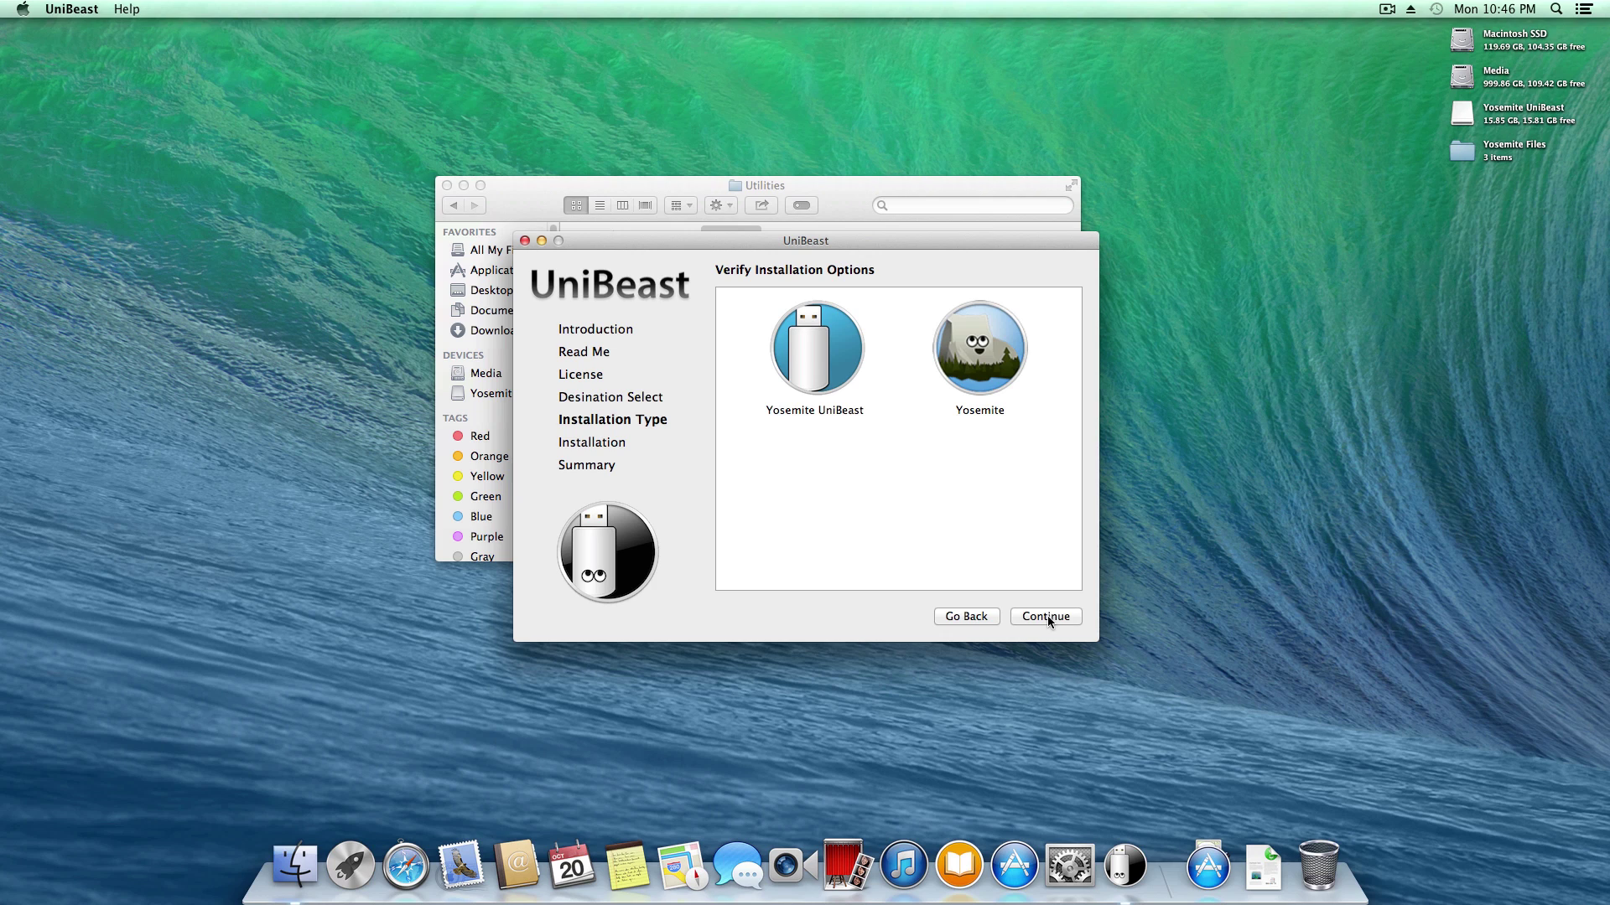
click(1047, 616)
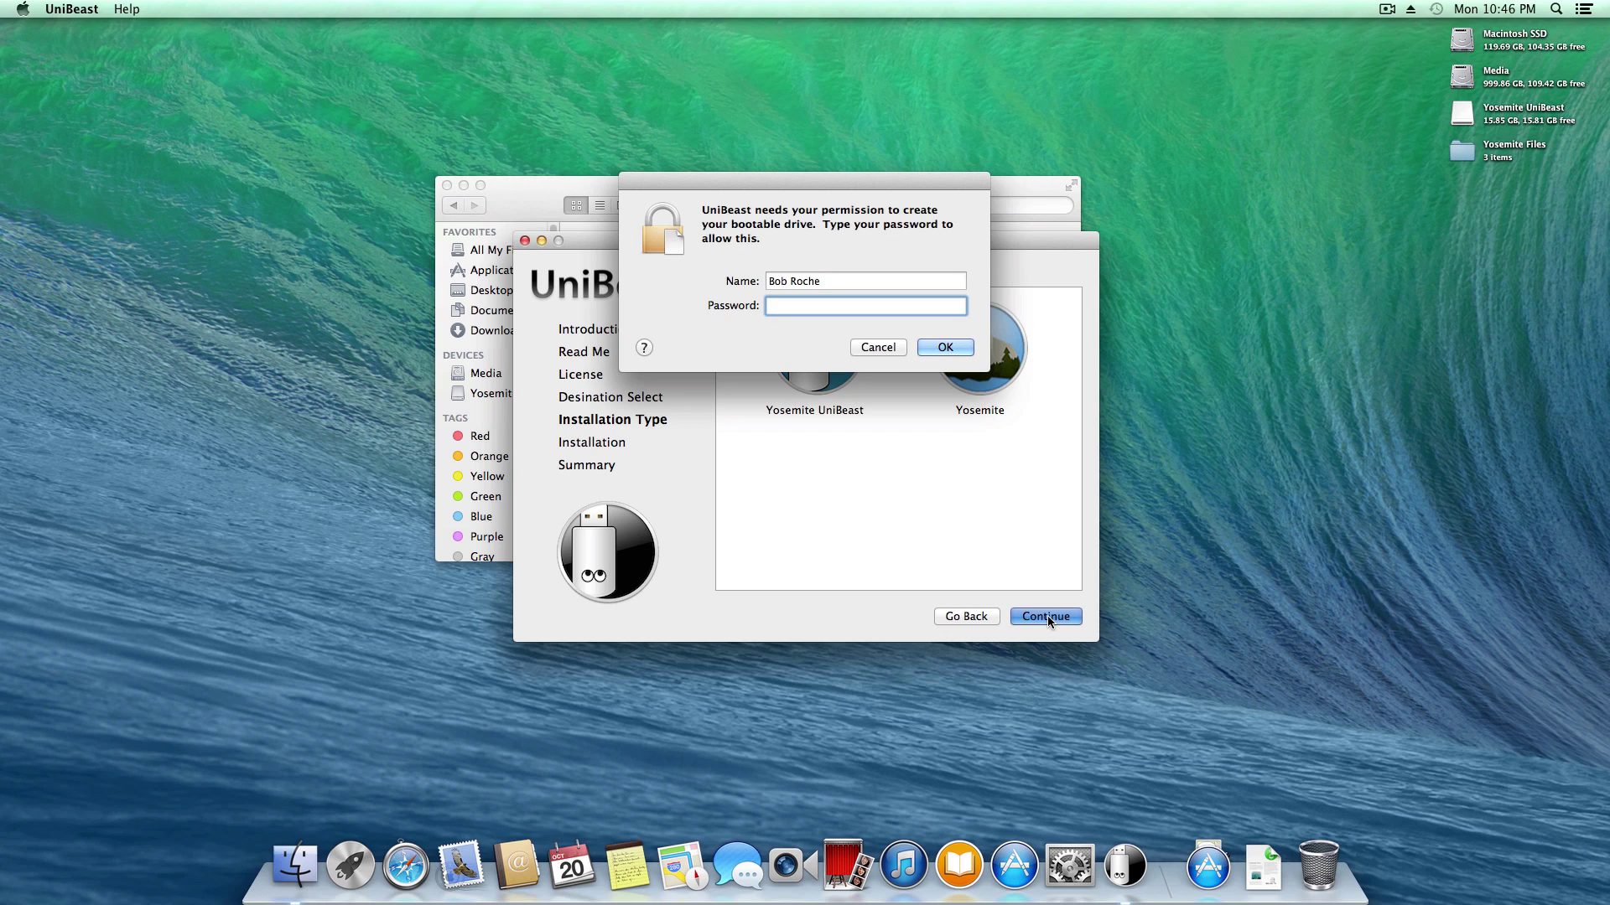
text(•)
key(Return)
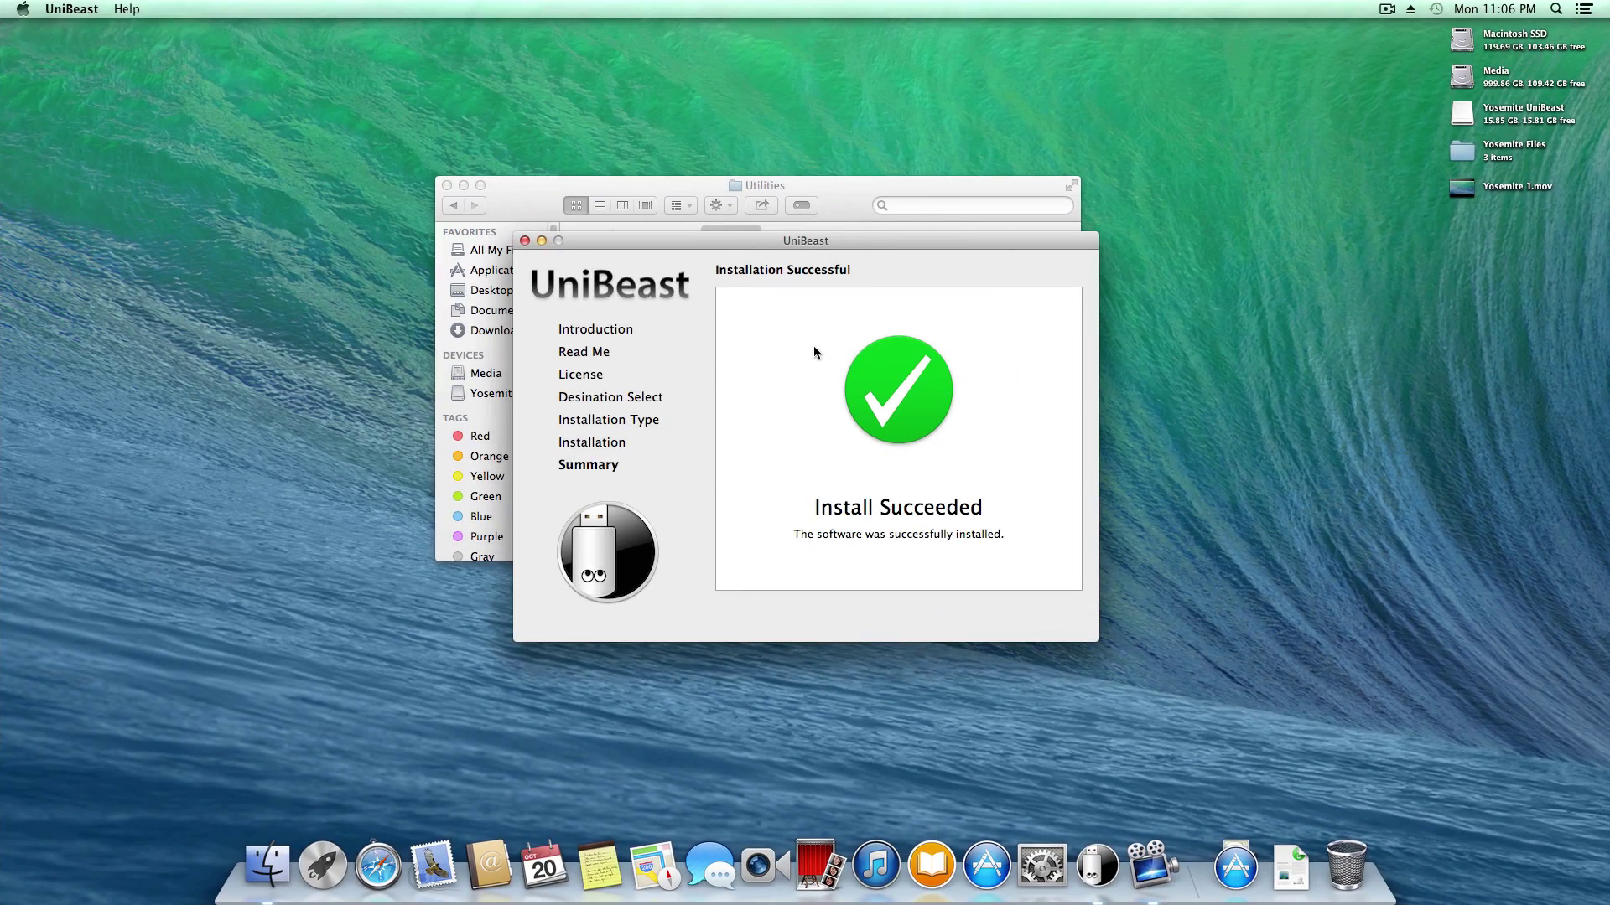
key(super+q)
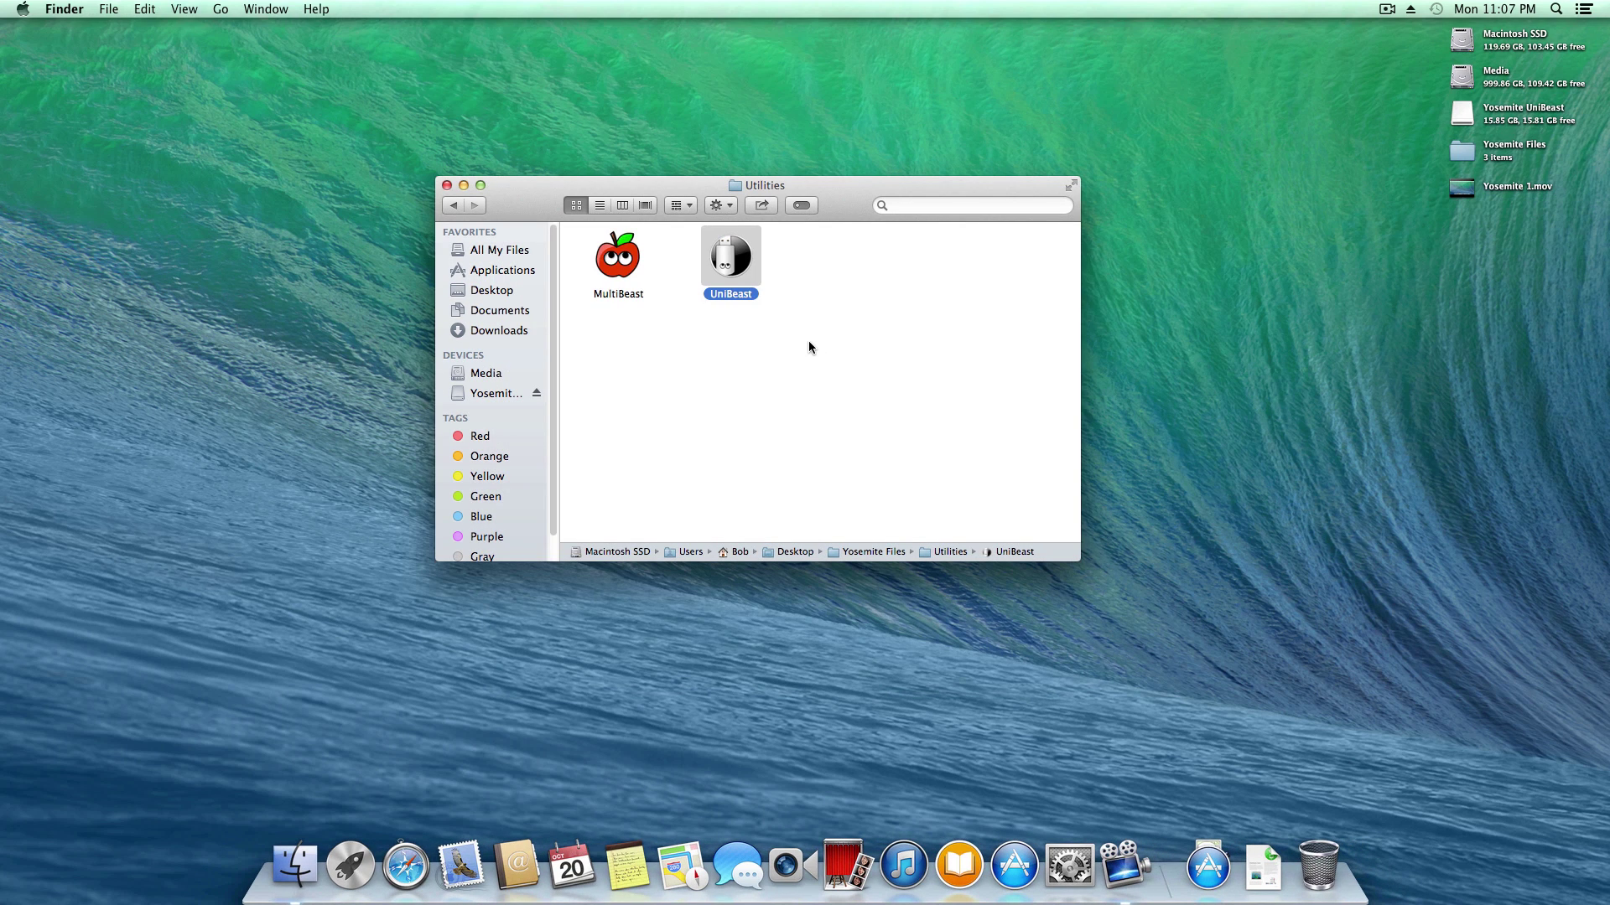
Open the Kernel Patching document from the Yosemite Files folder in TextEdit
click(453, 205)
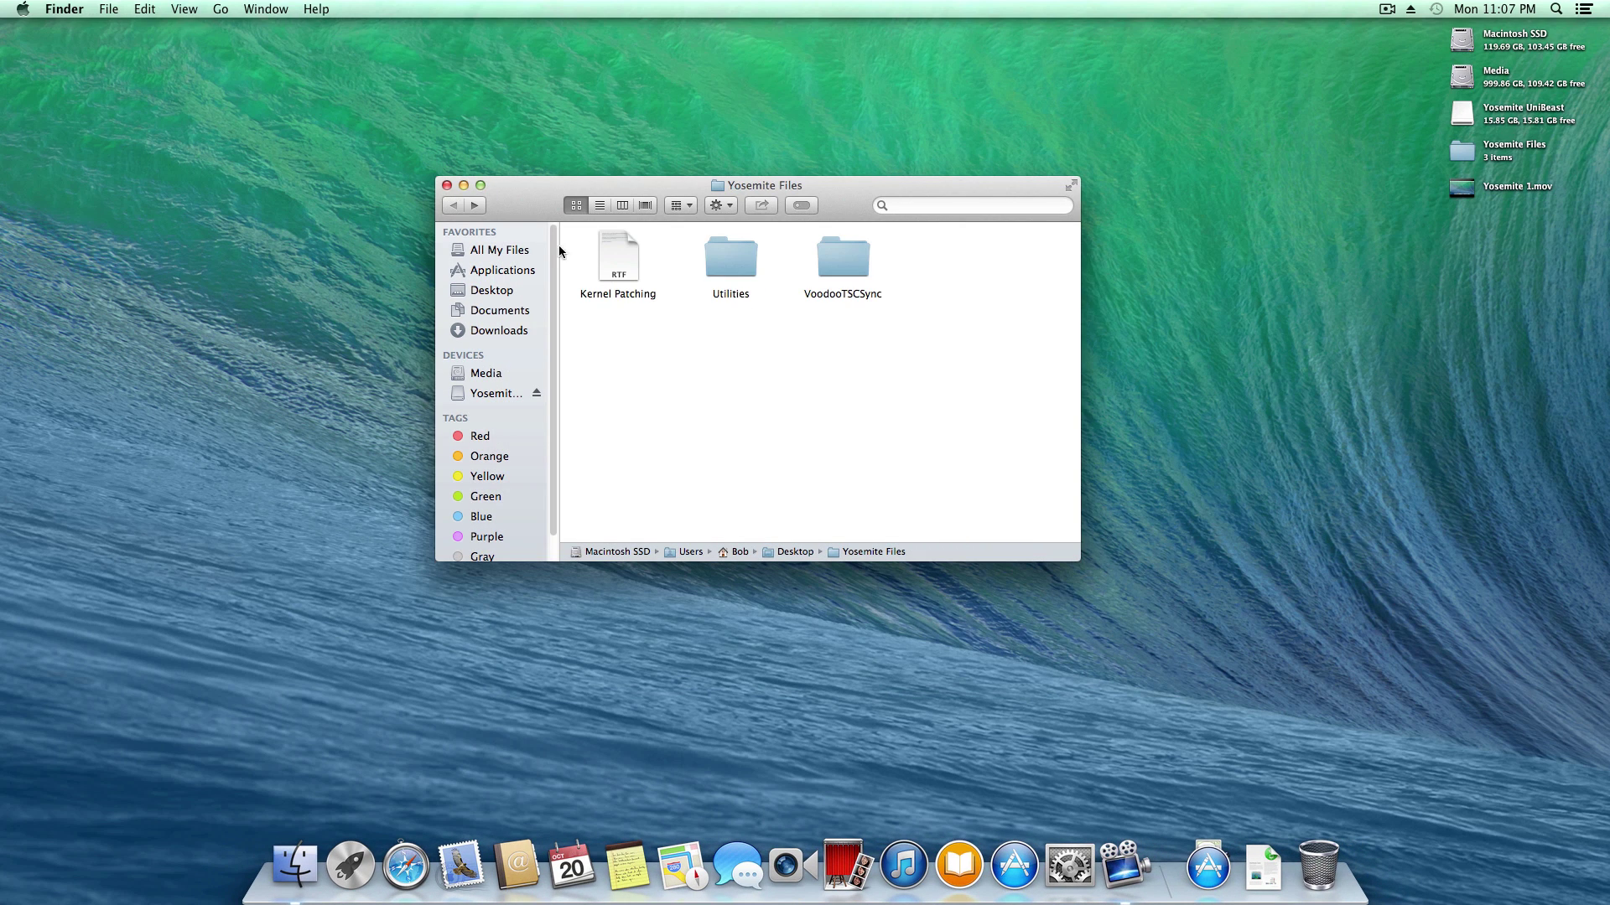
double_click(618, 260)
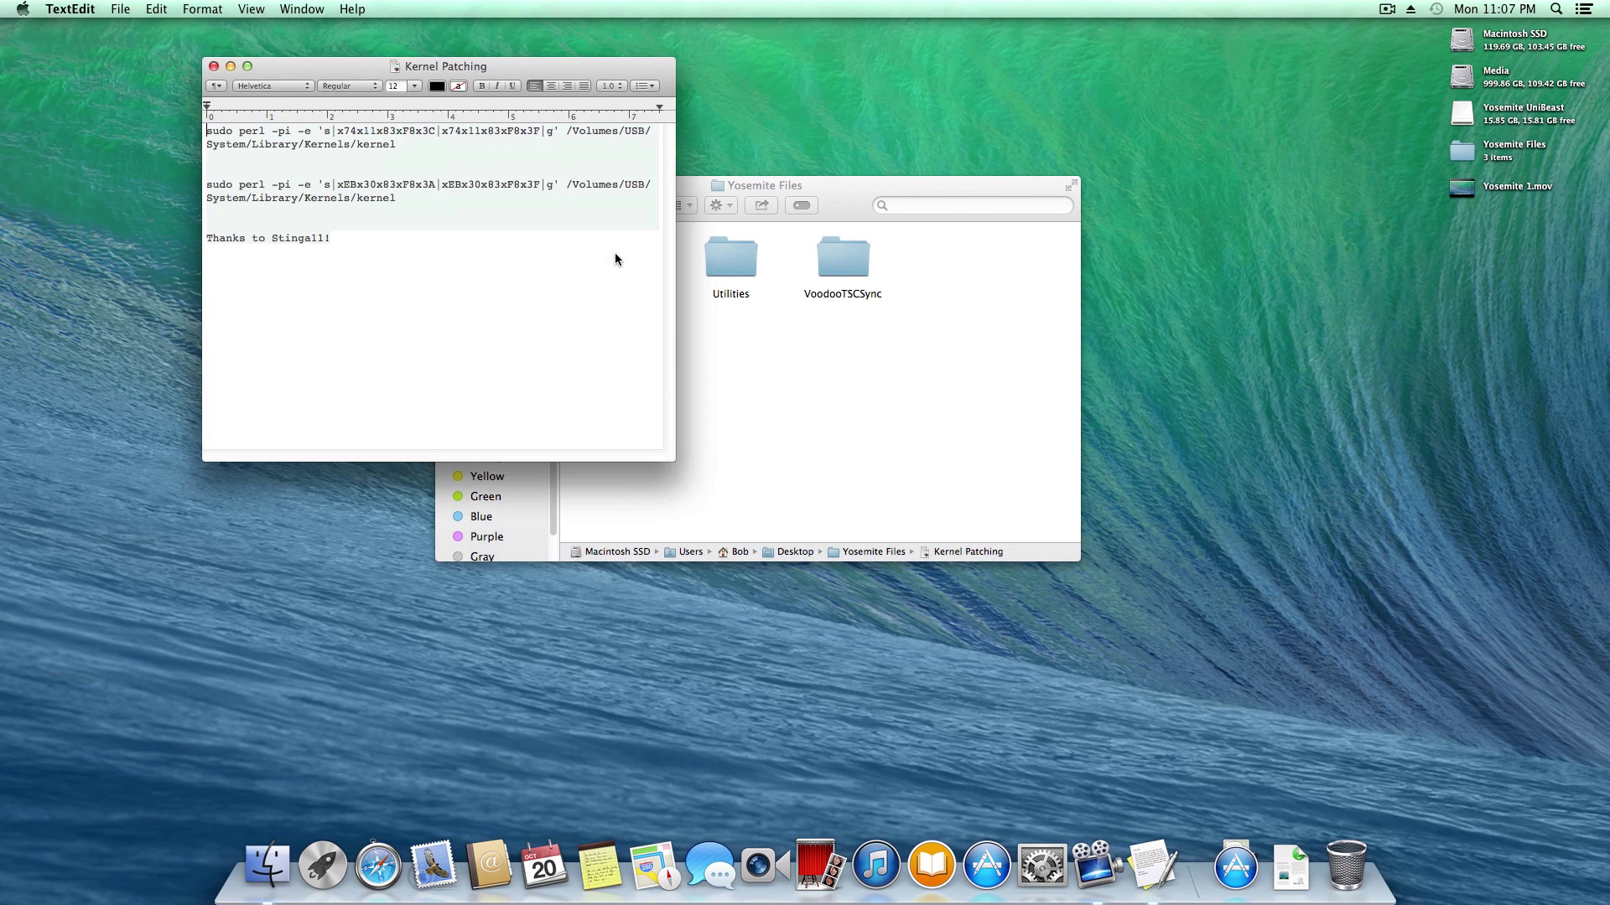
drag(487, 70, 480, 128)
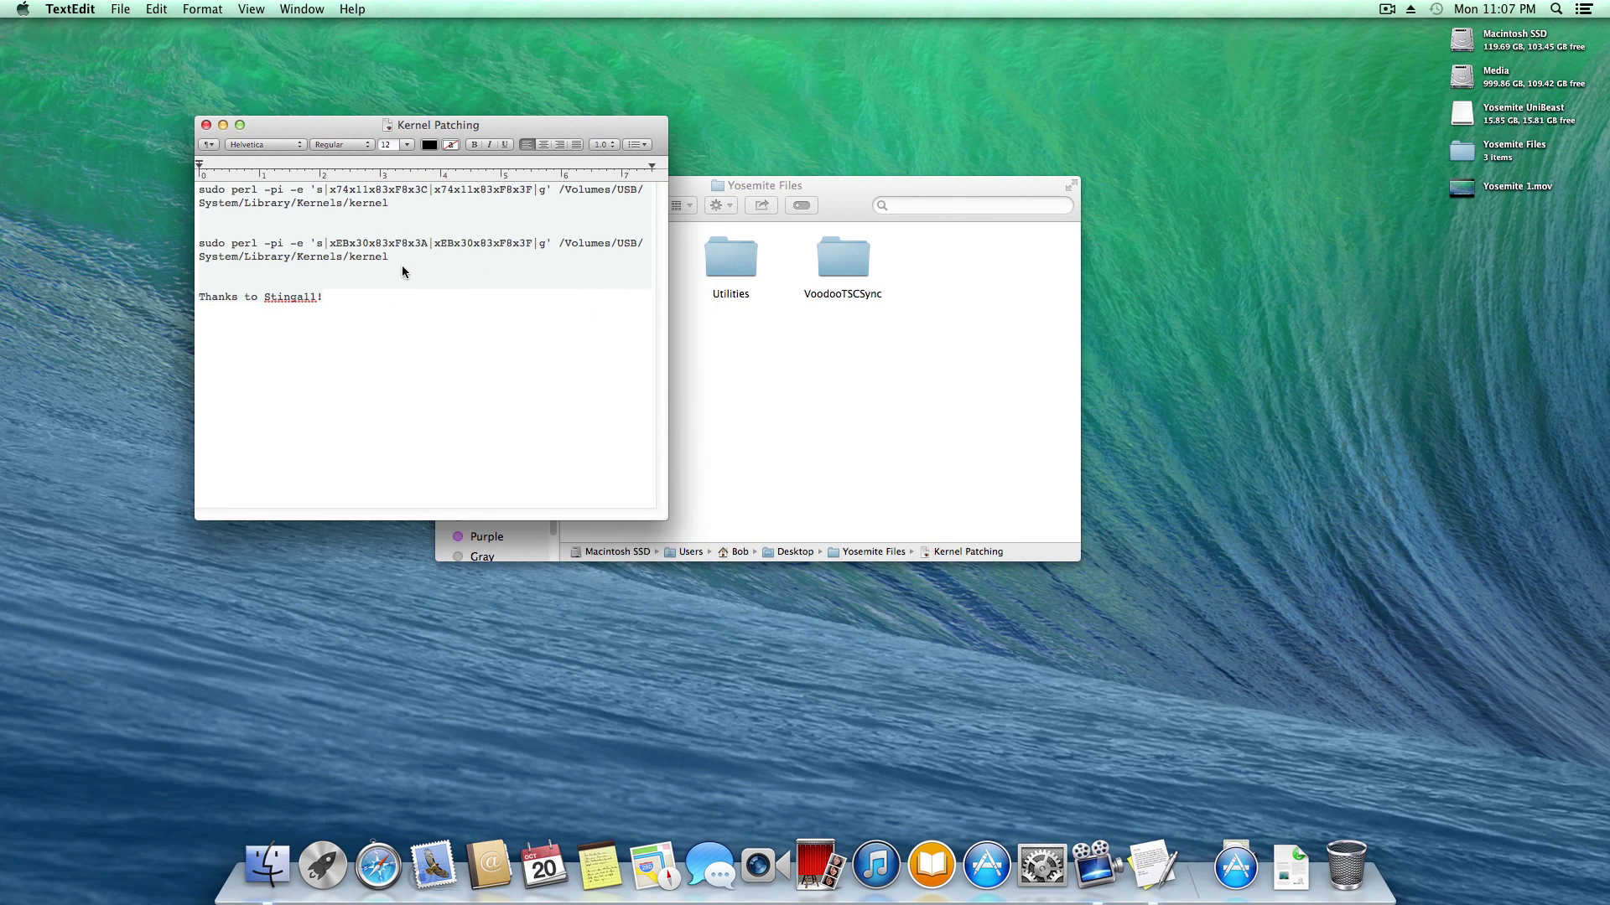
drag(405, 264, 186, 188)
click(257, 204)
Replace USB with Yosemite\ UniBeast in both perl commands' /Volumes/ paths
click(657, 195)
key(BackSpace)
key(BackSpace)
key(BackSpace)
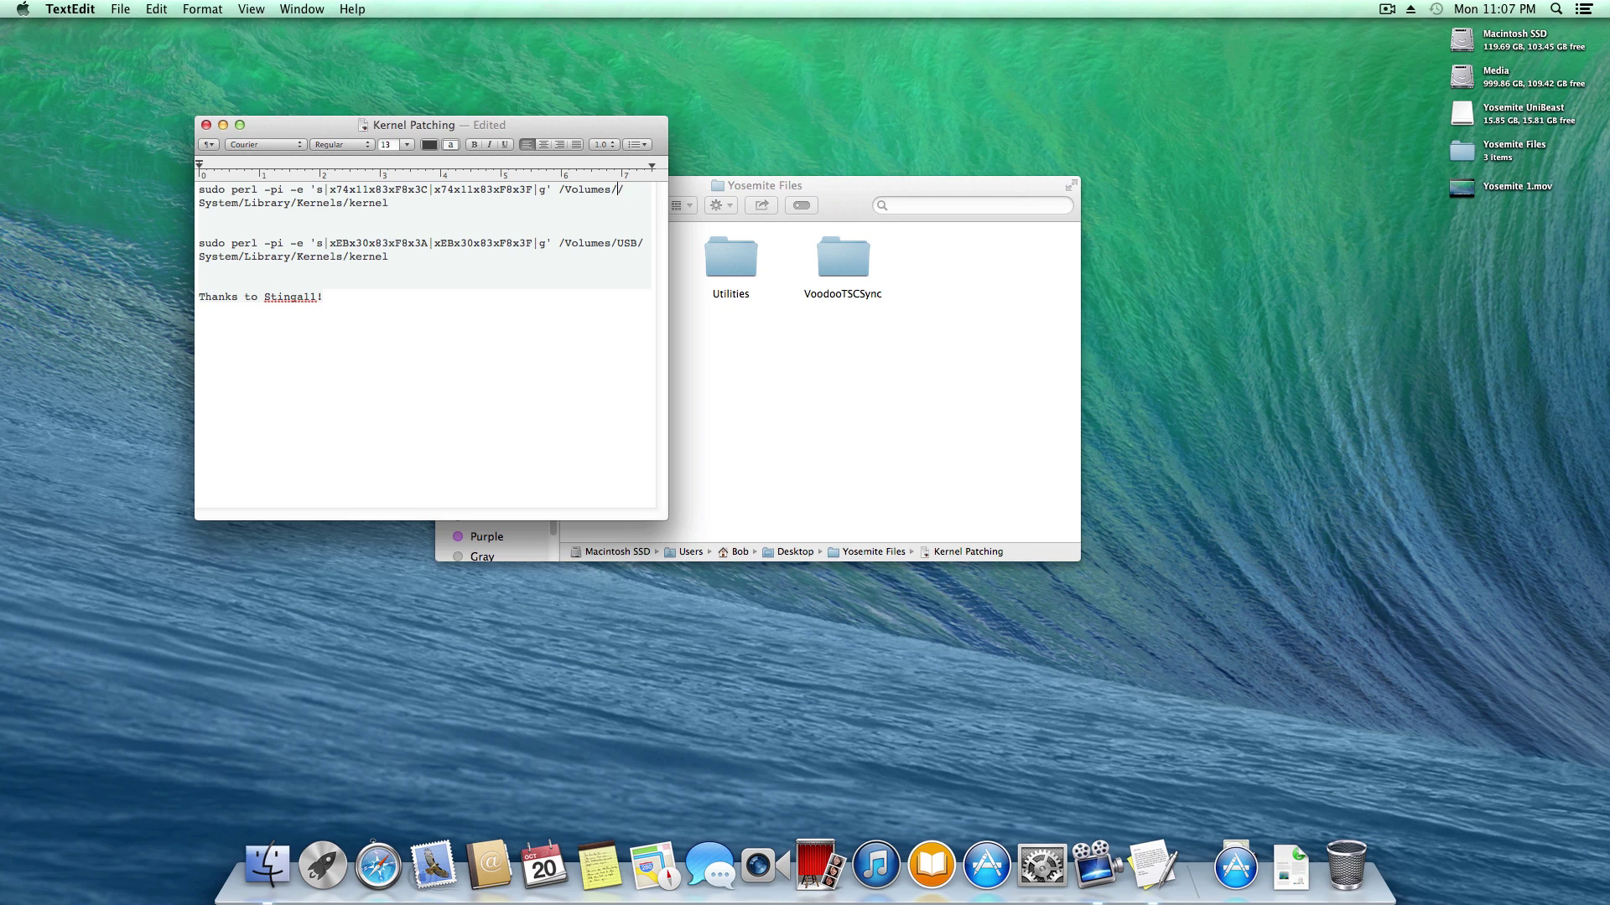
text(Yosemite\ UniBeast)
click(637, 243)
key(BackSpace)
key(BackSpace)
key(BackSpace)
text(Yosemit)
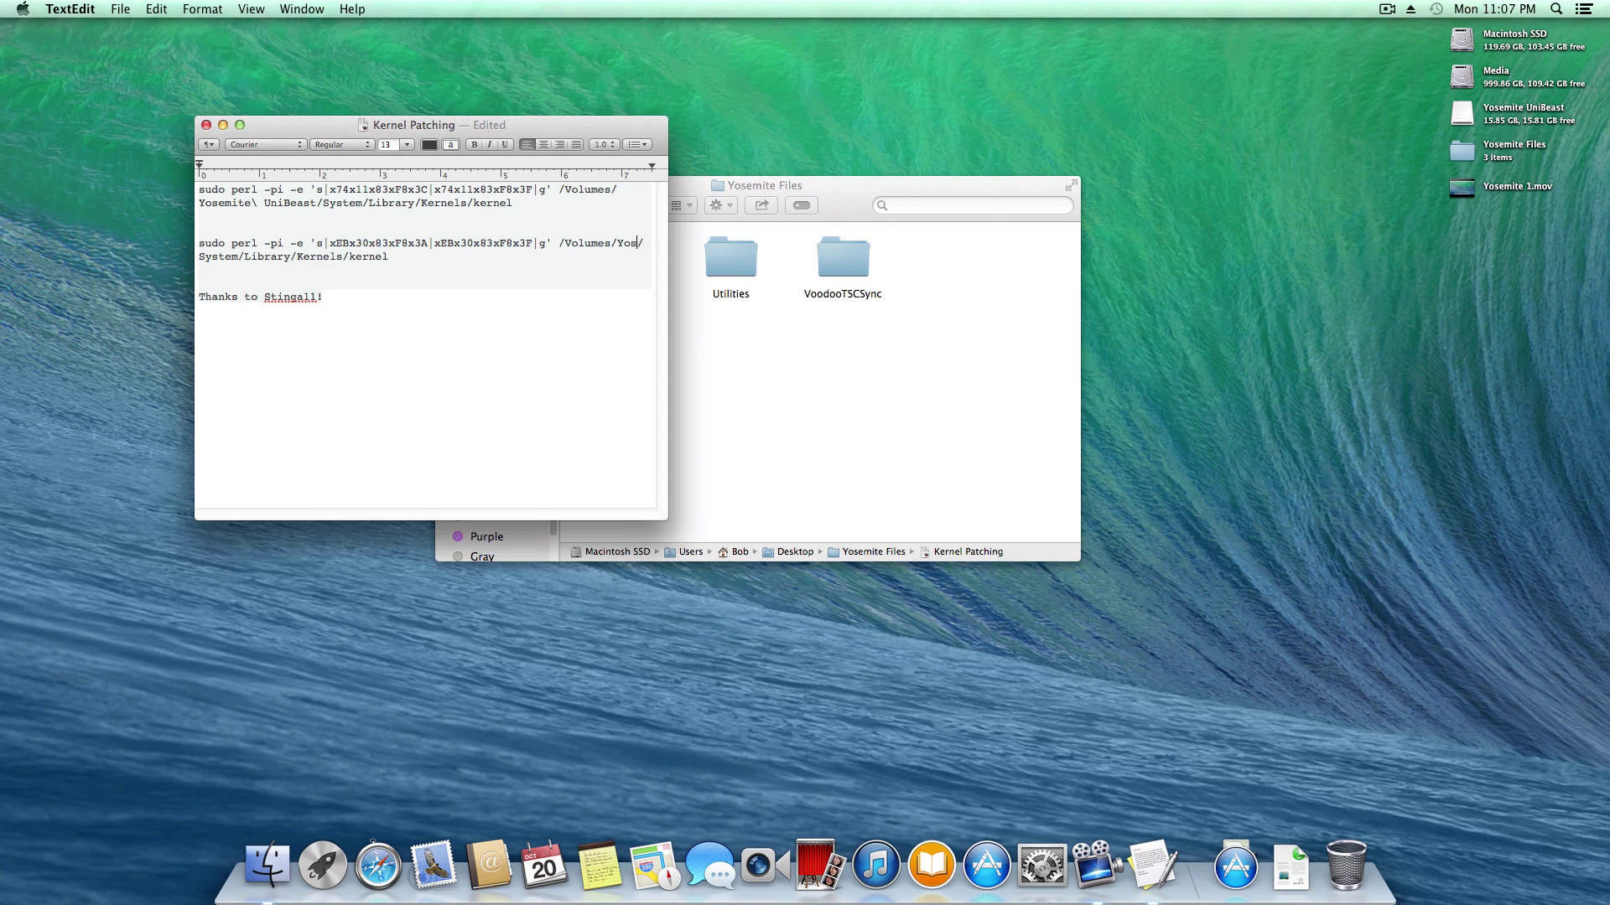
text(e\ UniBeast)
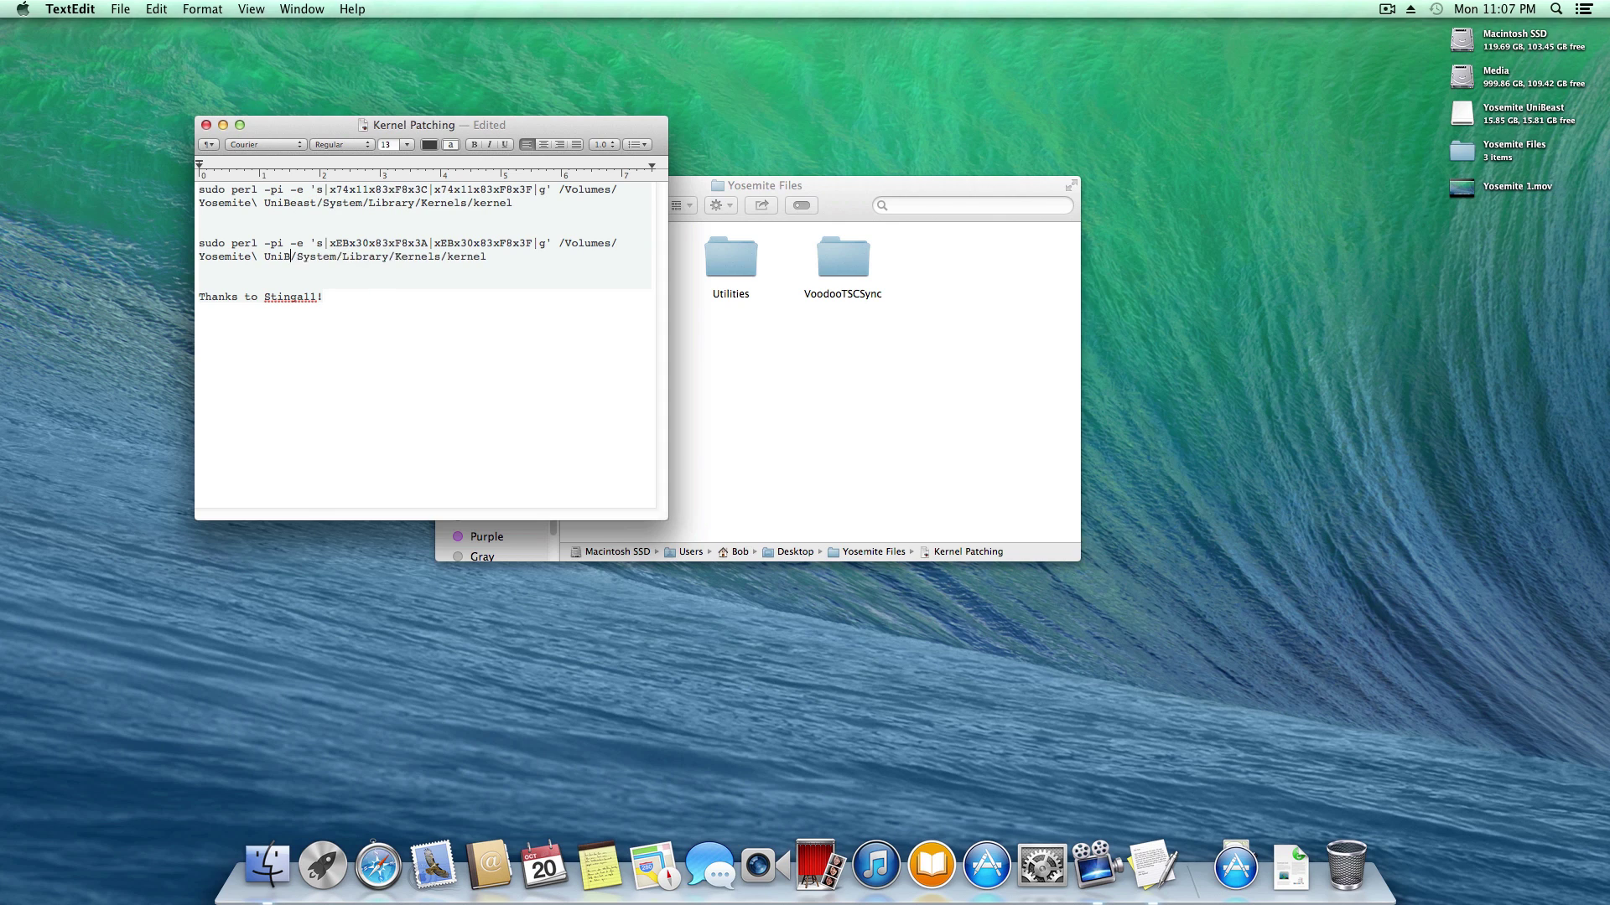
Launch Terminal through Spotlight by searching 'ter'
key(super+space)
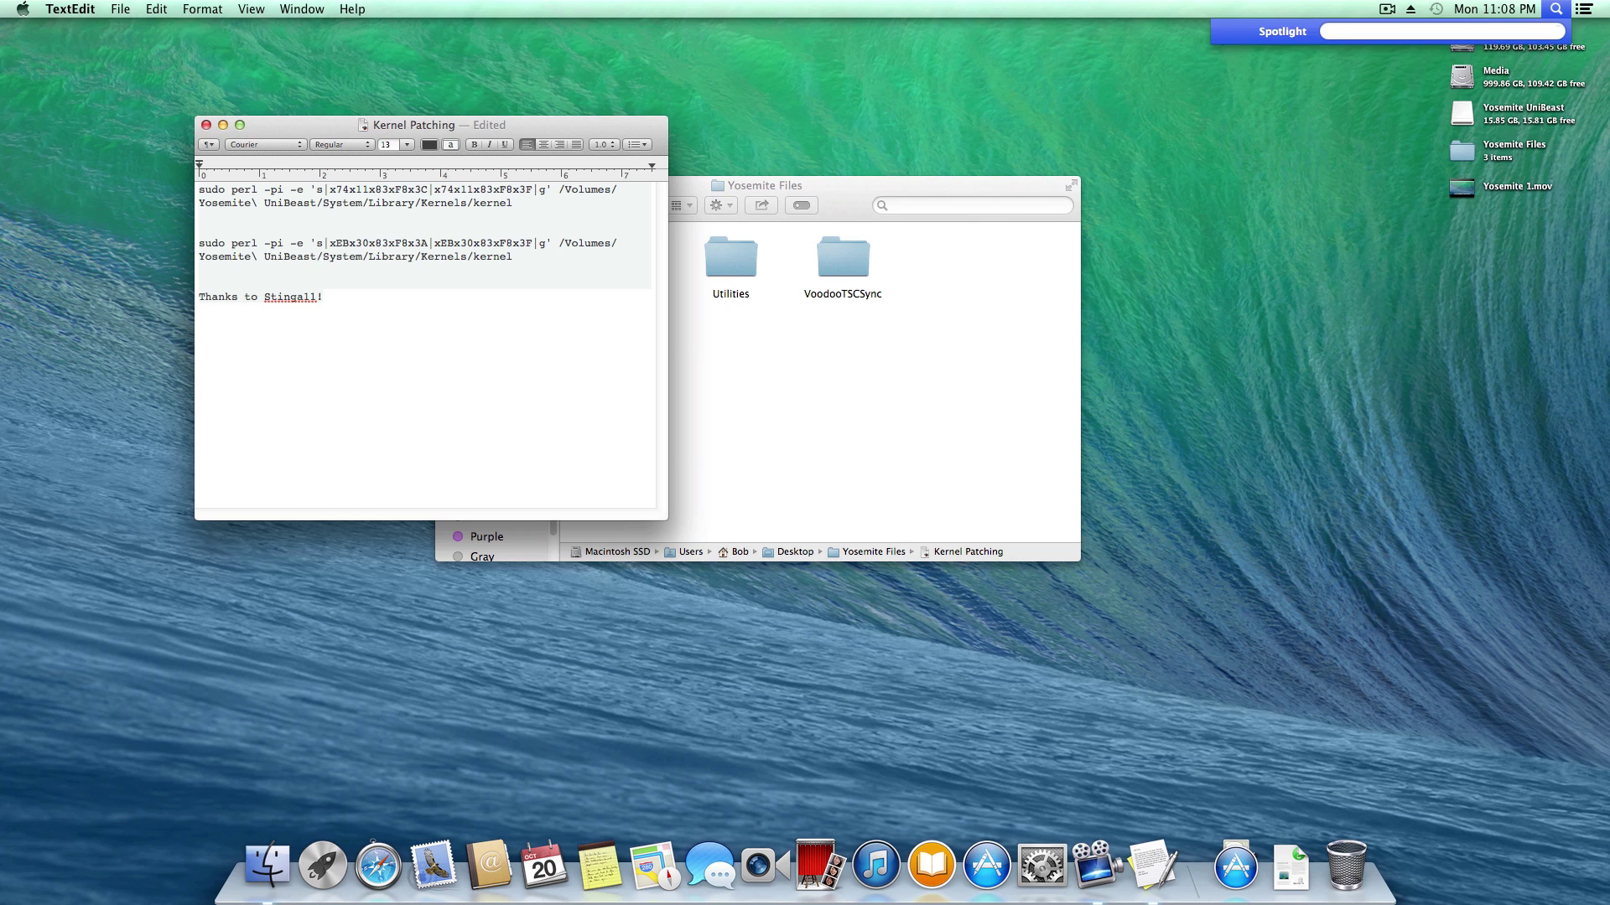
text(ter)
key(Return)
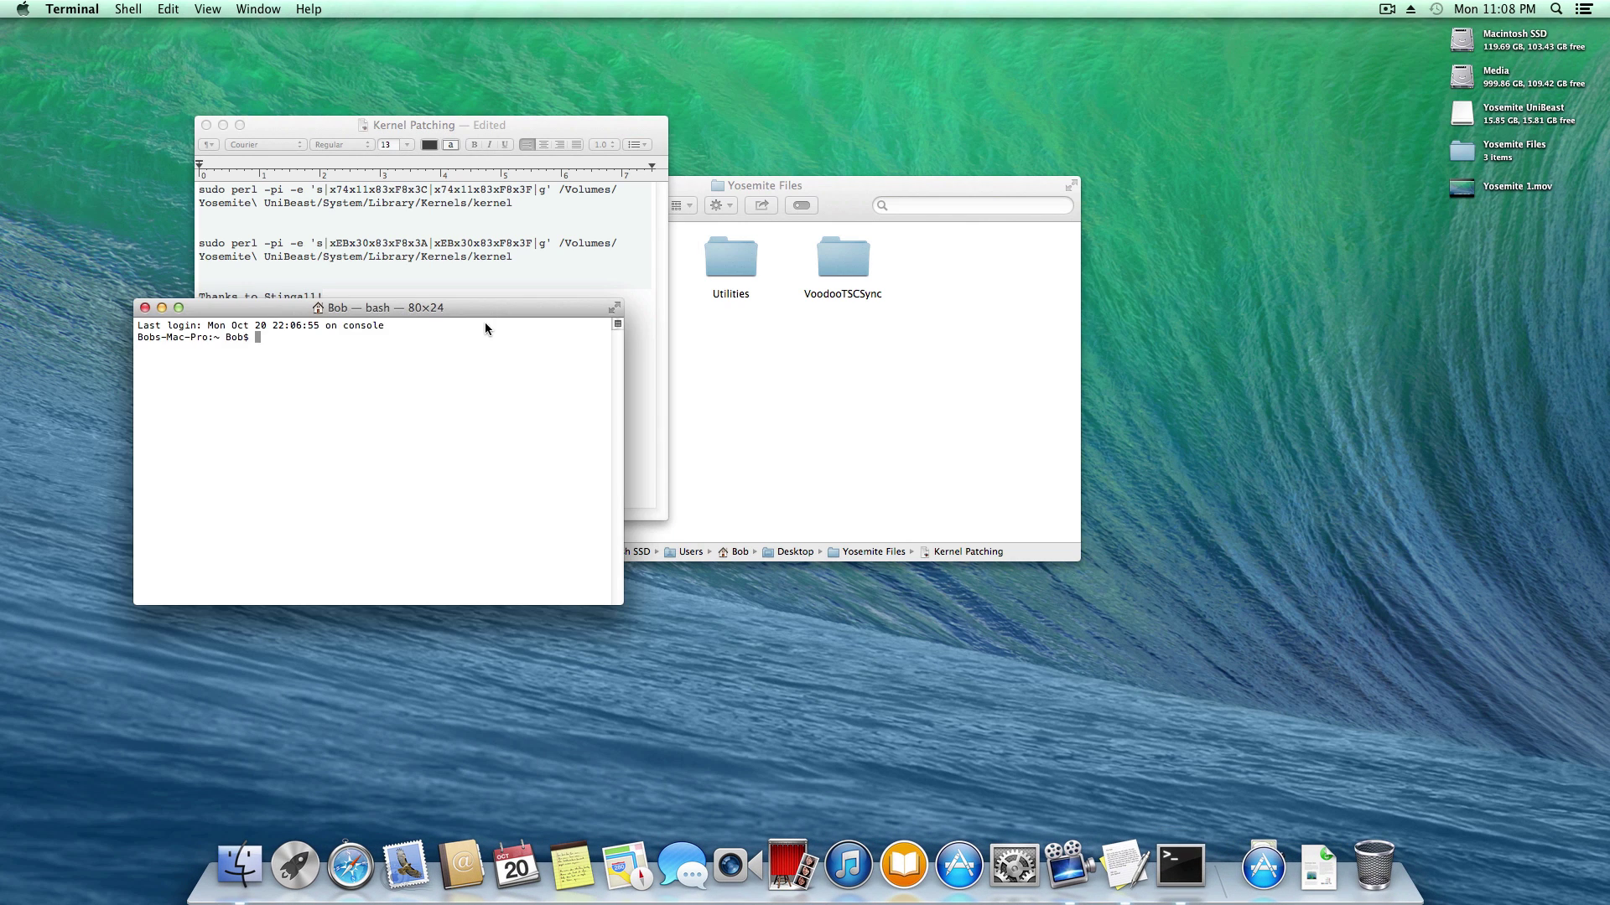
Copy the first sudo perl patch command into Terminal and run it with the sudo password
drag(488, 309, 1194, 155)
click(514, 223)
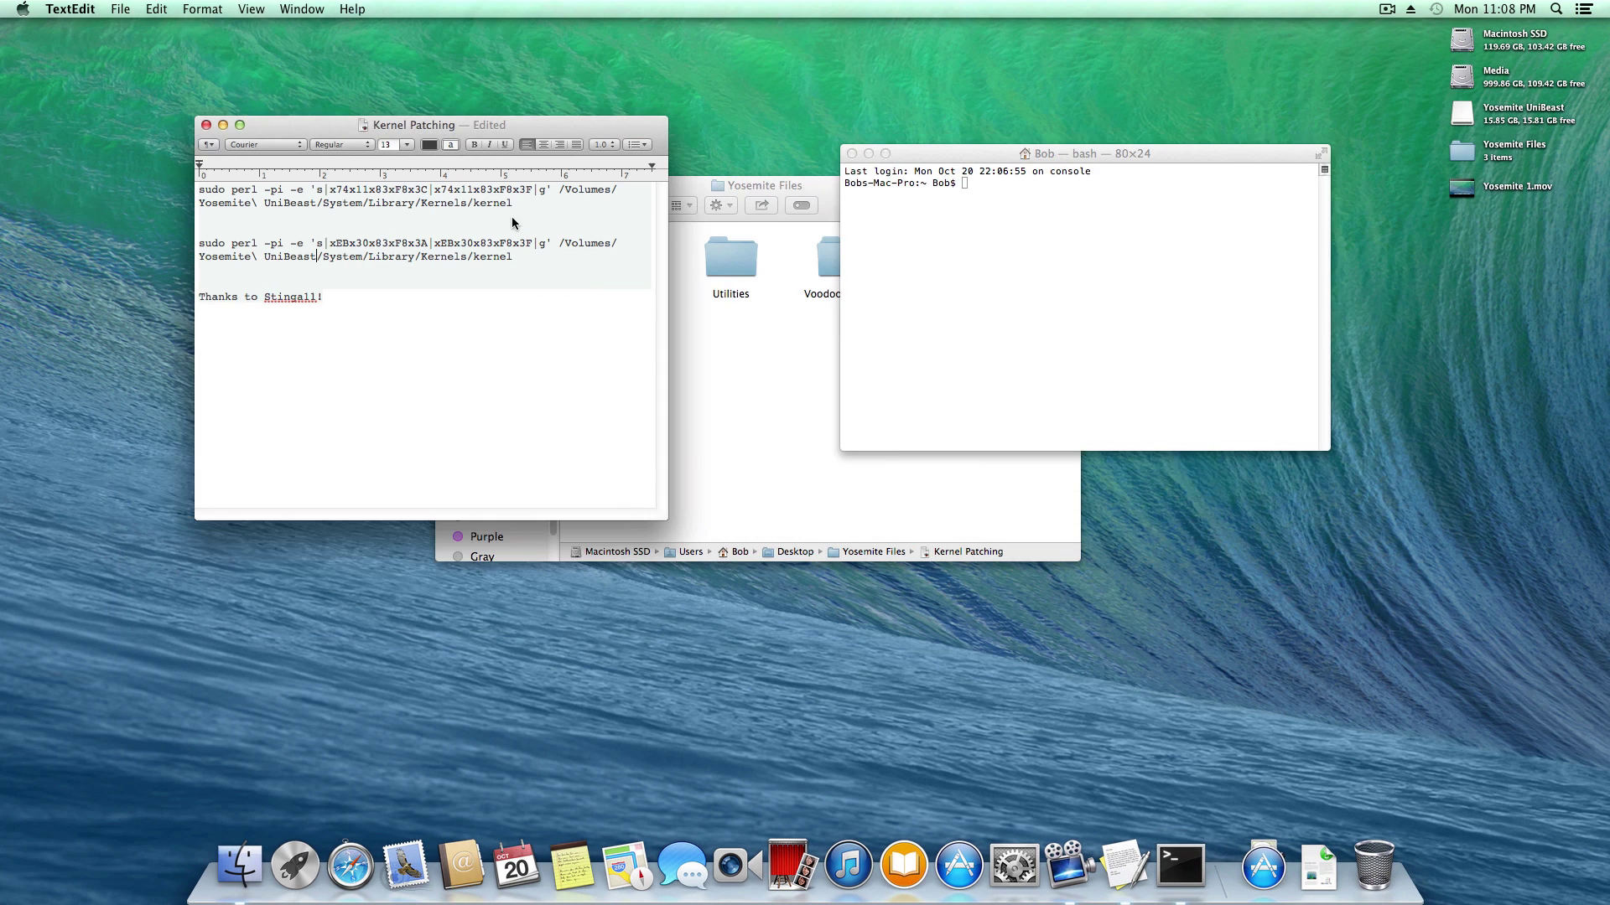
drag(512, 205, 78, 191)
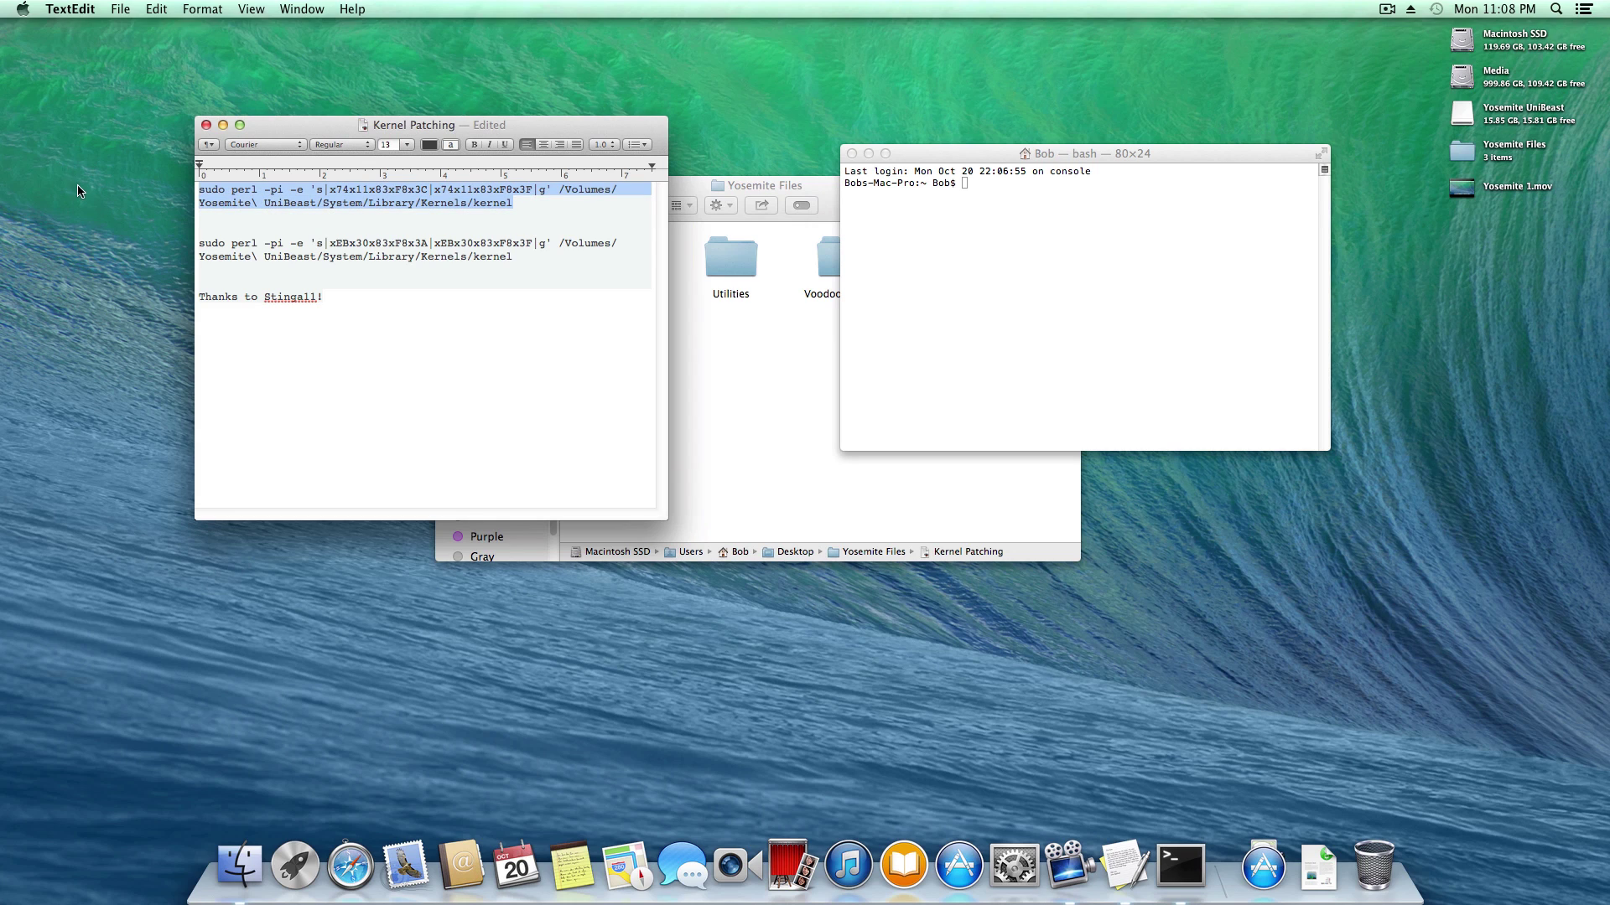
key(super+c)
click(1119, 267)
key(super+v)
key(Return)
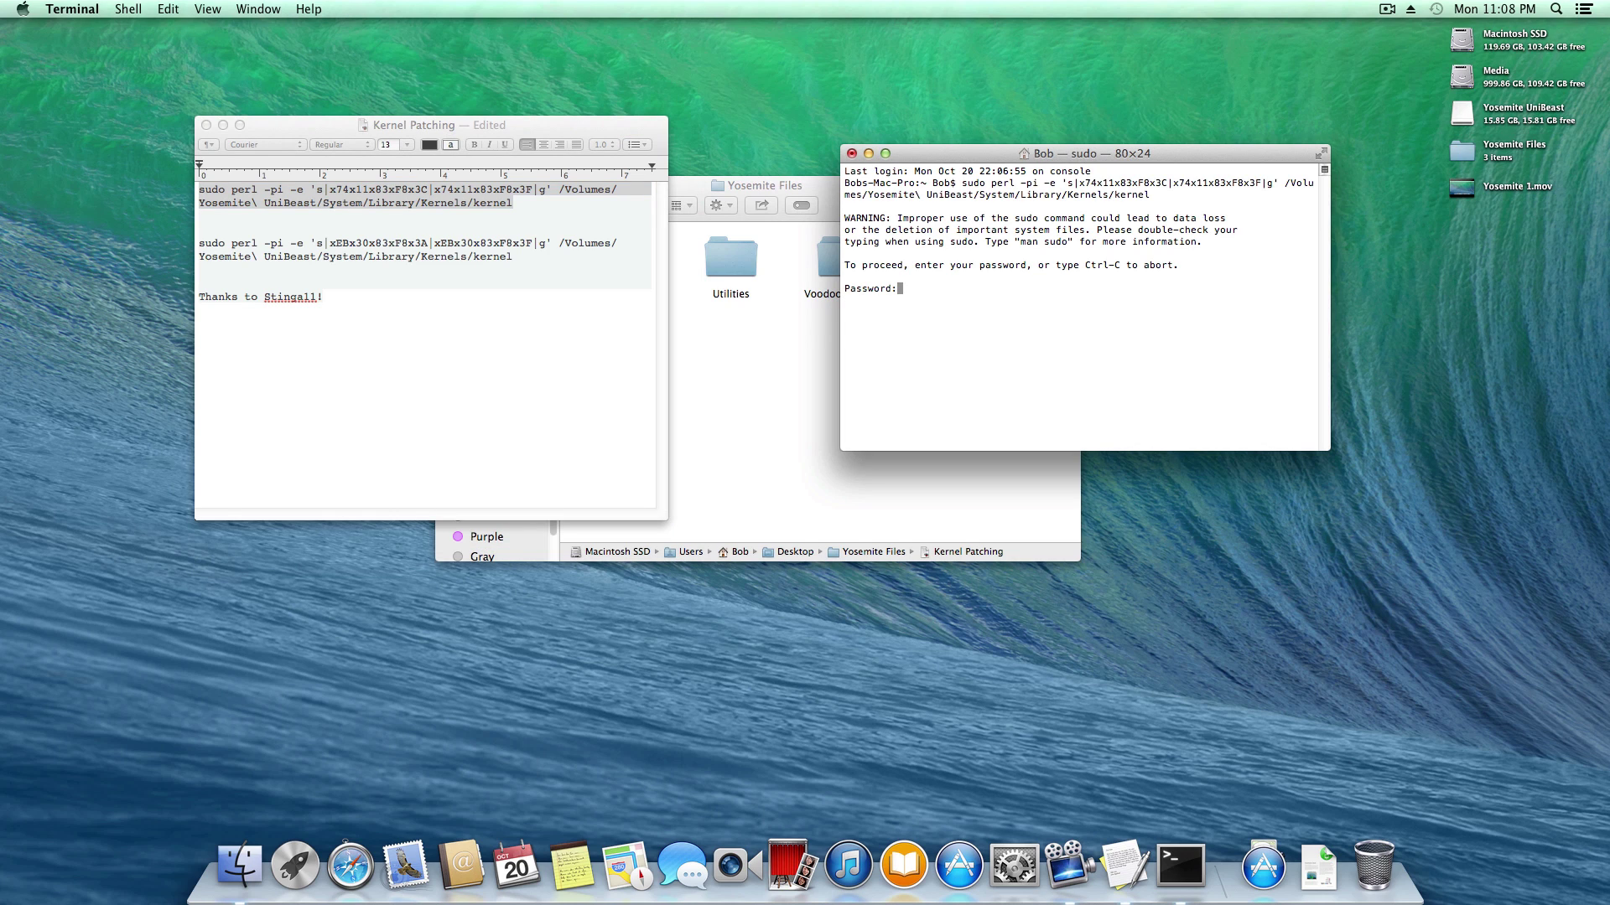
key(Return)
Paste and run the second sudo perl patch command in Terminal
click(599, 258)
drag(513, 258, 200, 243)
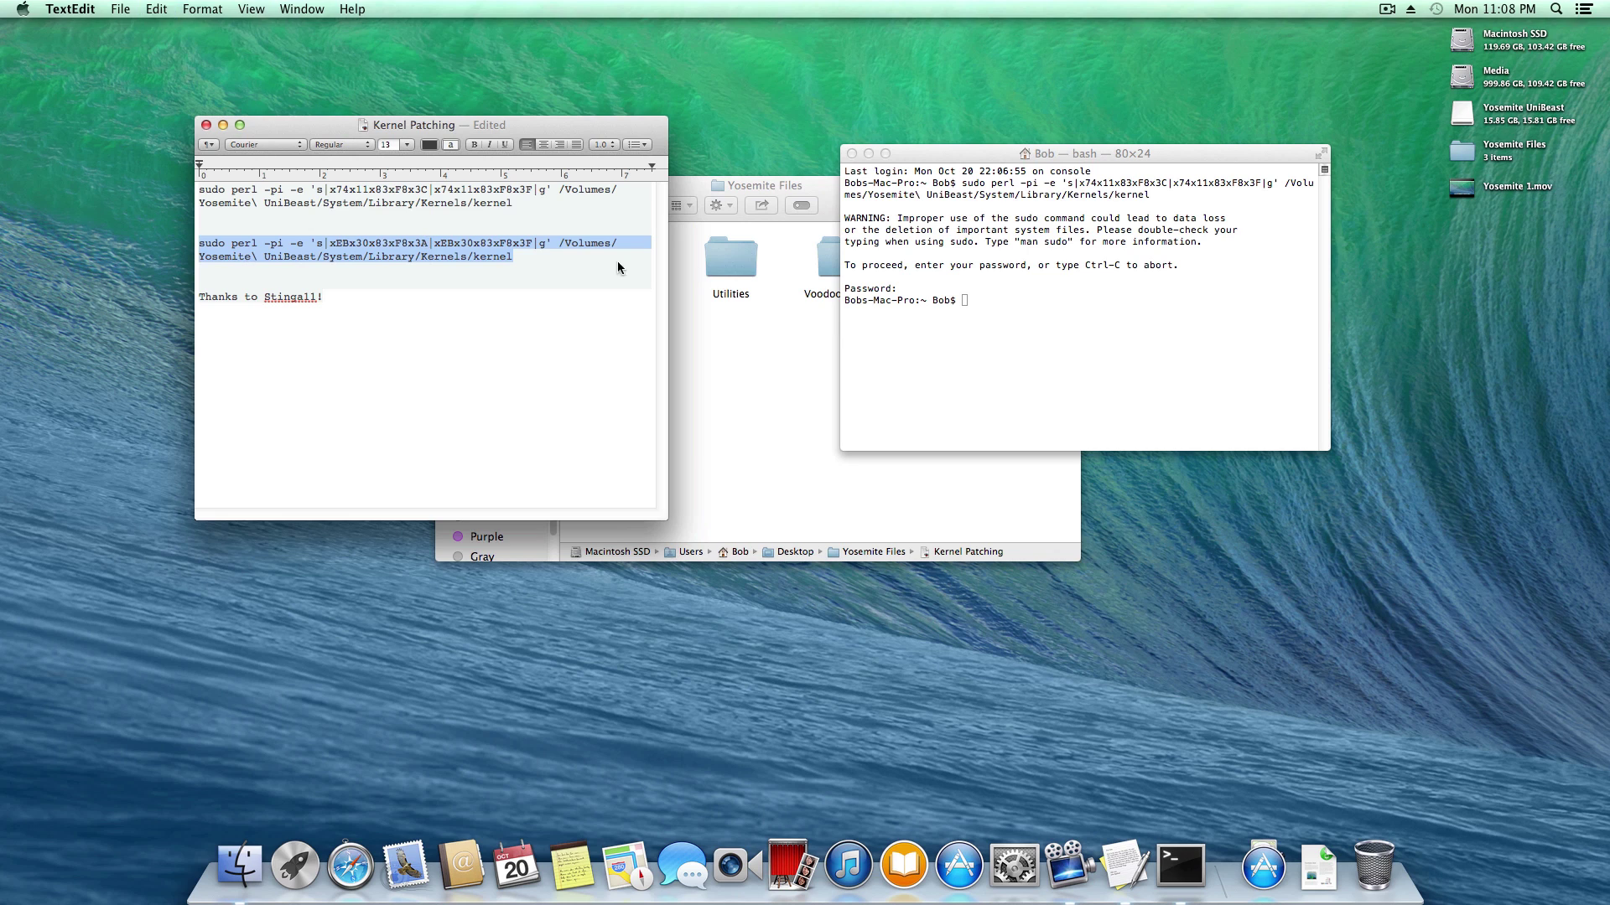
click(937, 338)
key(super+v)
key(Return)
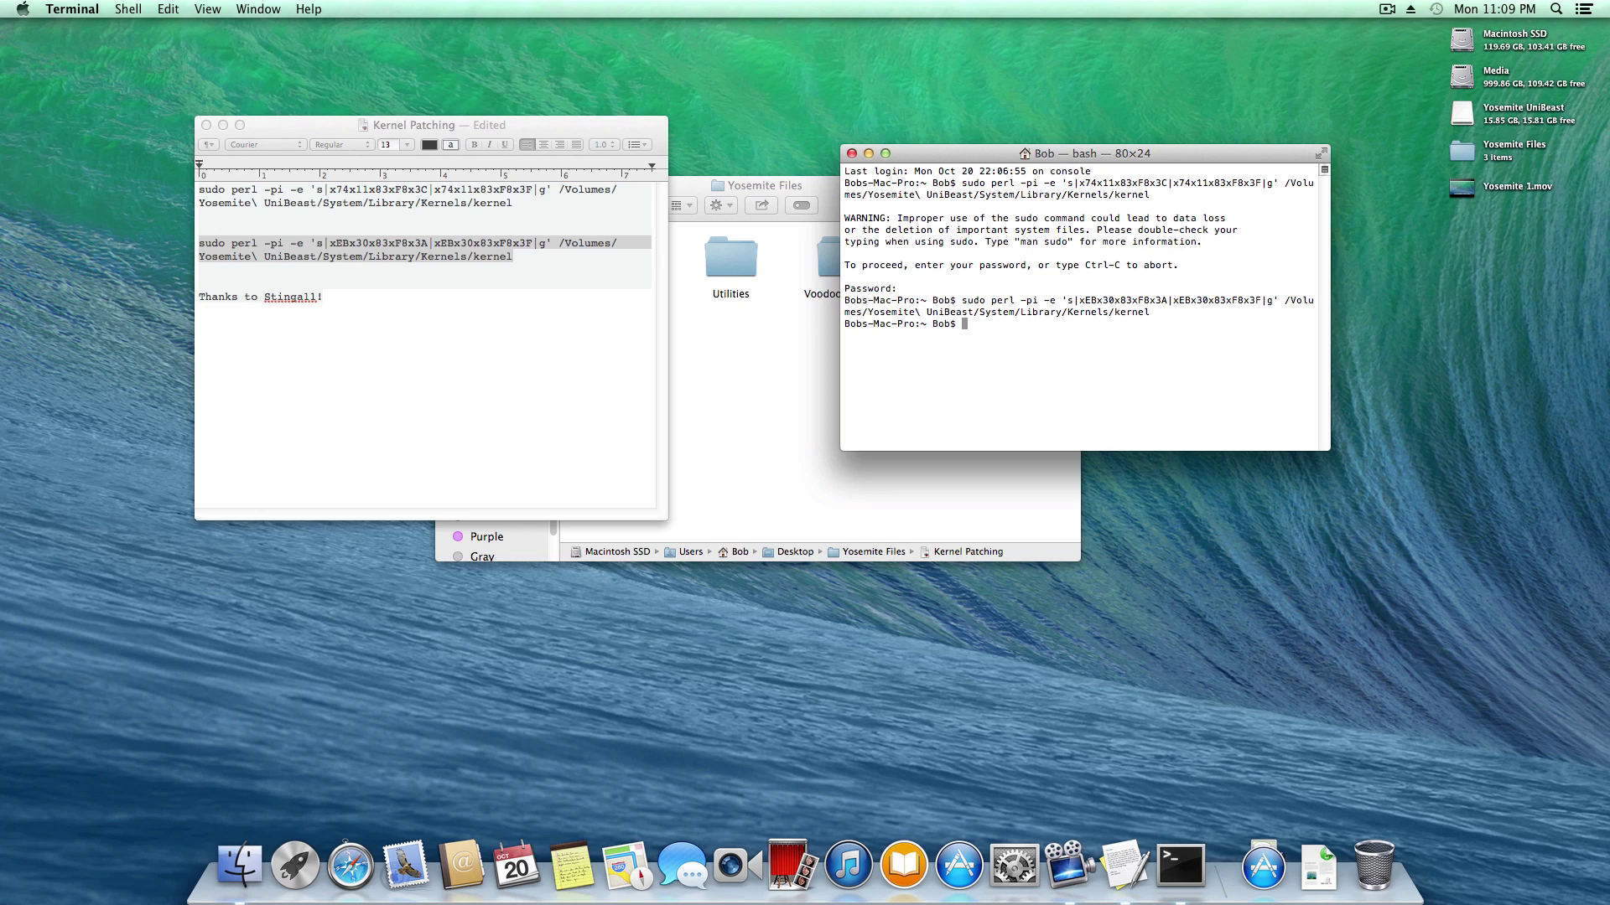
Exit the shell session and quit Terminal and TextEdit
text(exit)
key(Return)
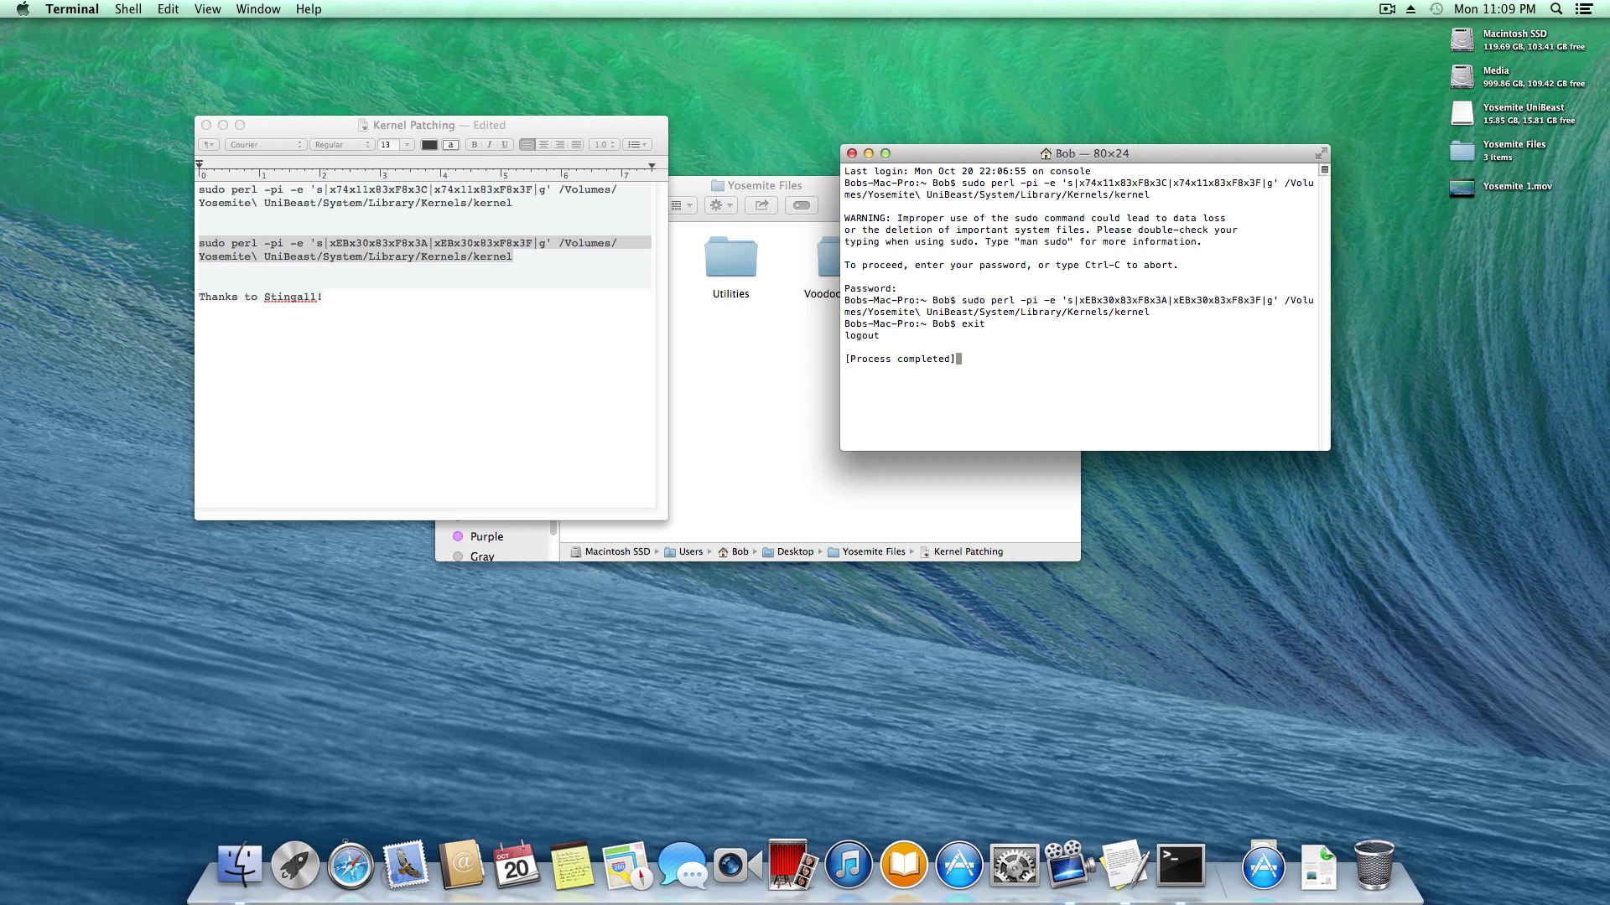
key(cmd+q)
key(cmd+q)
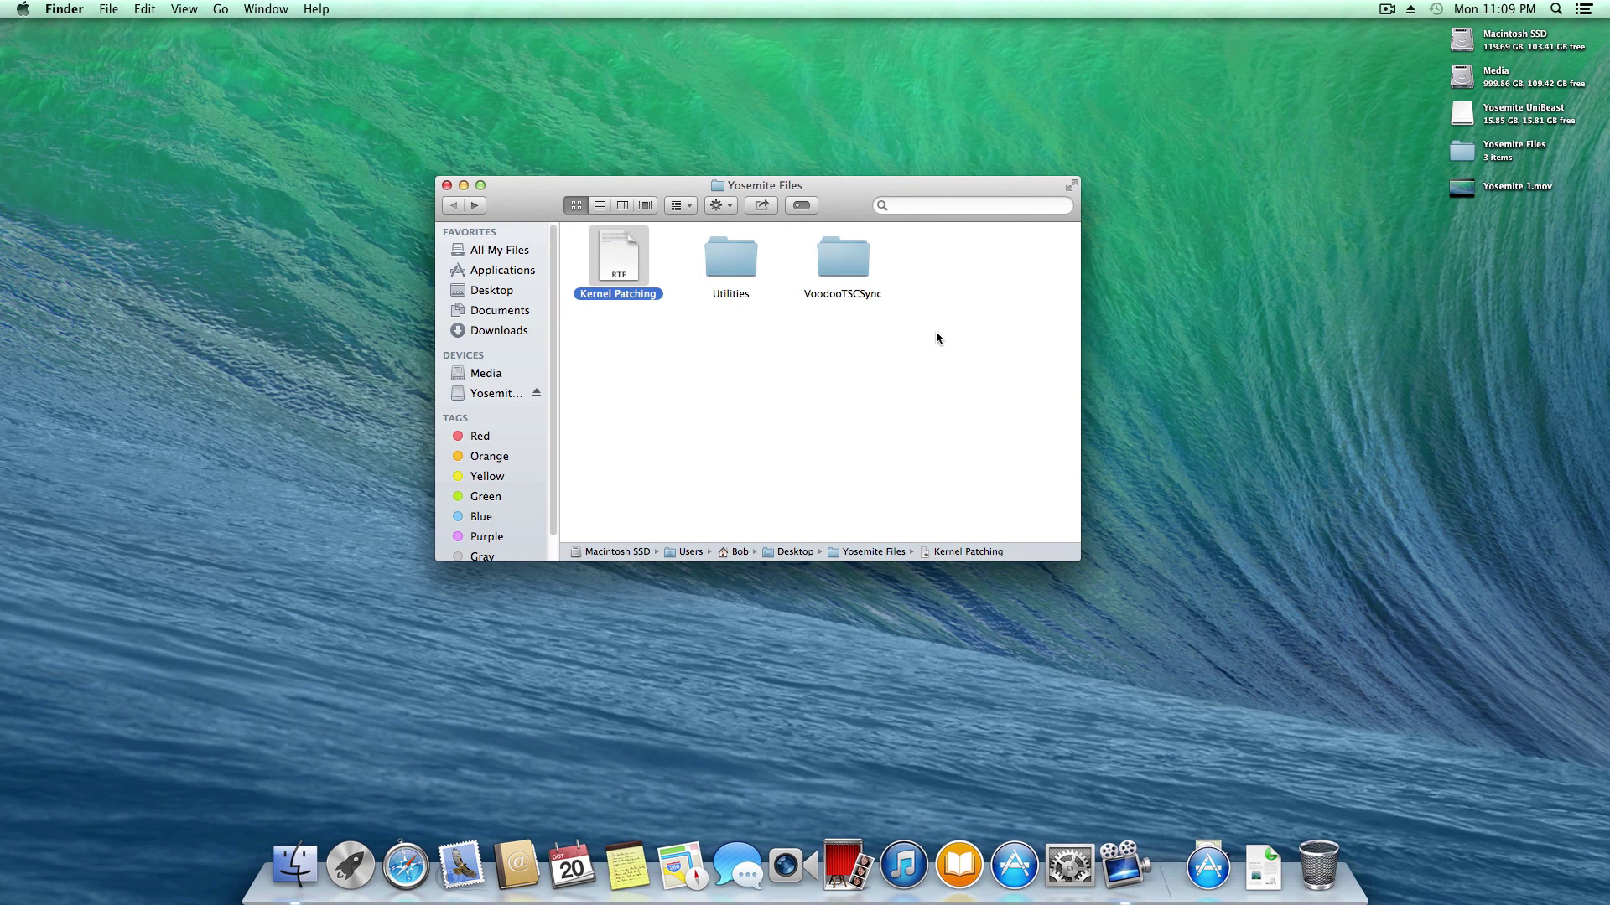
Select VoodooTSCSync.kext in its folder, then open the Yosemite UniBeast drive showing Install OS X Yosemite
double_click(844, 251)
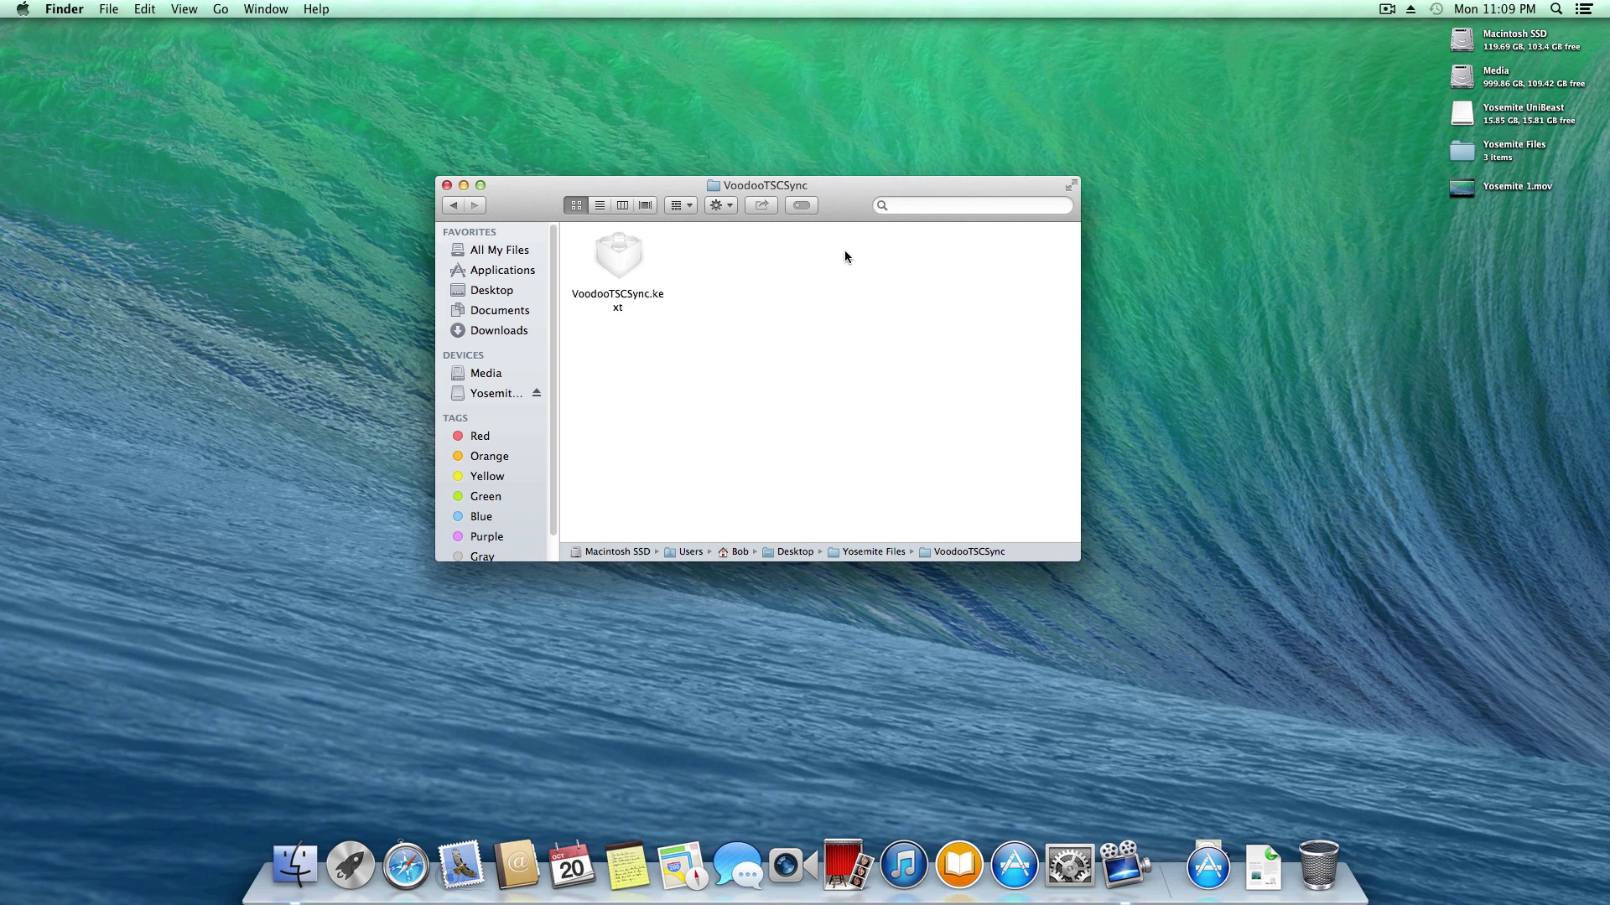
click(627, 267)
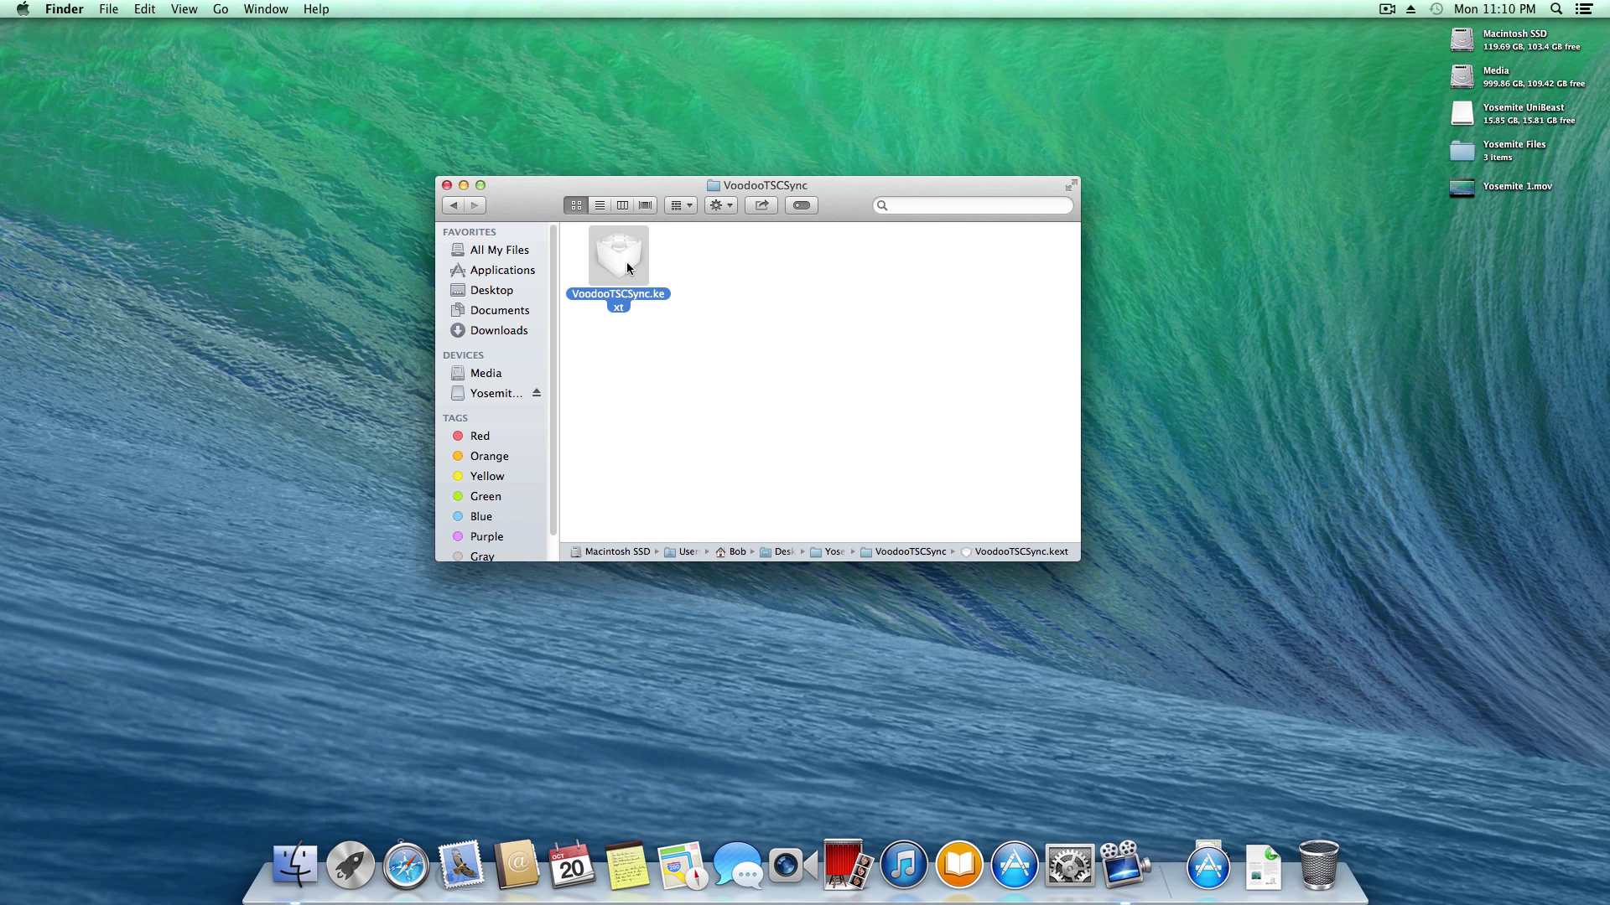
click(471, 394)
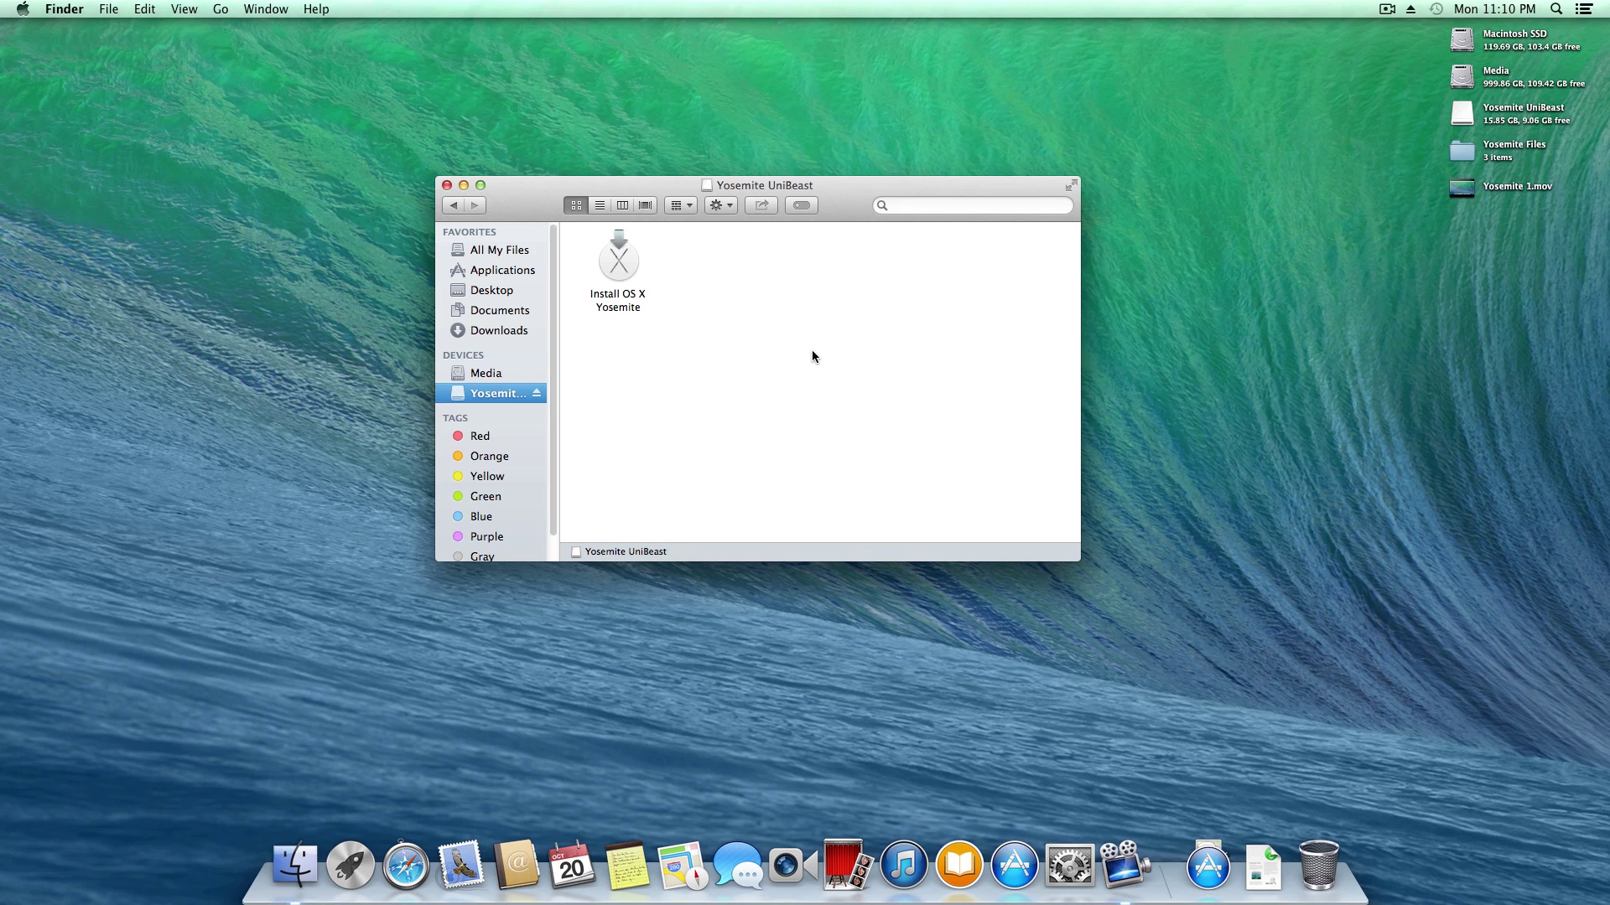
key(super+shift+g)
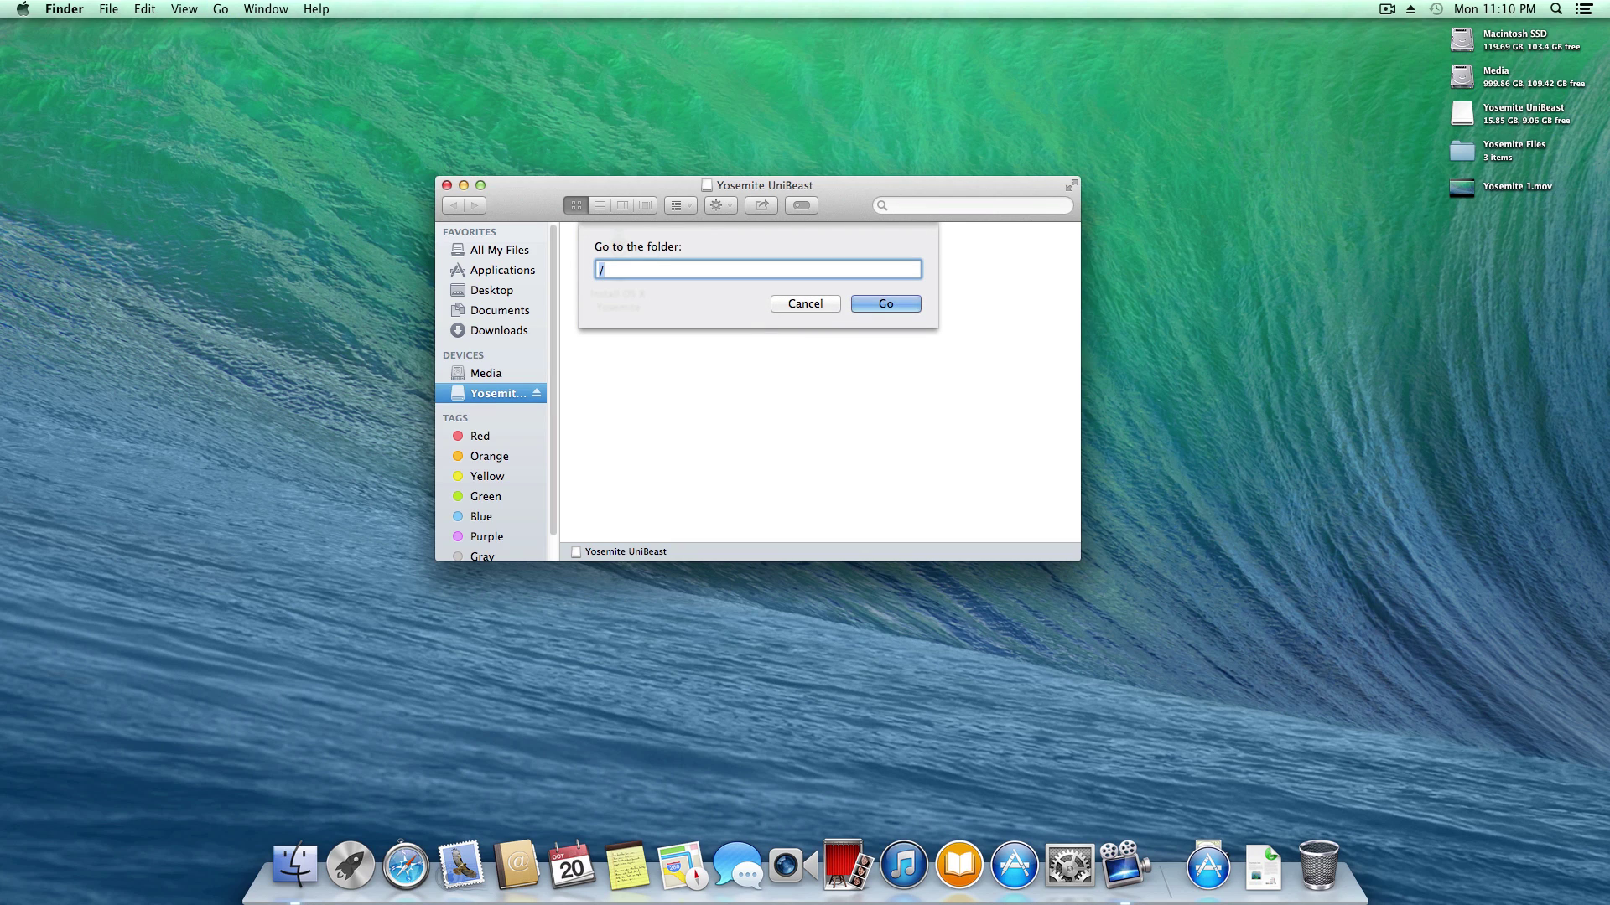
Go to /Volumes/Yosemite UniBeast/Extra/Extensions via the Go to the folder prompt
text(/Volumes/)
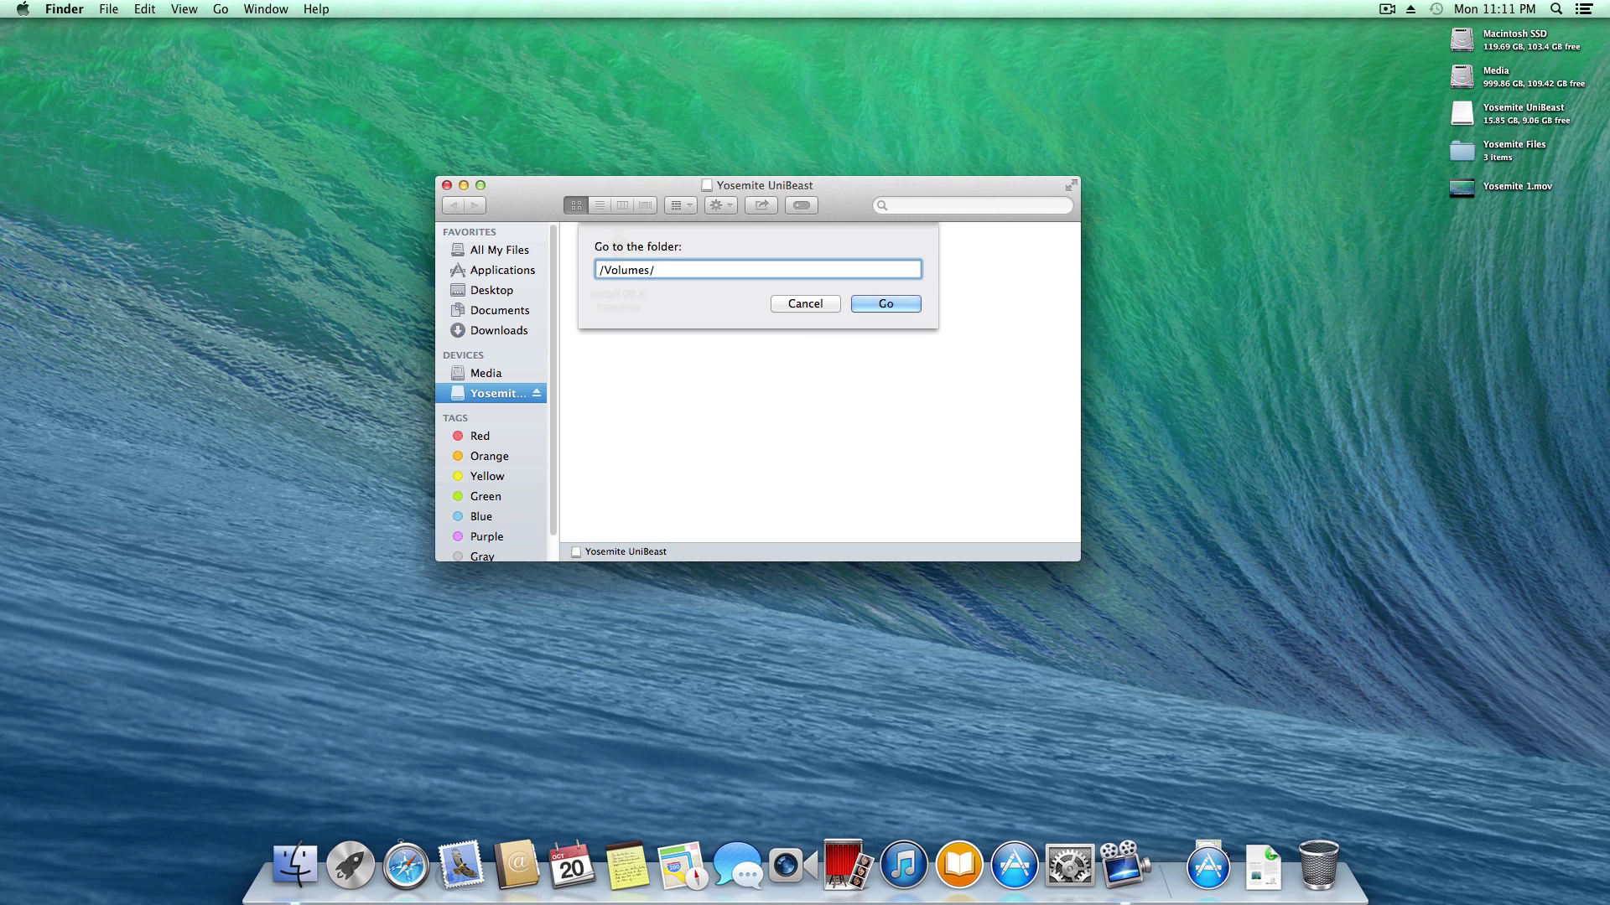
text(Yosemite UniBeast/Extra/Ext)
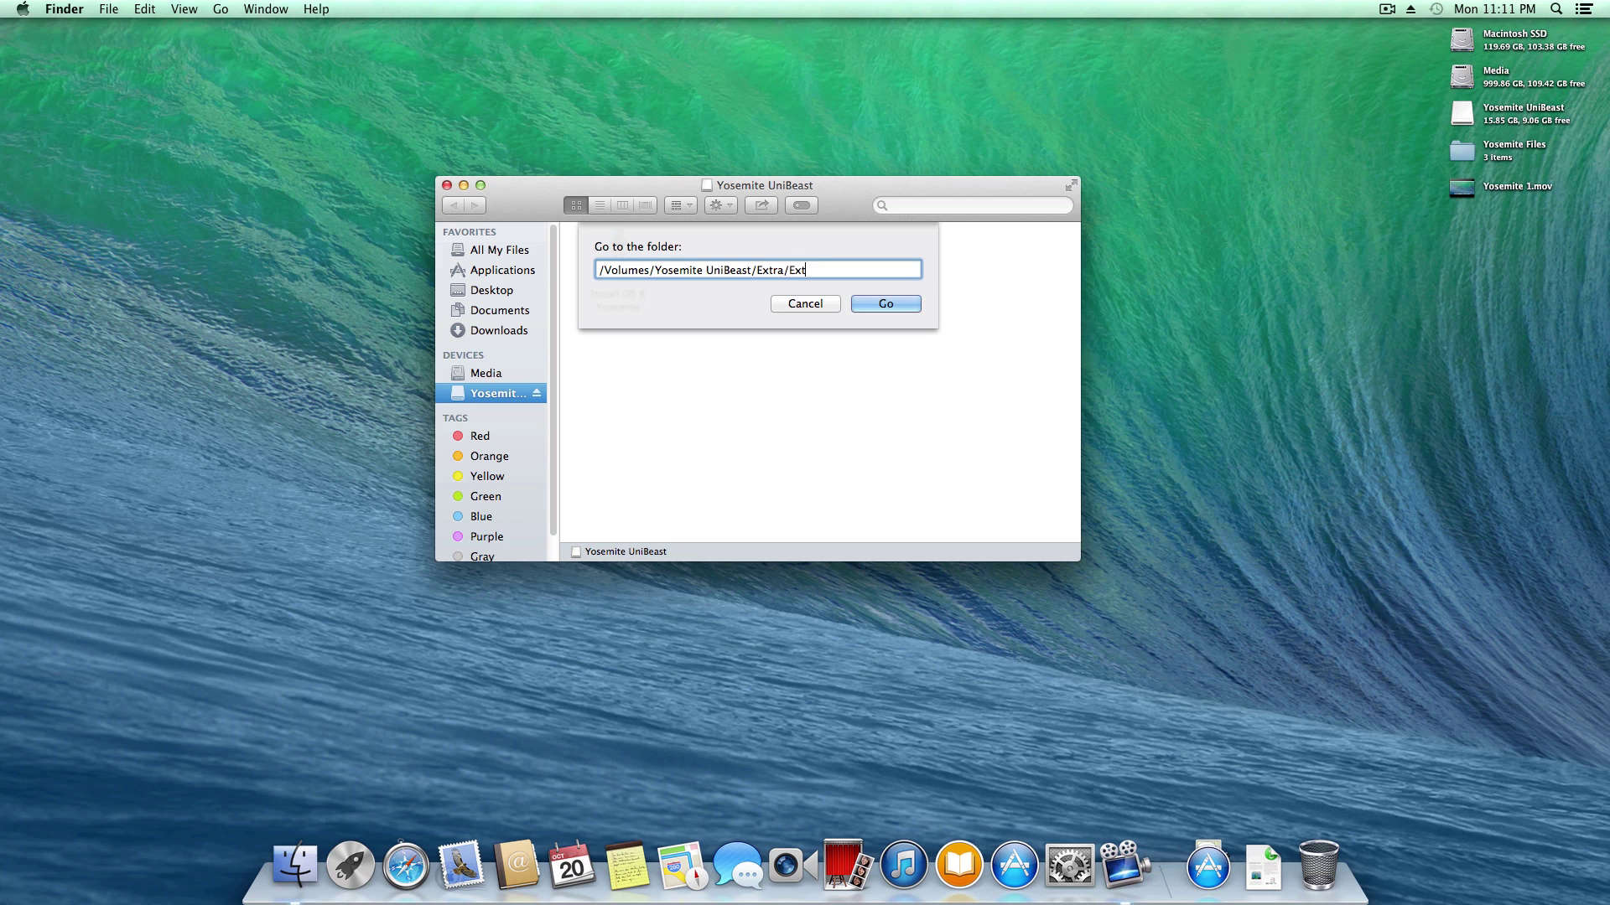
text(ensions)
key(Return)
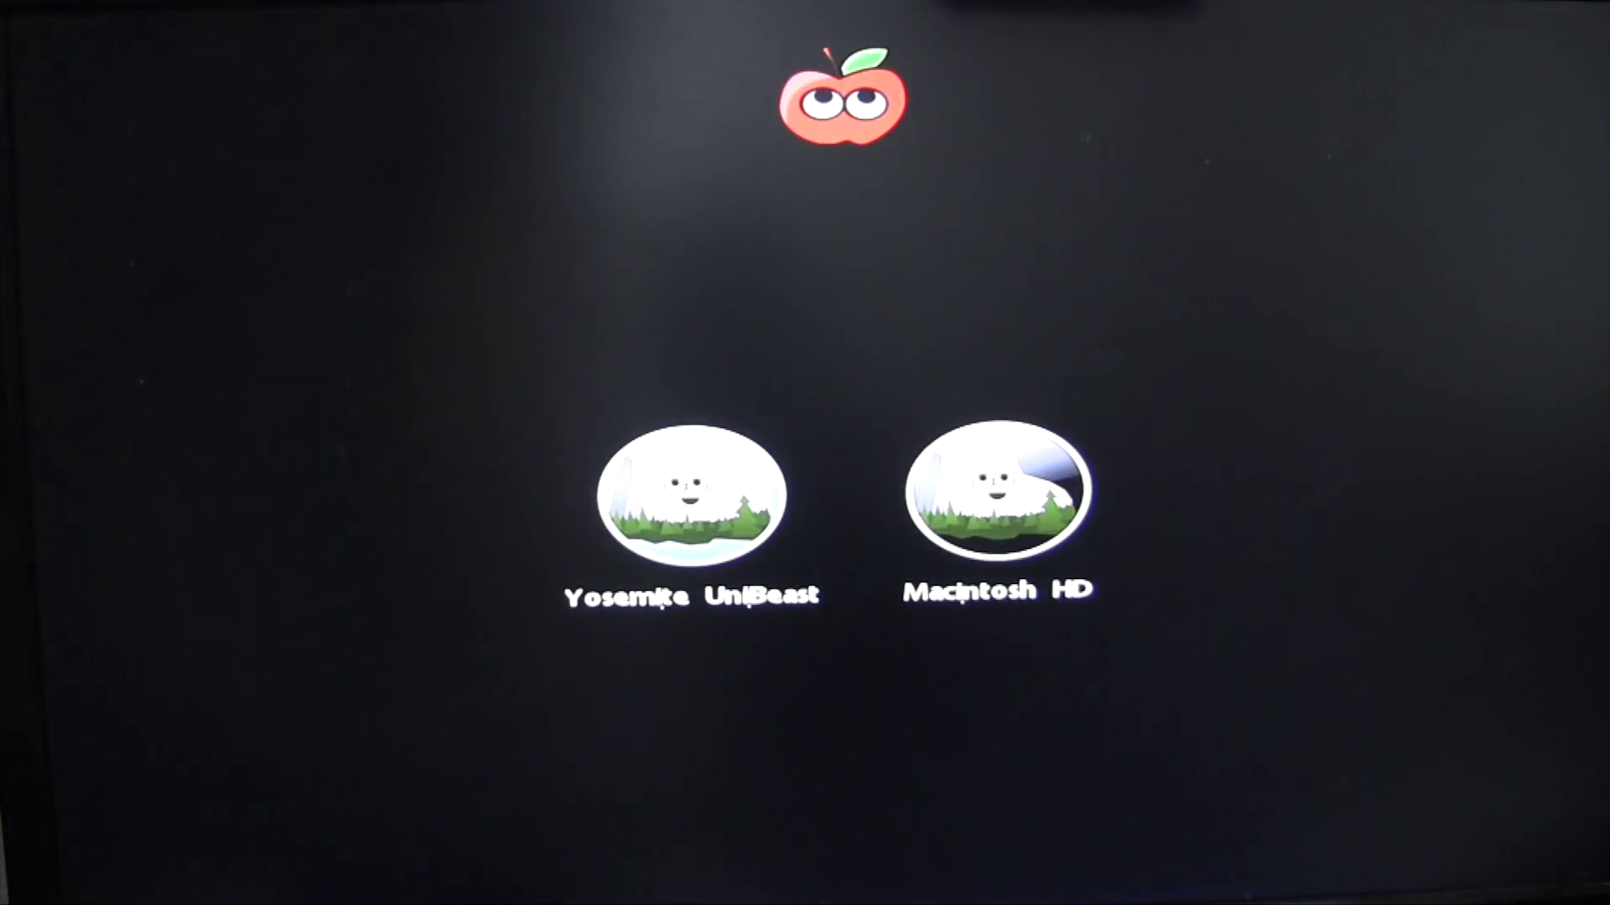
Enter the npci=0x2000 boot flag (typed as npc1=0x2000) at Chimera's boot: prompt
text(npc1)
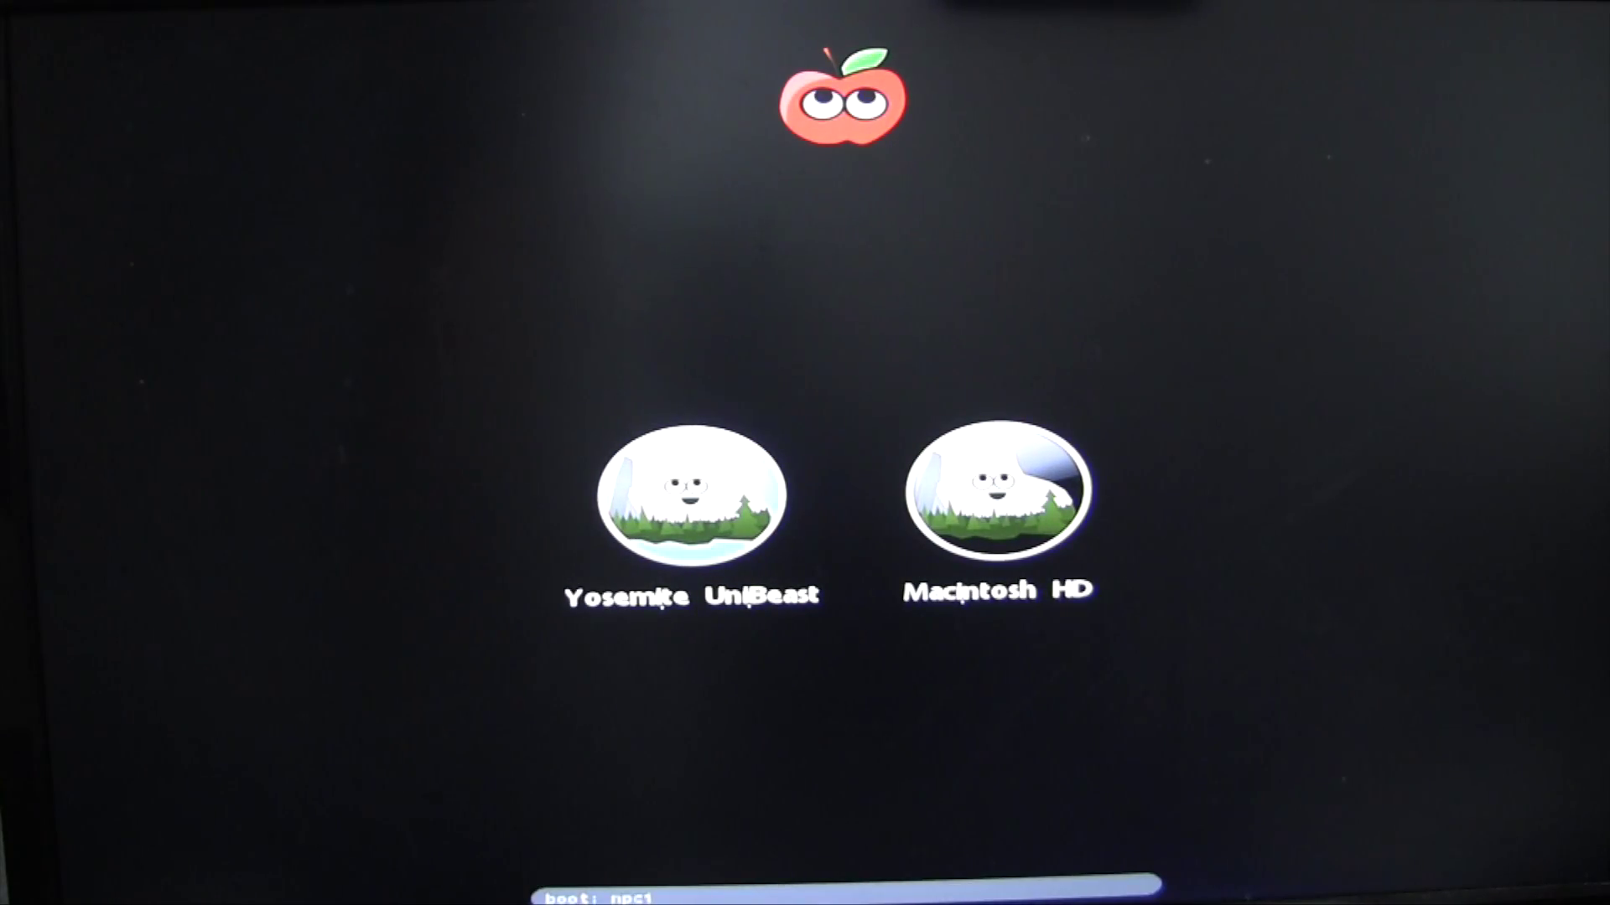
text(=0x2)
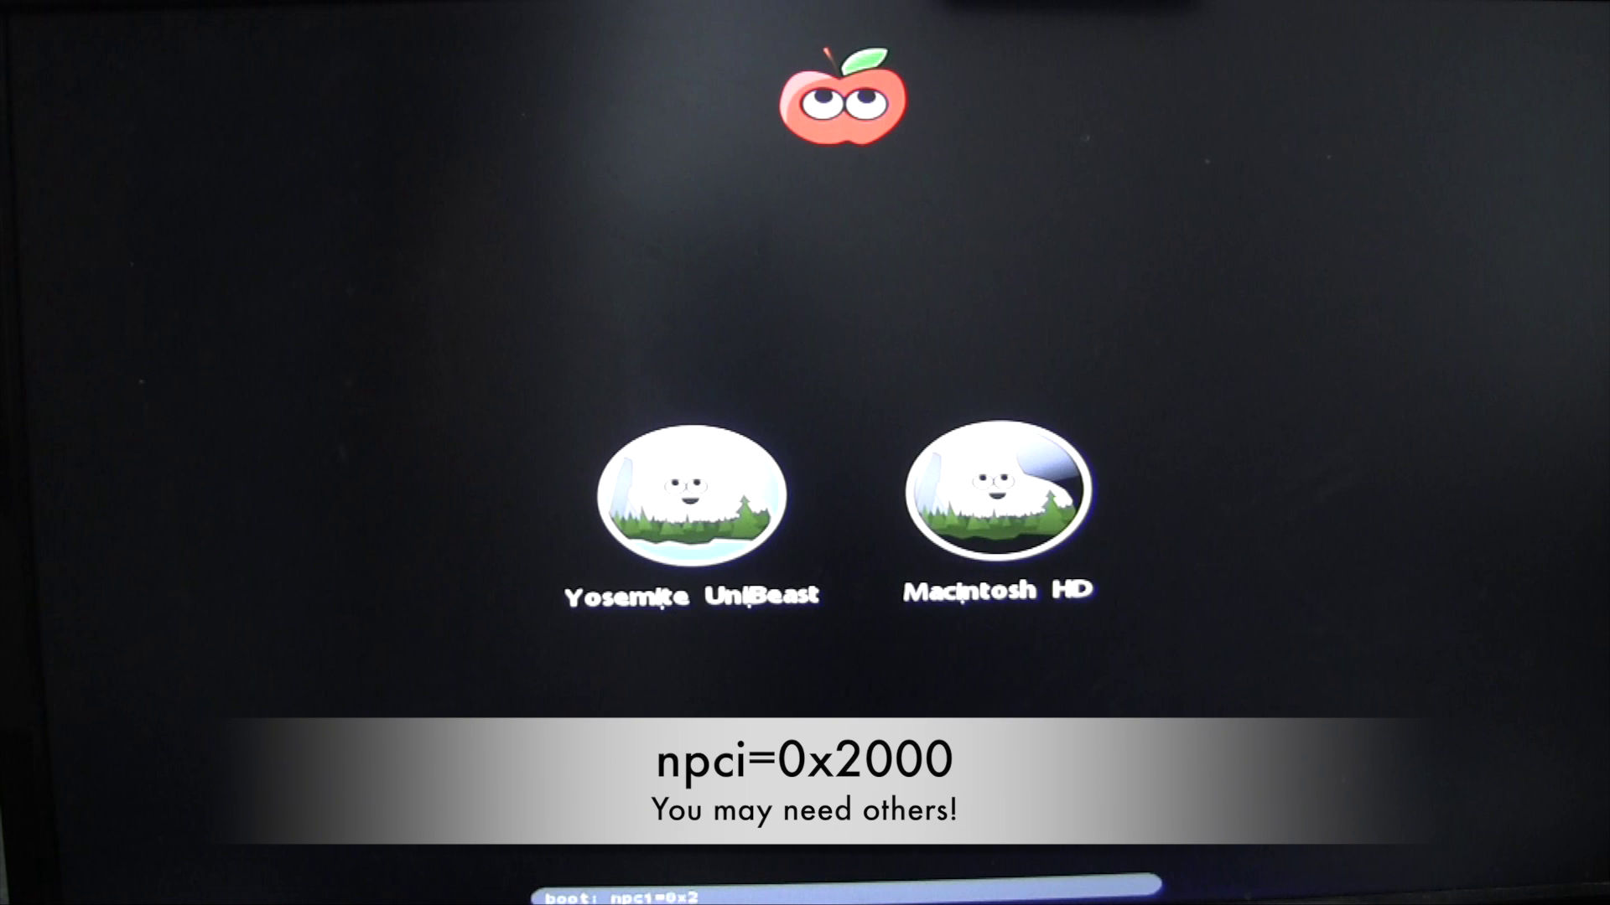
text(000)
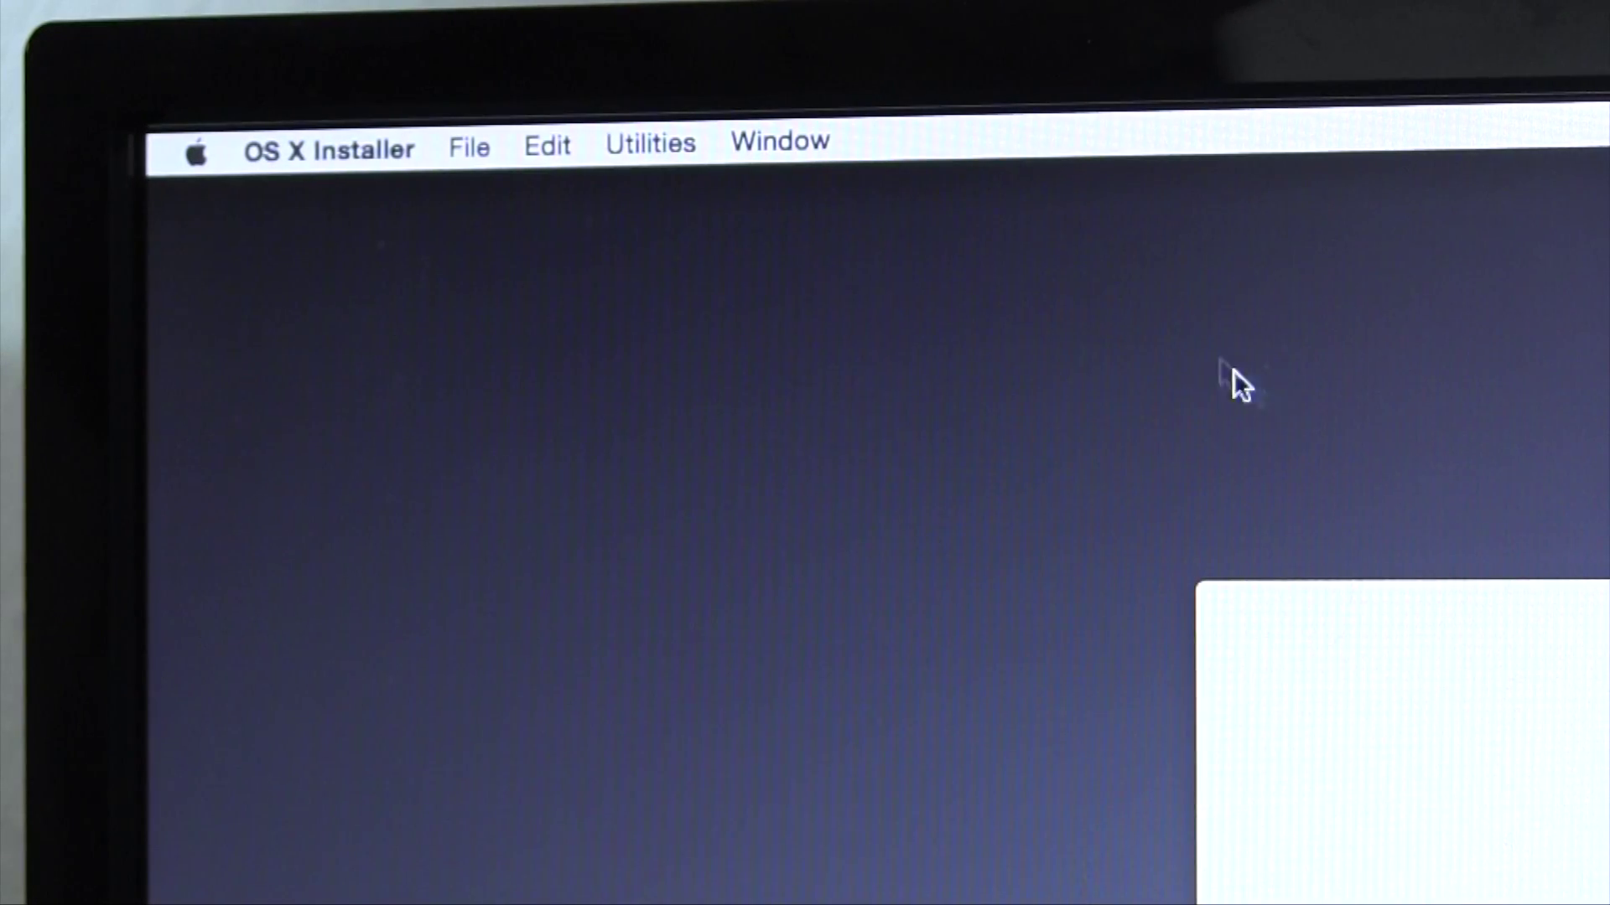
Partition the 2 TB WDC drive in Disk Utility as one GUID partition named Macintosh HD
click(700, 150)
click(731, 272)
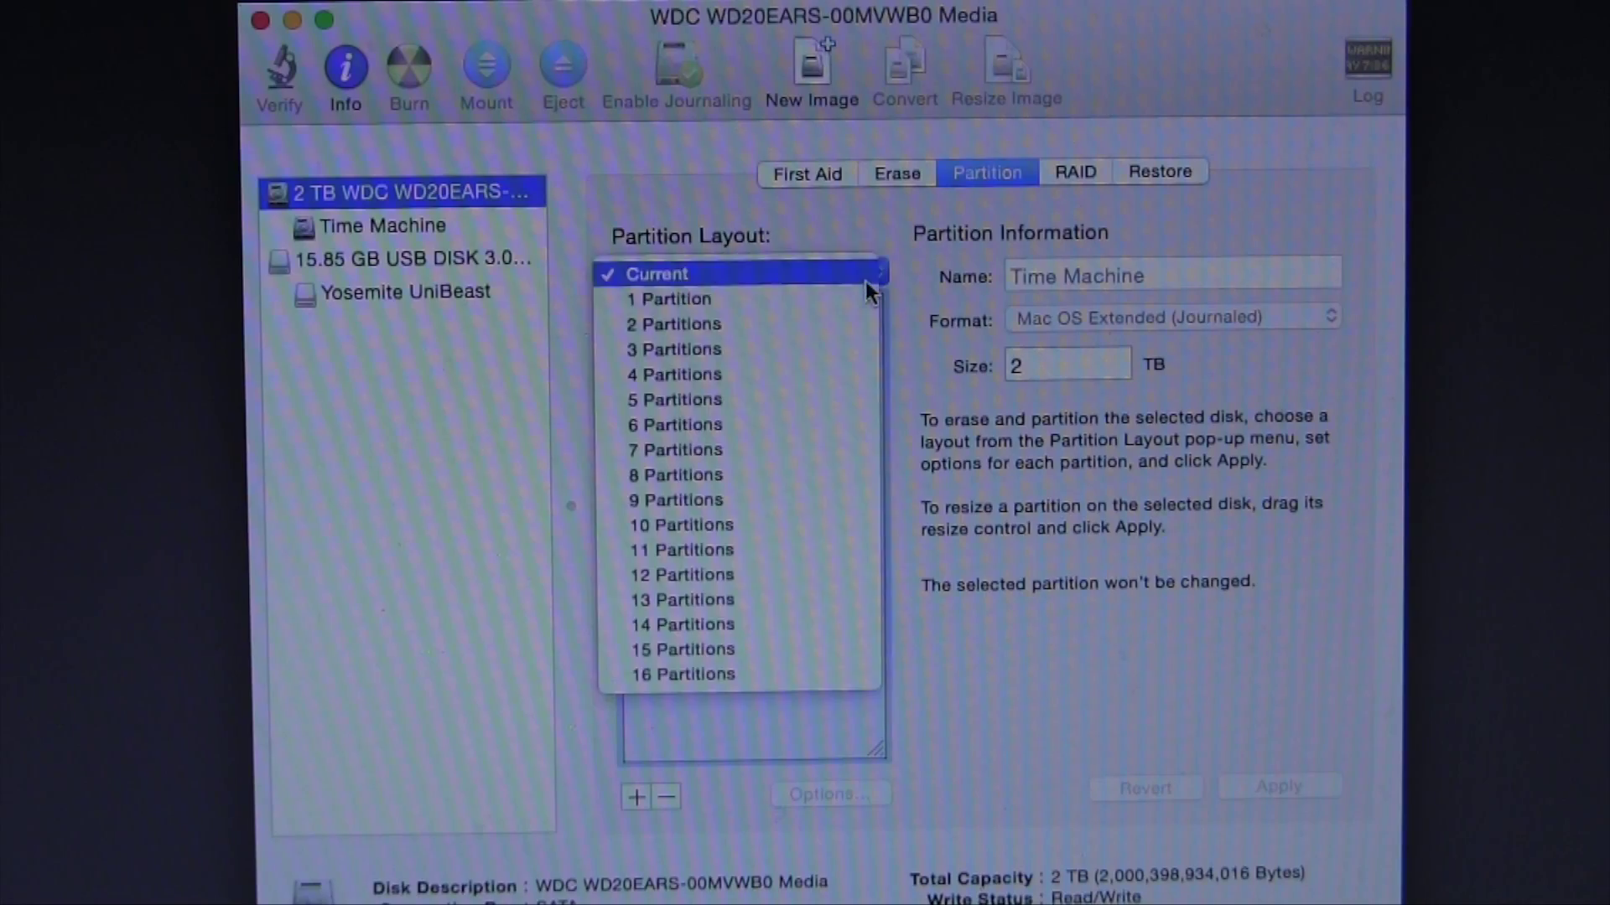
click(839, 300)
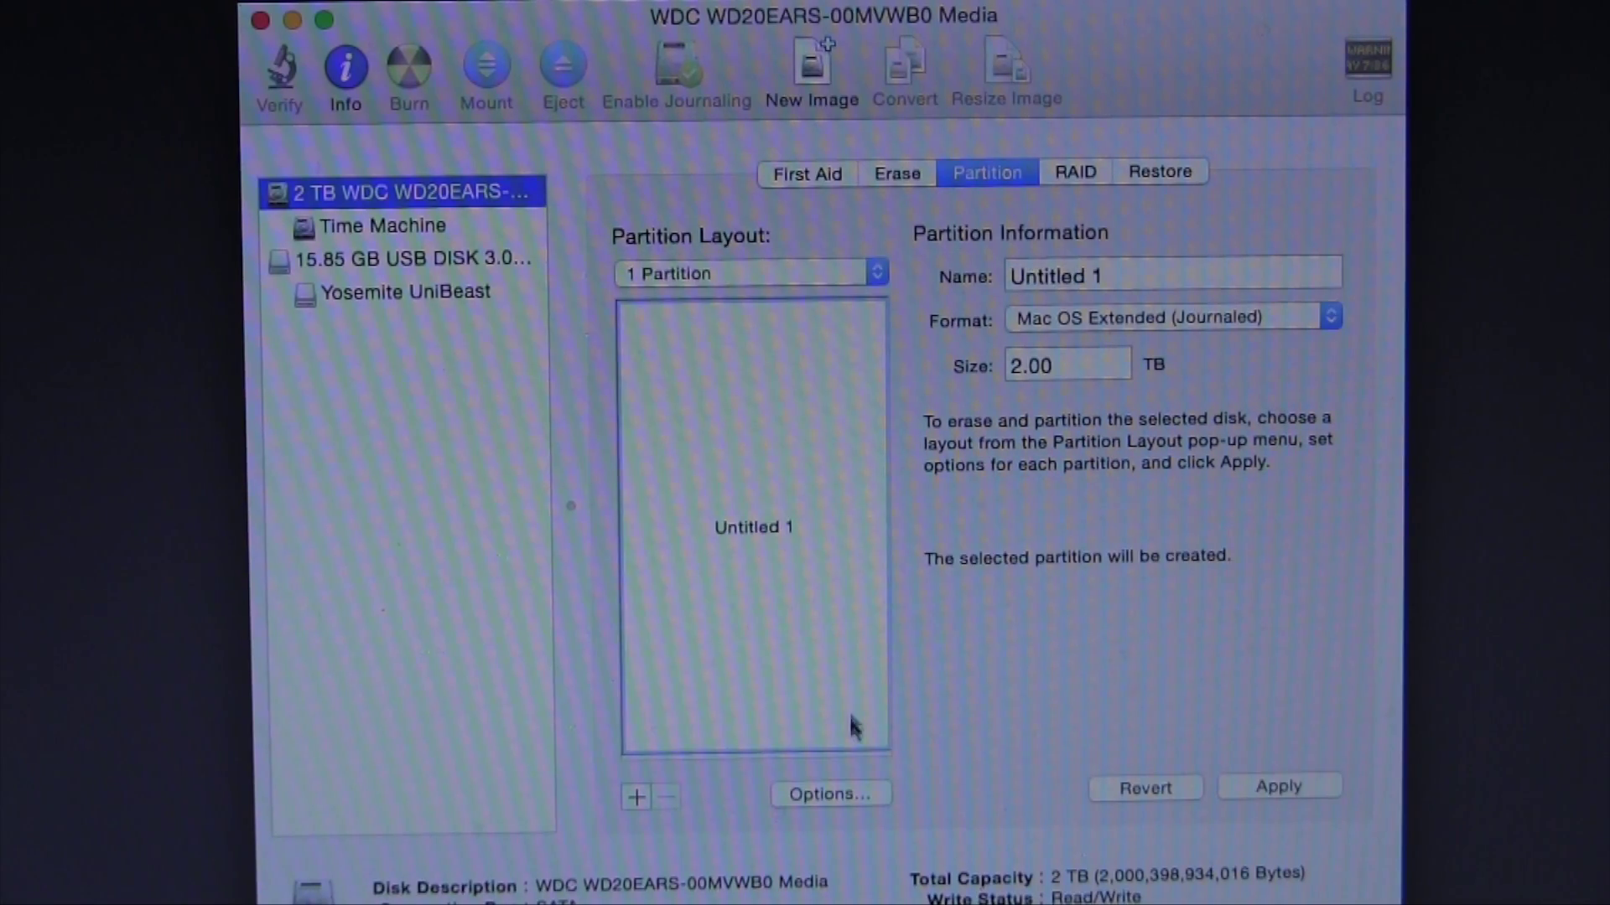
click(844, 796)
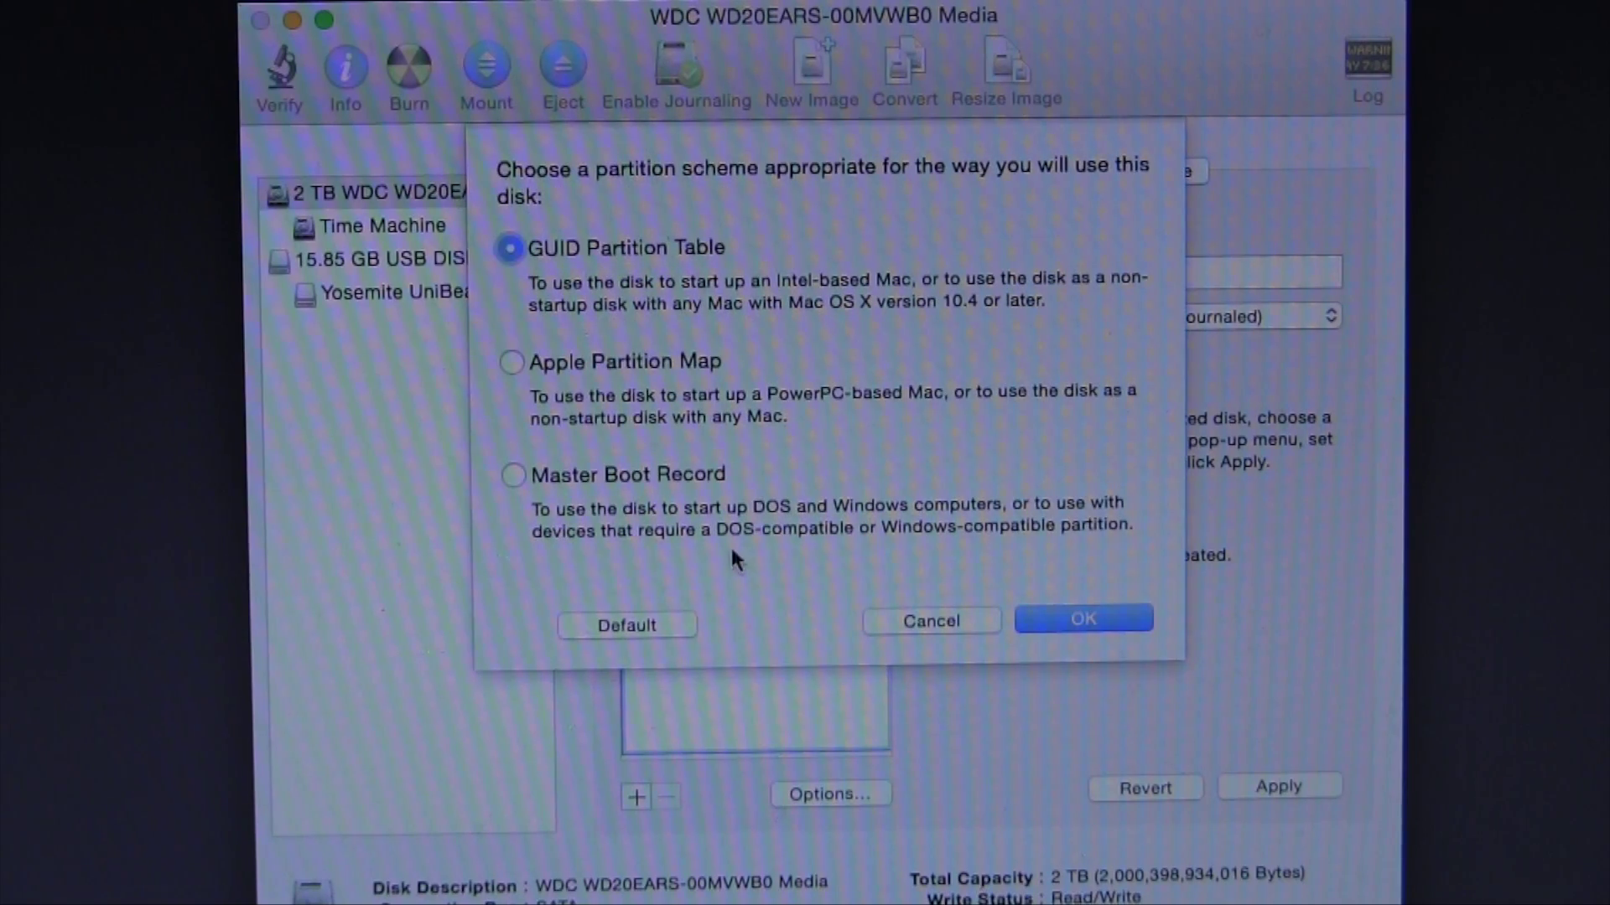
key(Return)
text(Macintosh HD)
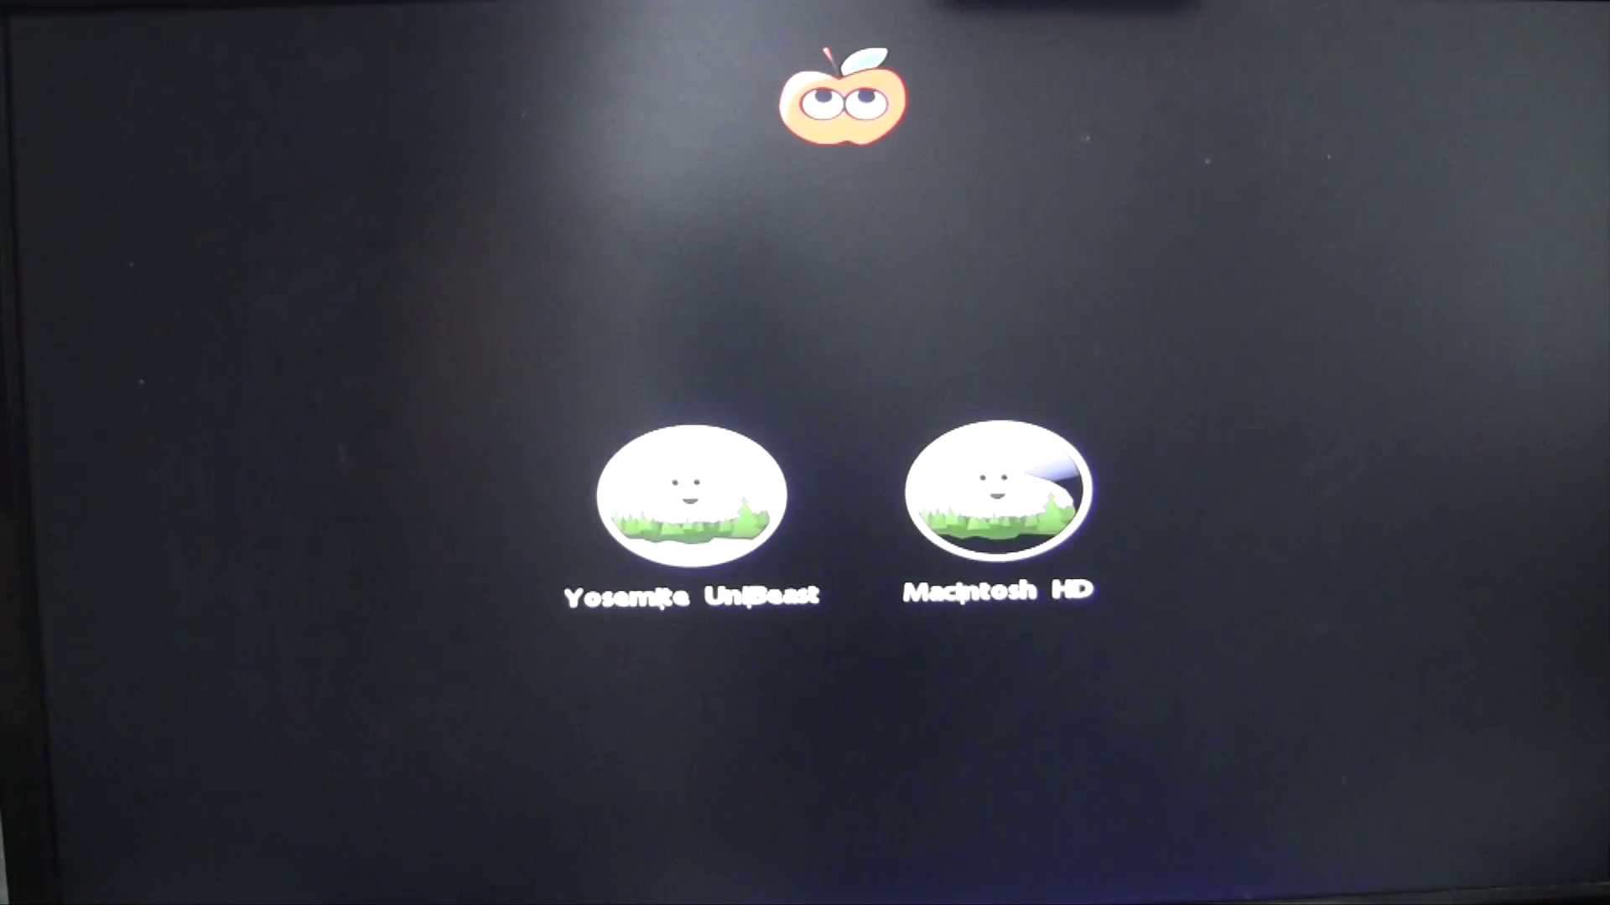
Boot into the OS X installer's language screen and open the Utilities menu to reach Terminal
key(Return)
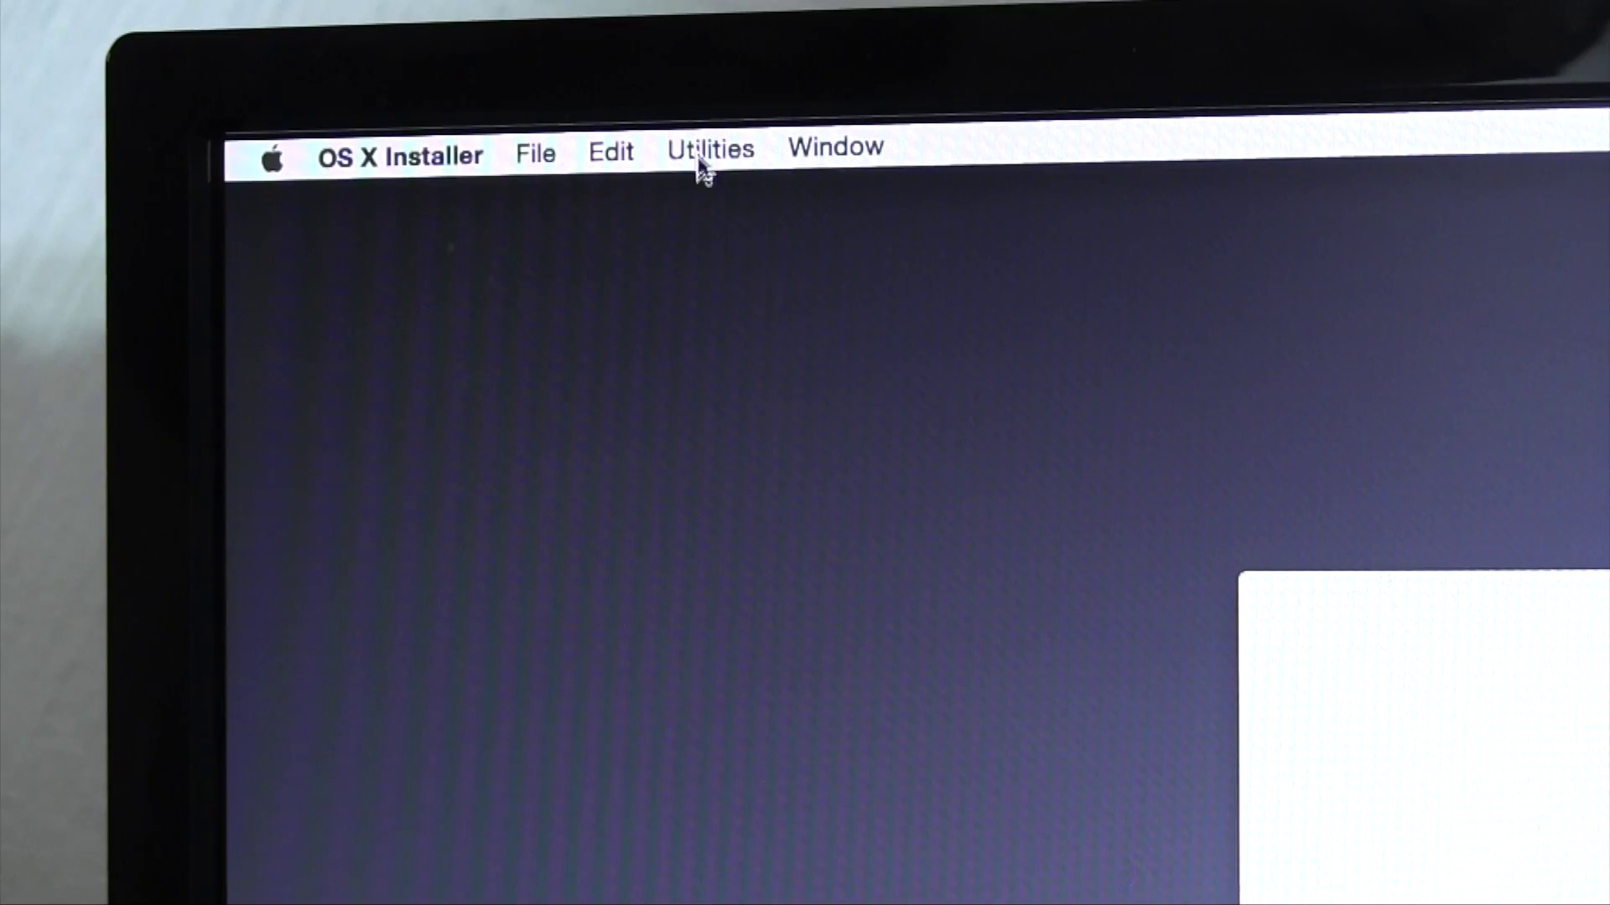
click(708, 148)
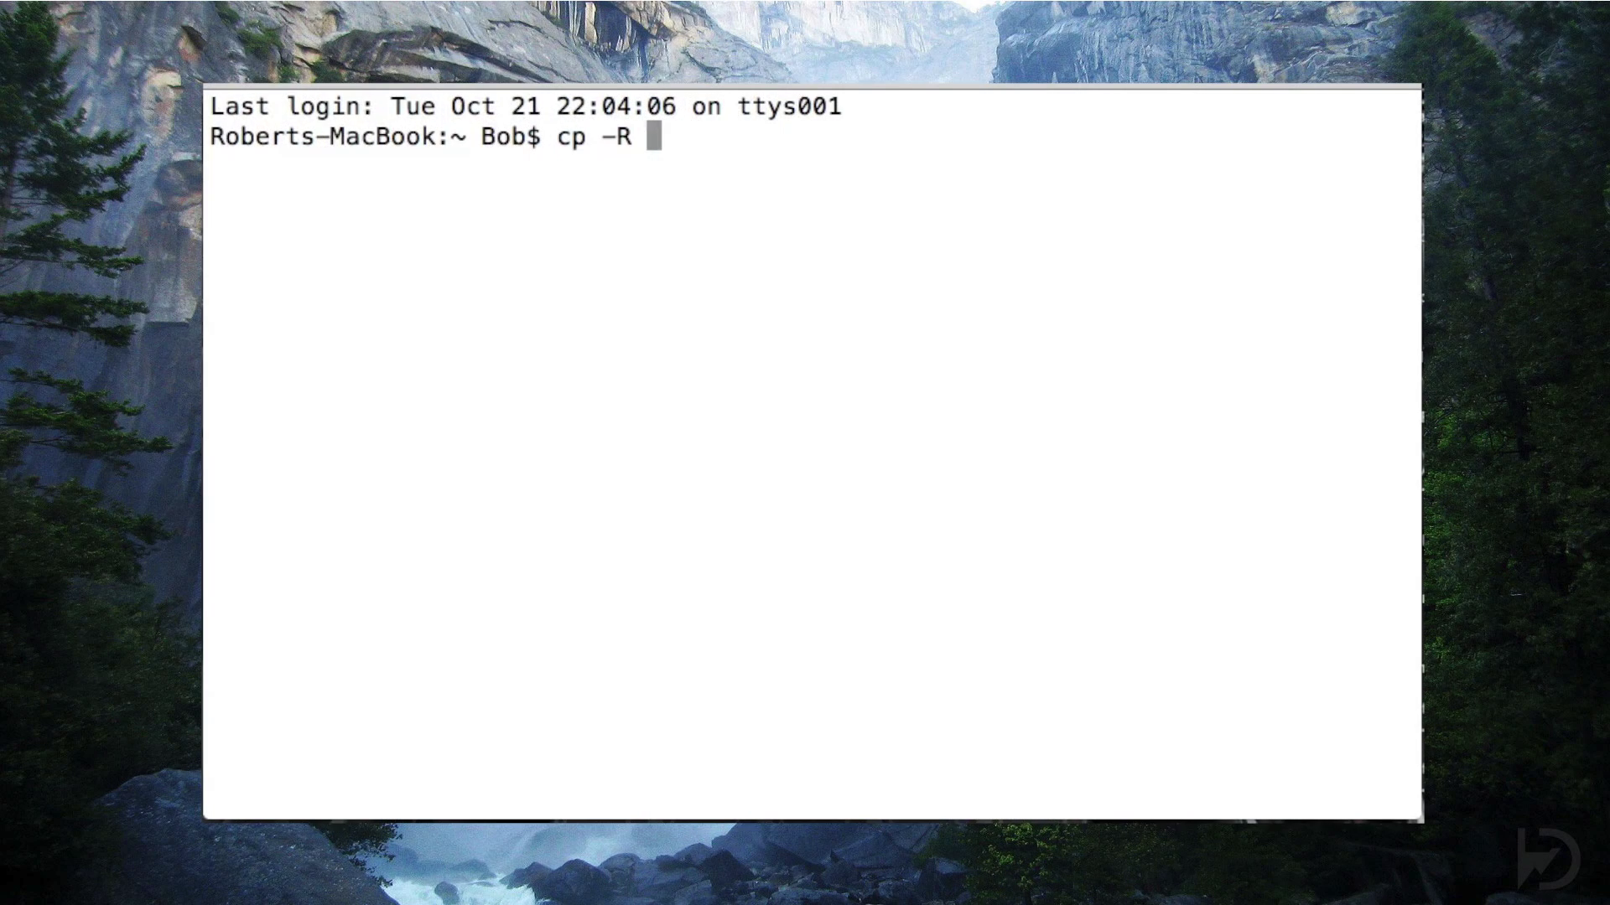
Enter the cp -R command copying the USB's System/Library/Kernels/kernel to the Yosemite drive's Kernels folder
text(/Volumes/USBNameHere/S)
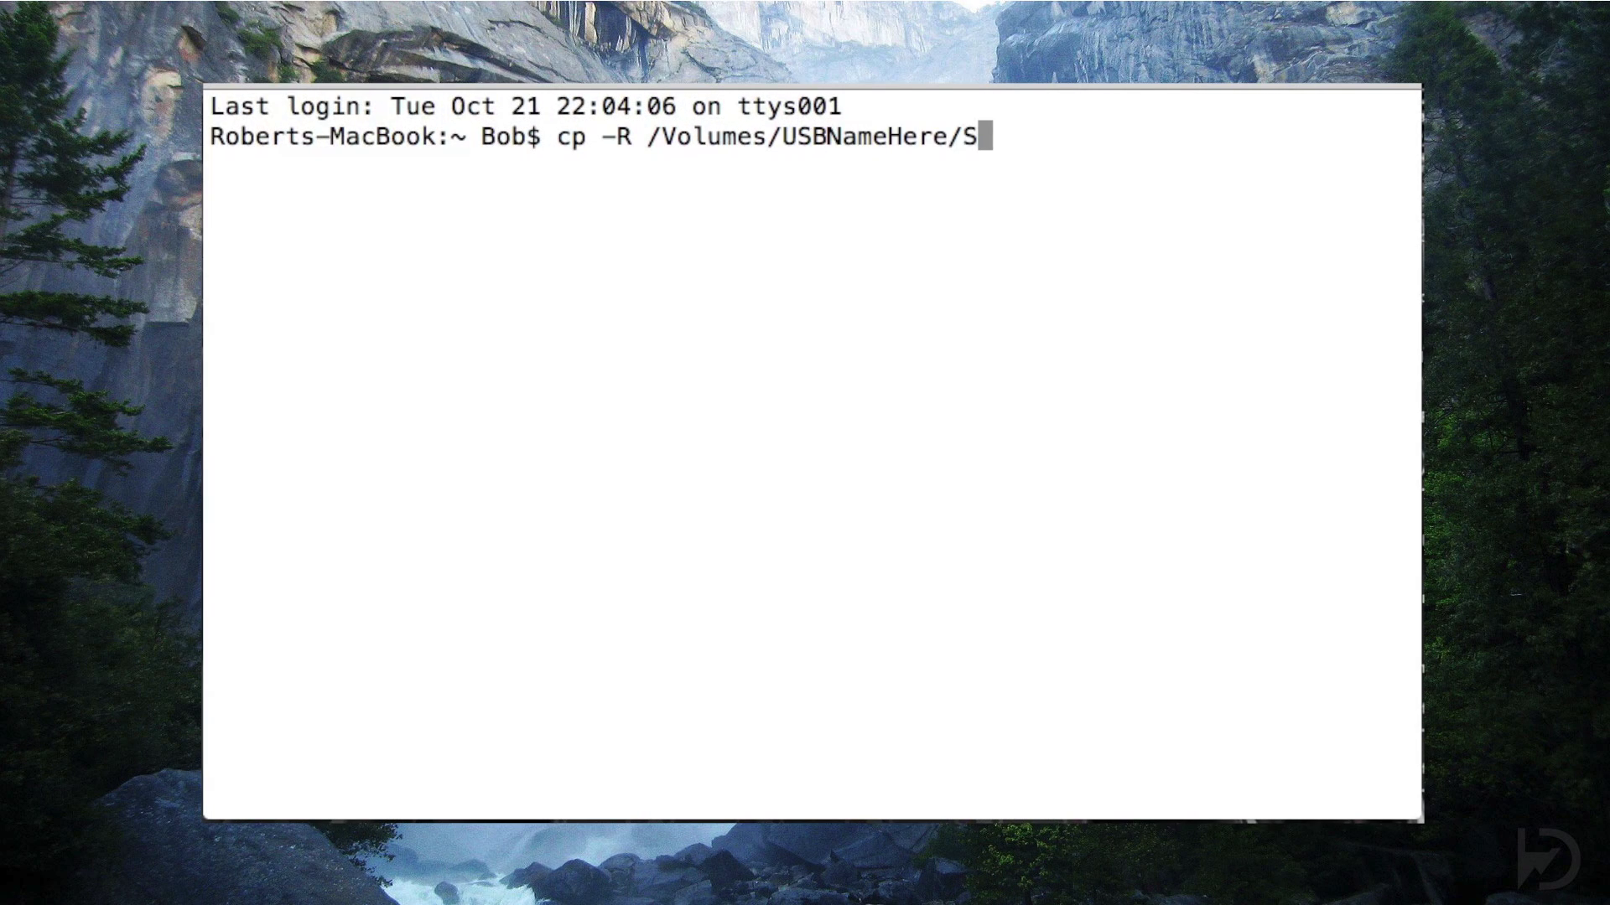
text(ystem/Library/Kernels/ke)
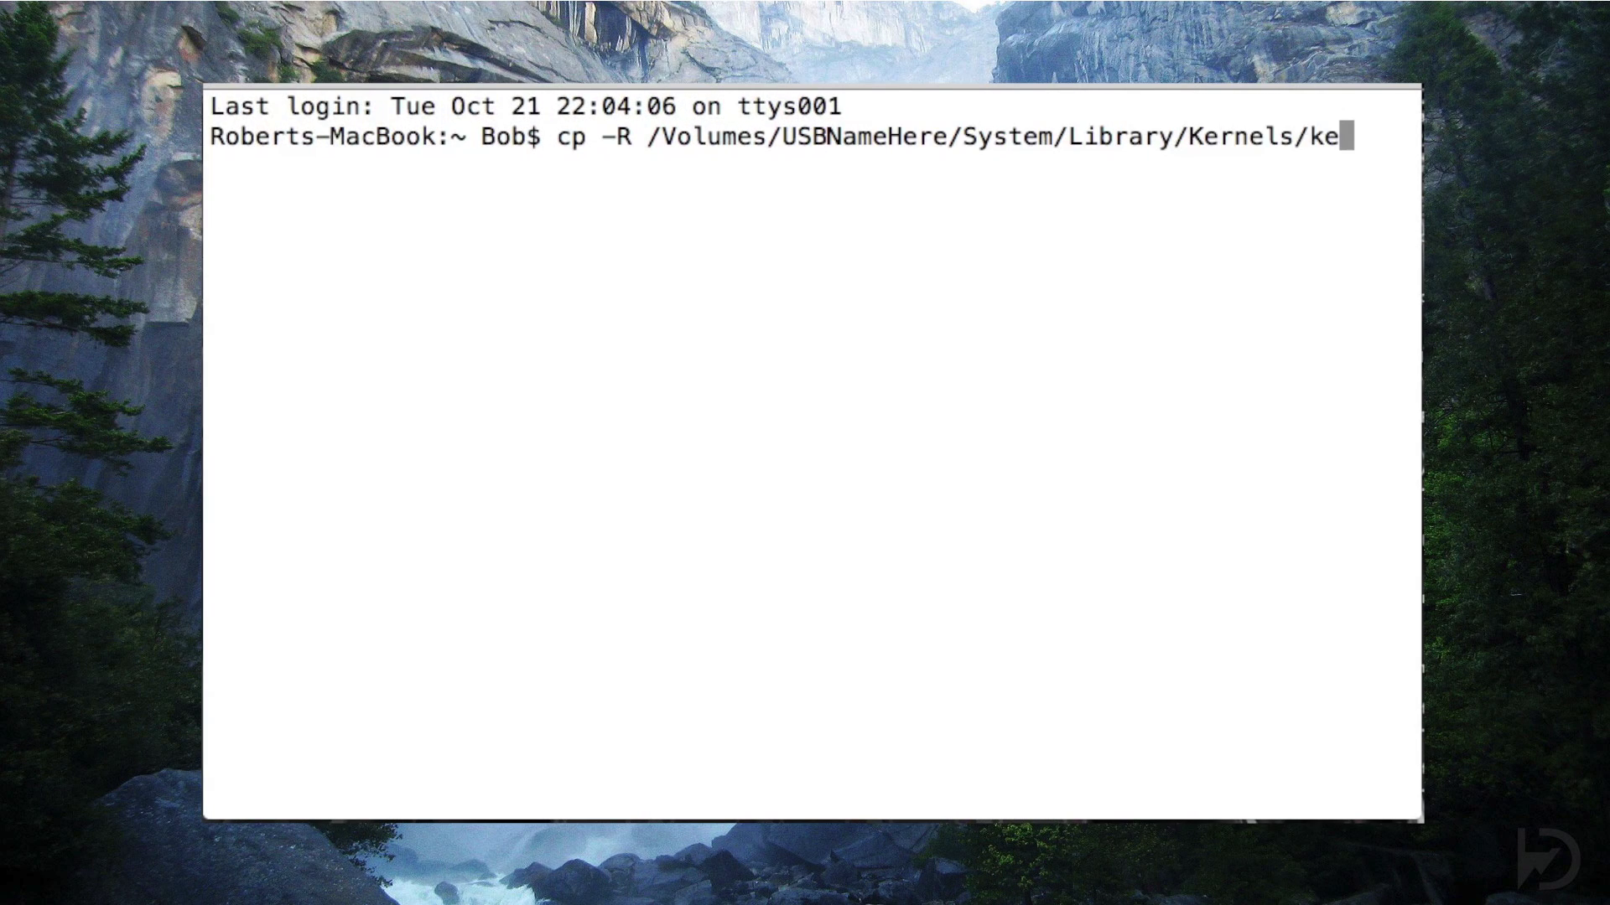
text(rnel /Volumes/YosemiteDri)
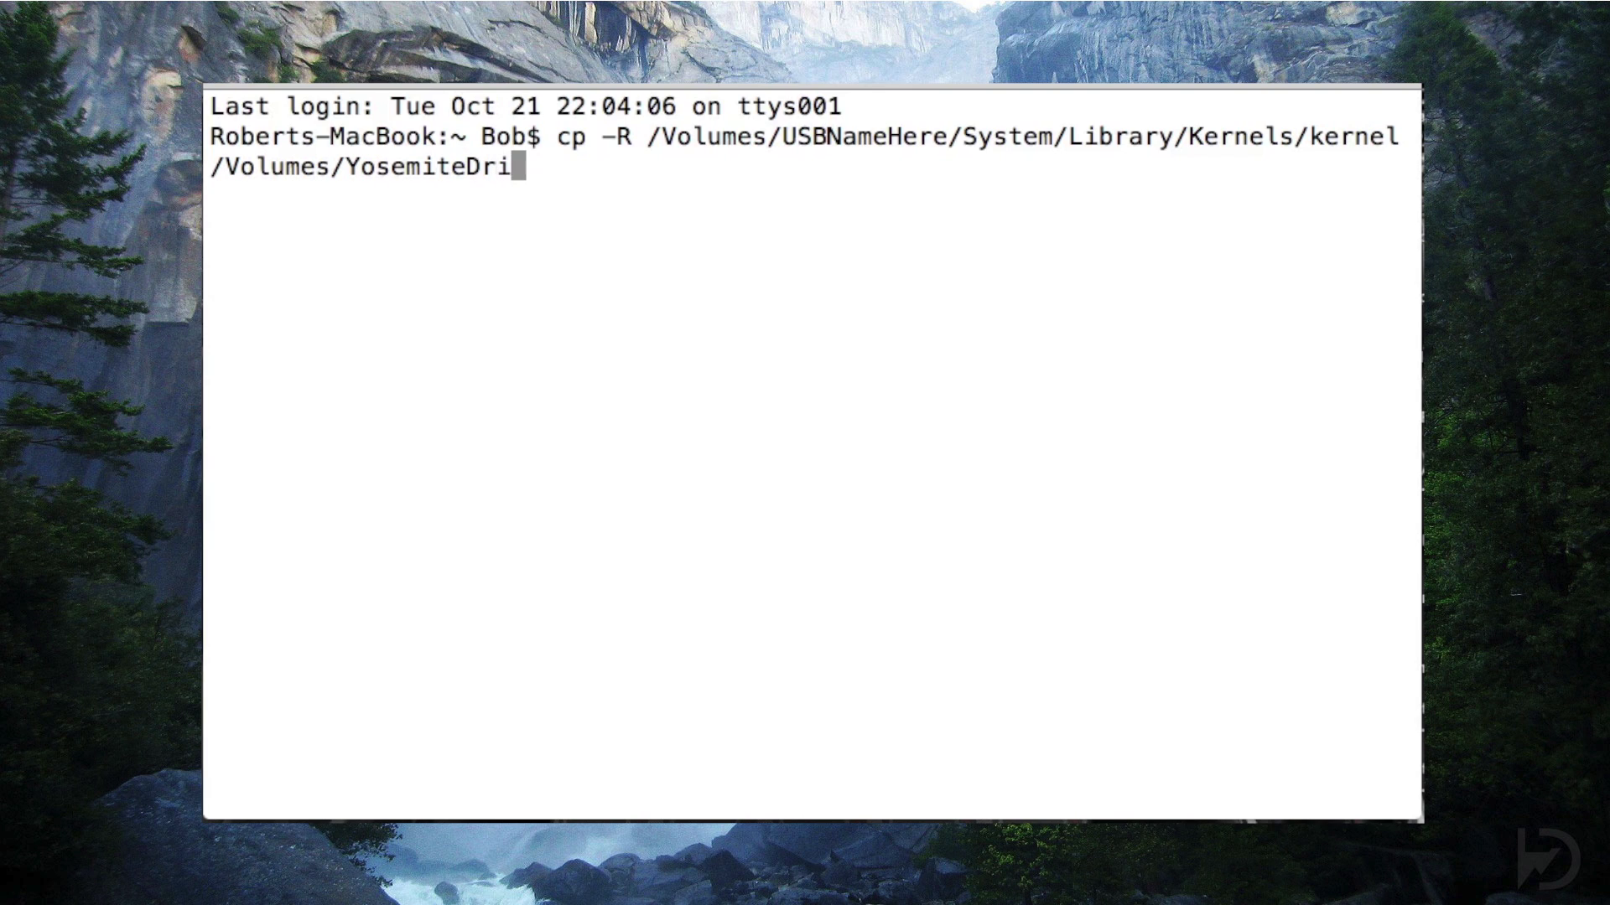
text(veNameHere/System/Library/Kernels)
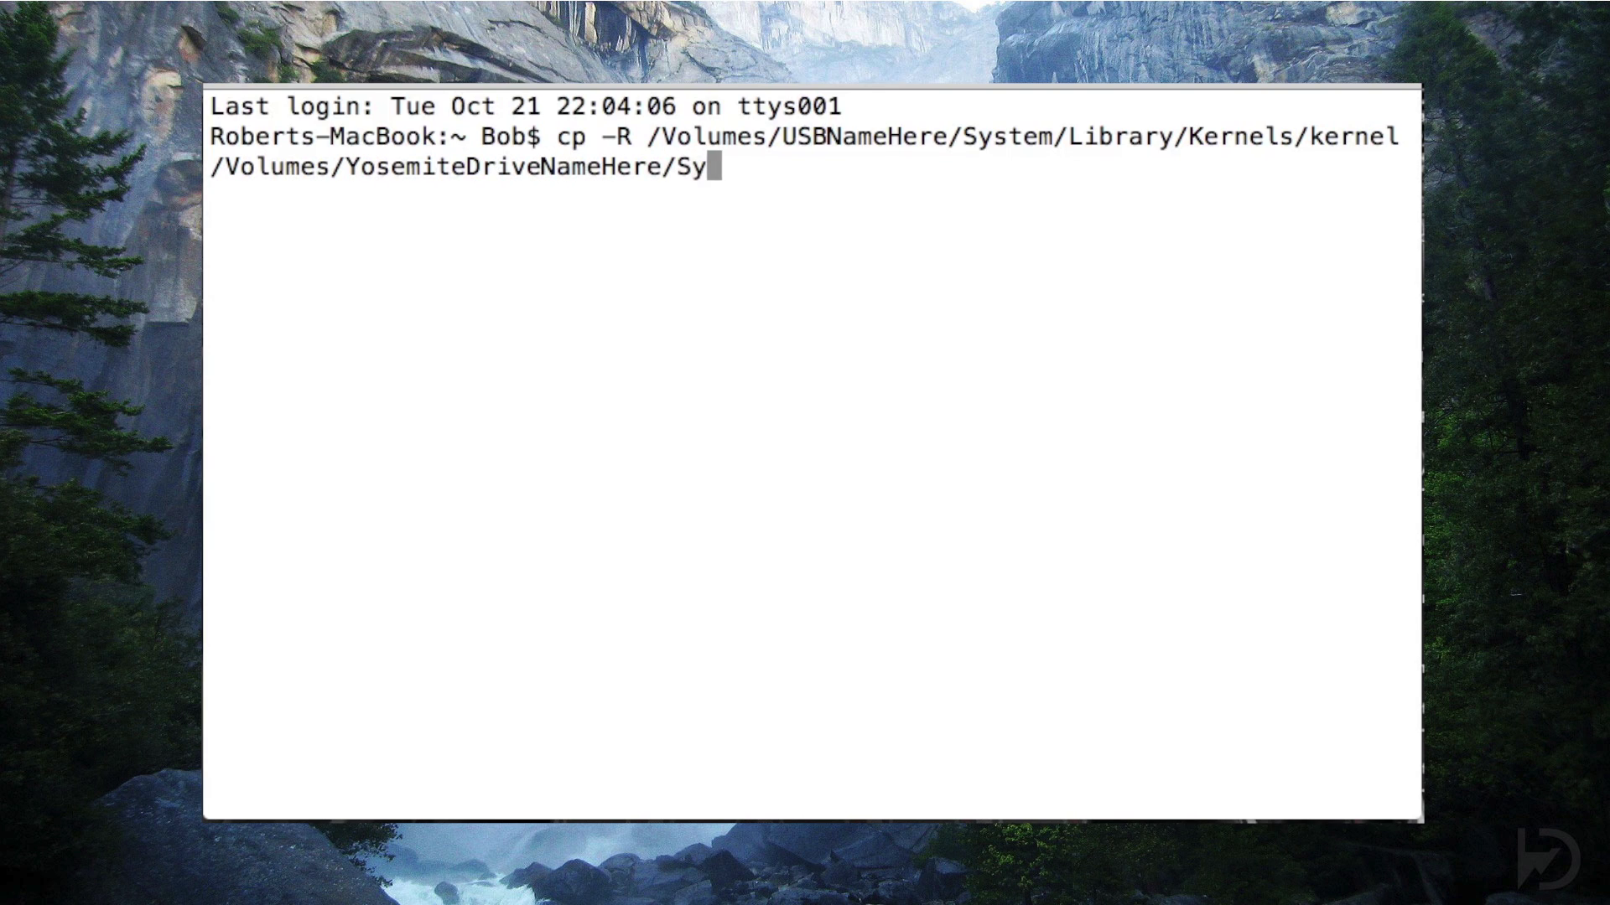
text(/)
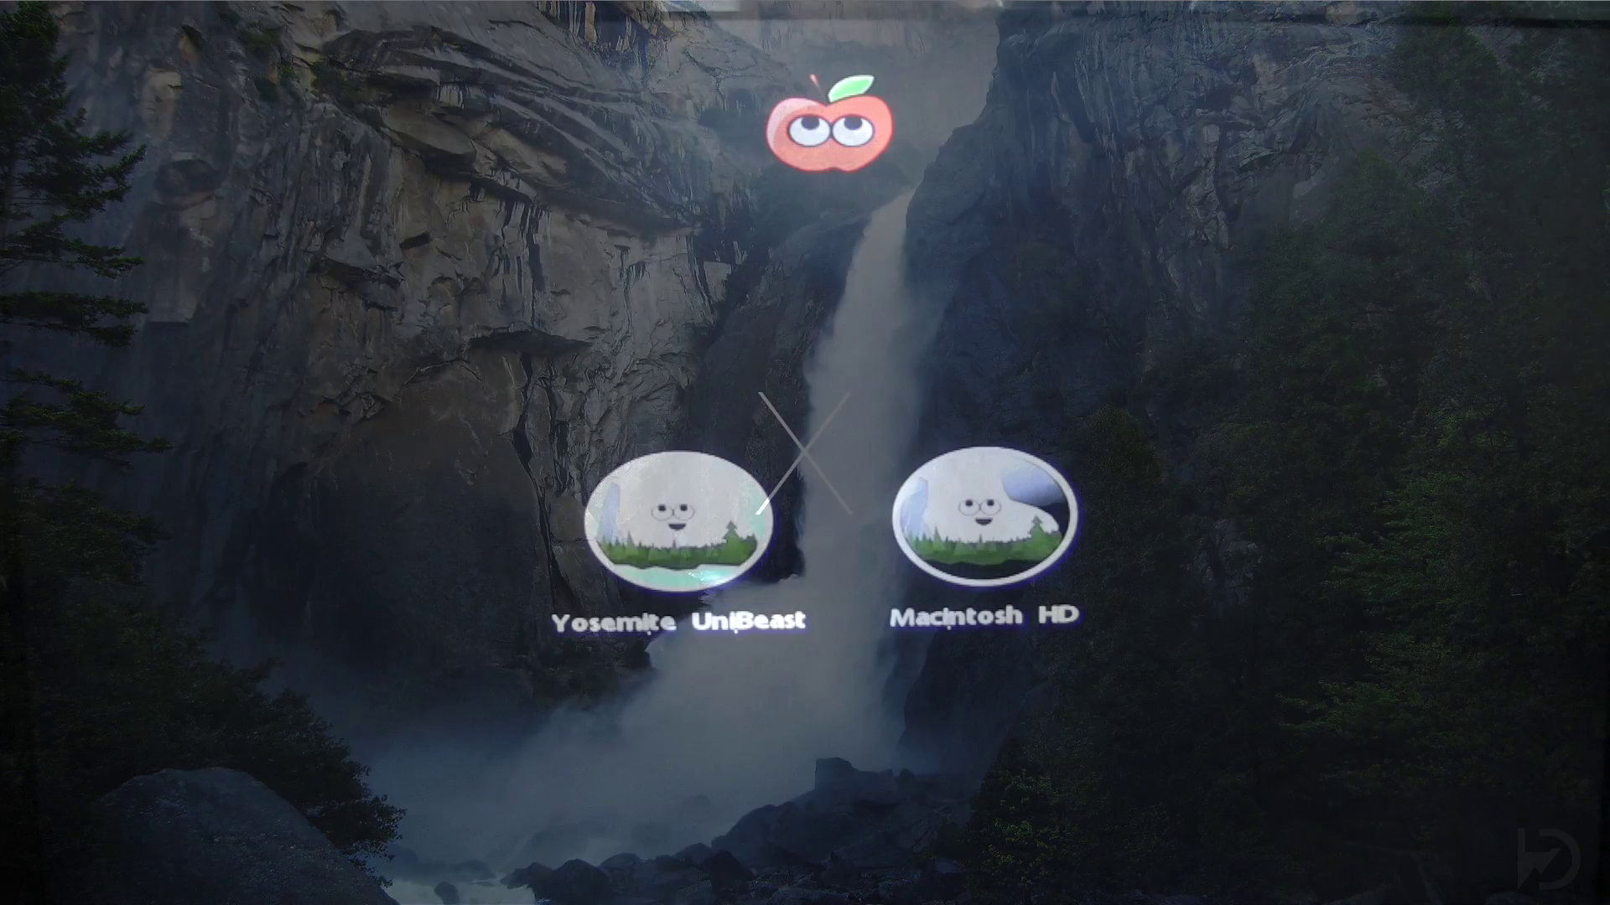
Select Macintosh HD in the Chimera boot menu to start the new Yosemite install
key(Right)
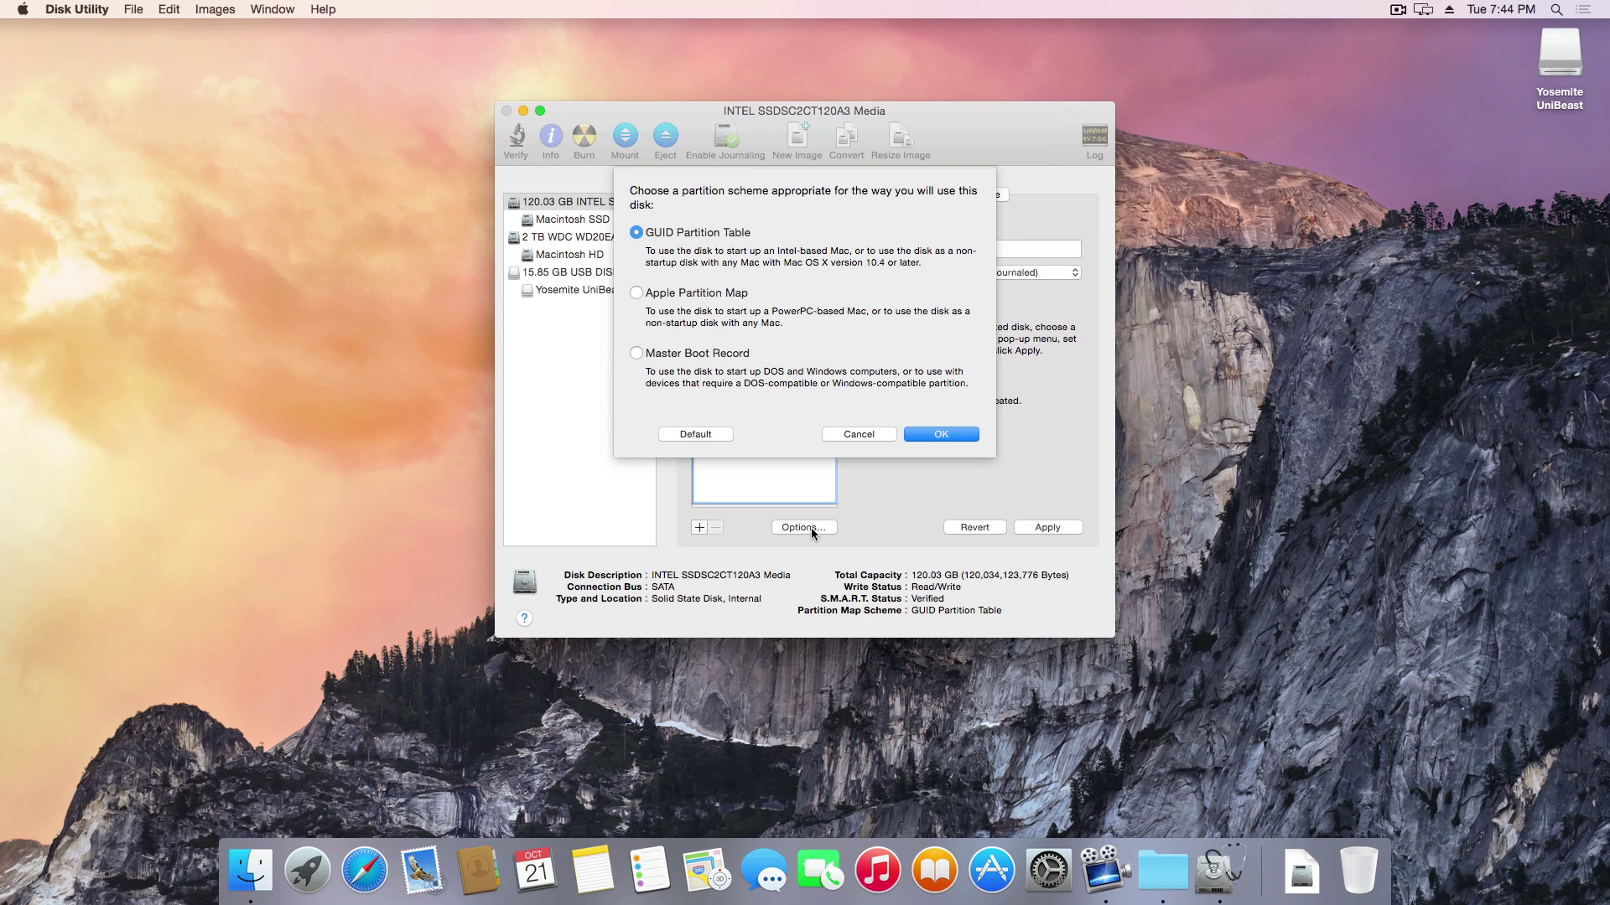
Set the SSD to Master Boot Record, then clone Macintosh HD onto Macintosh SSD in Carbon Copy Cloner
click(708, 354)
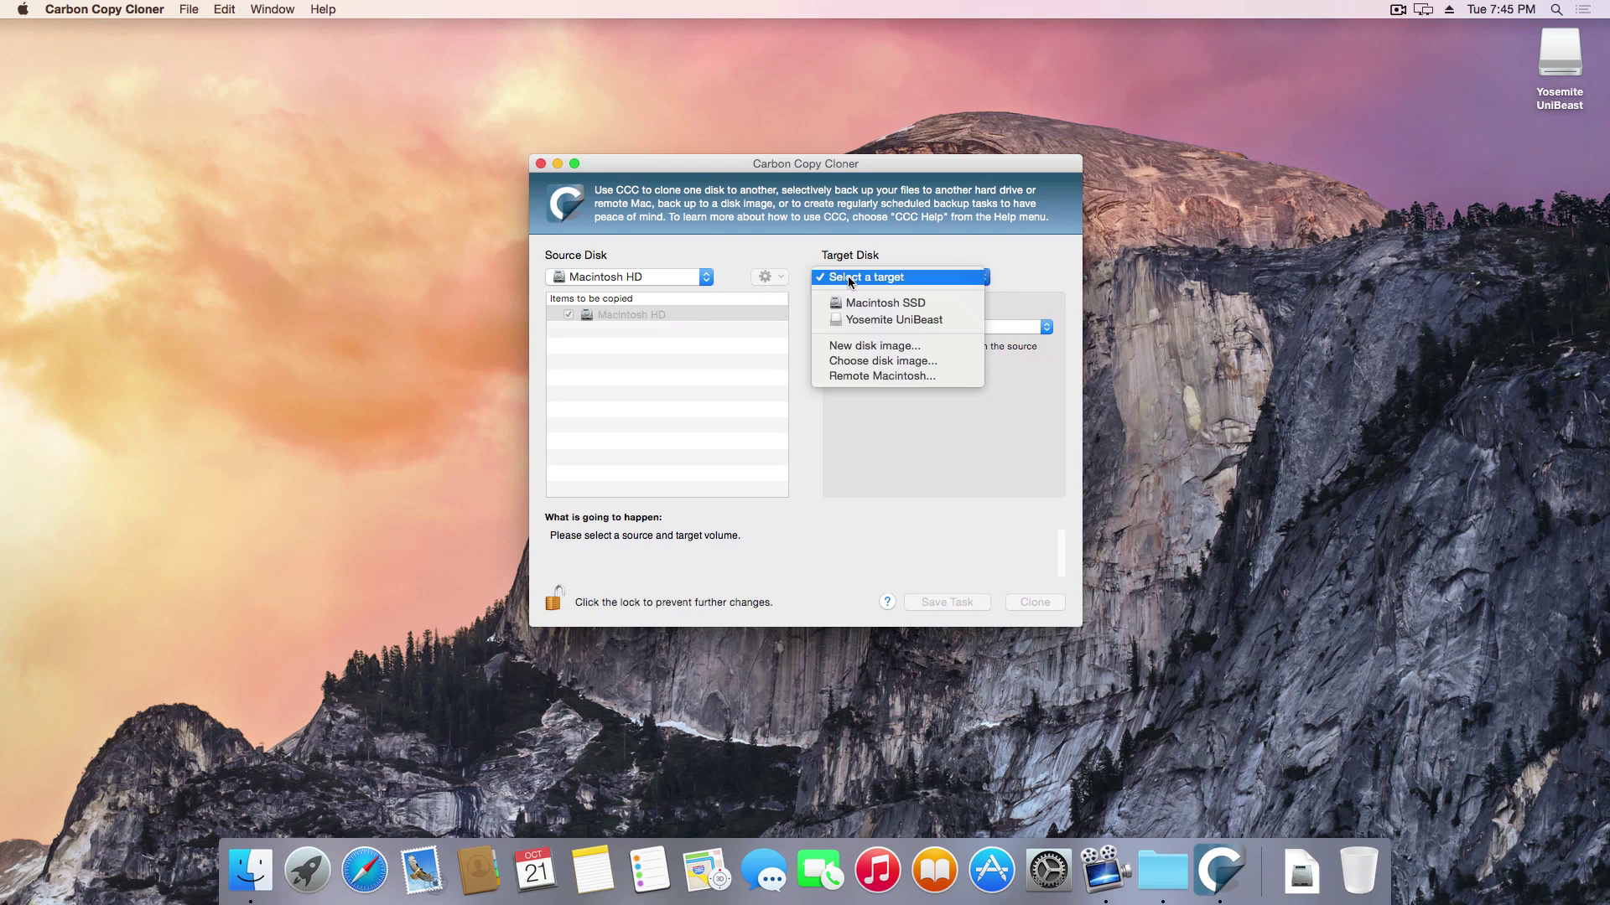
click(855, 301)
click(1033, 602)
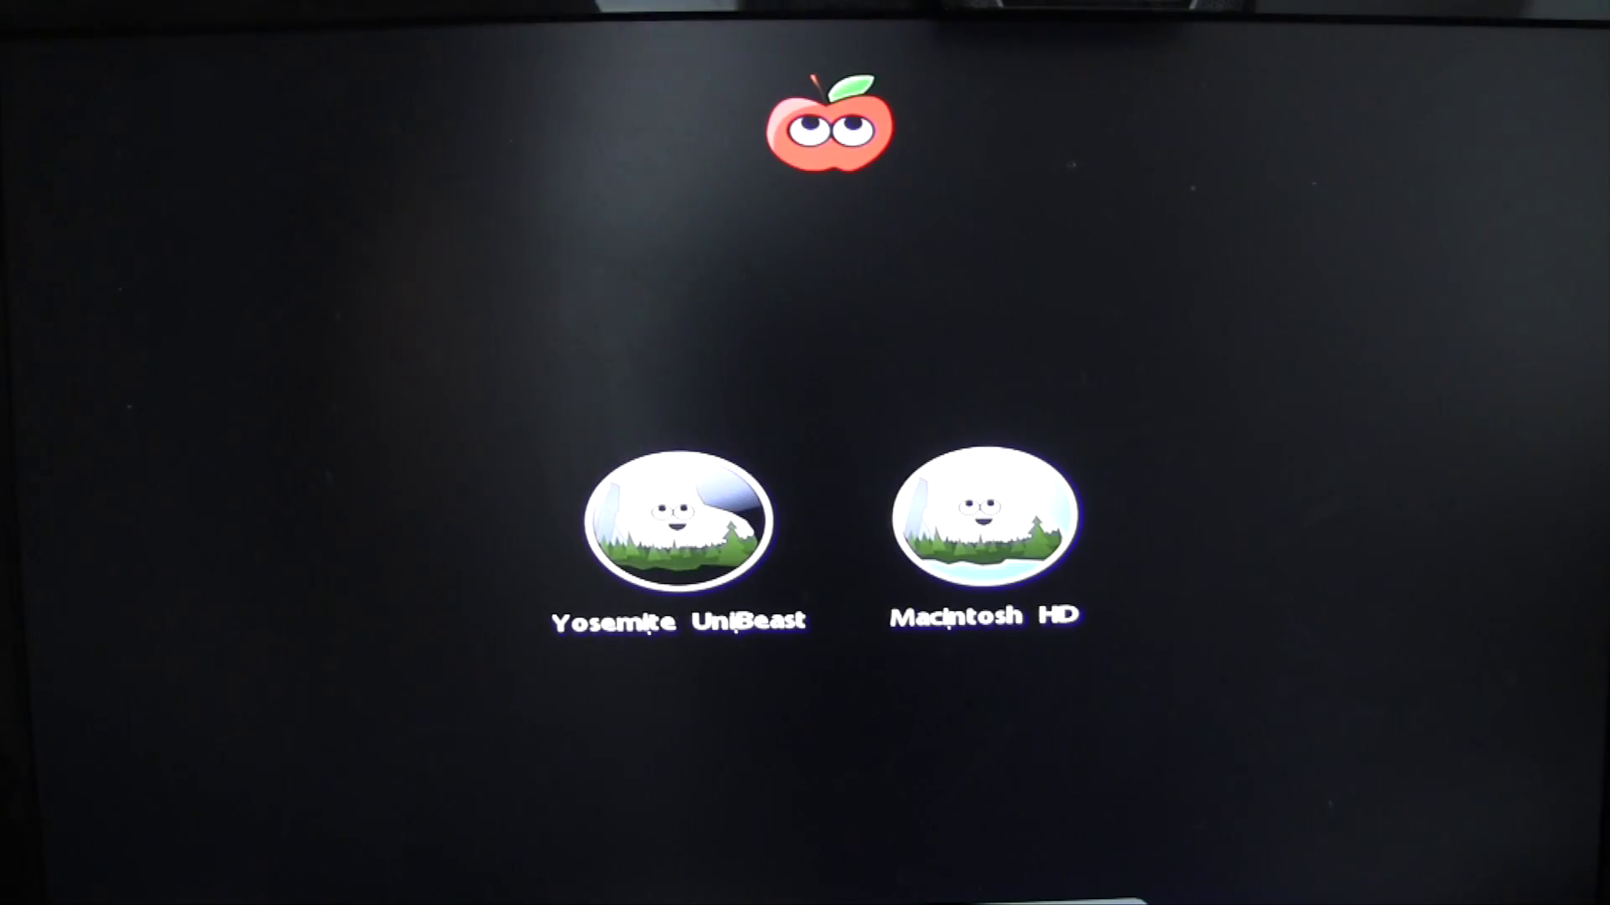
Pick MultiBeast's DSDT Free quick-start preset, then view About This Mac's Displays and Memory tabs
click(496, 248)
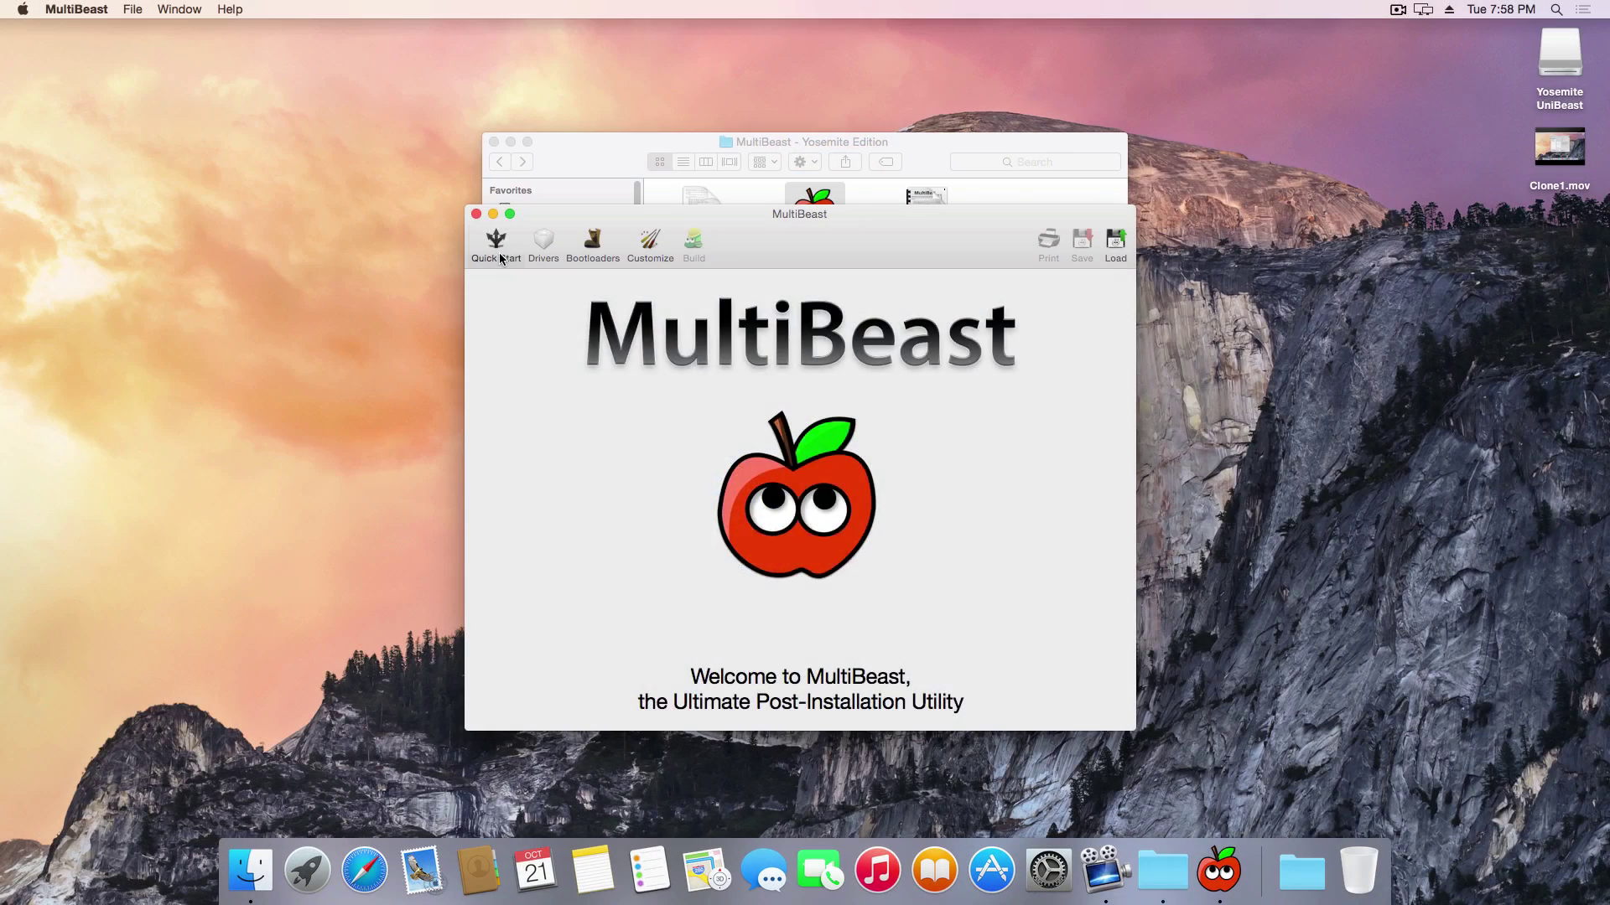
click(498, 451)
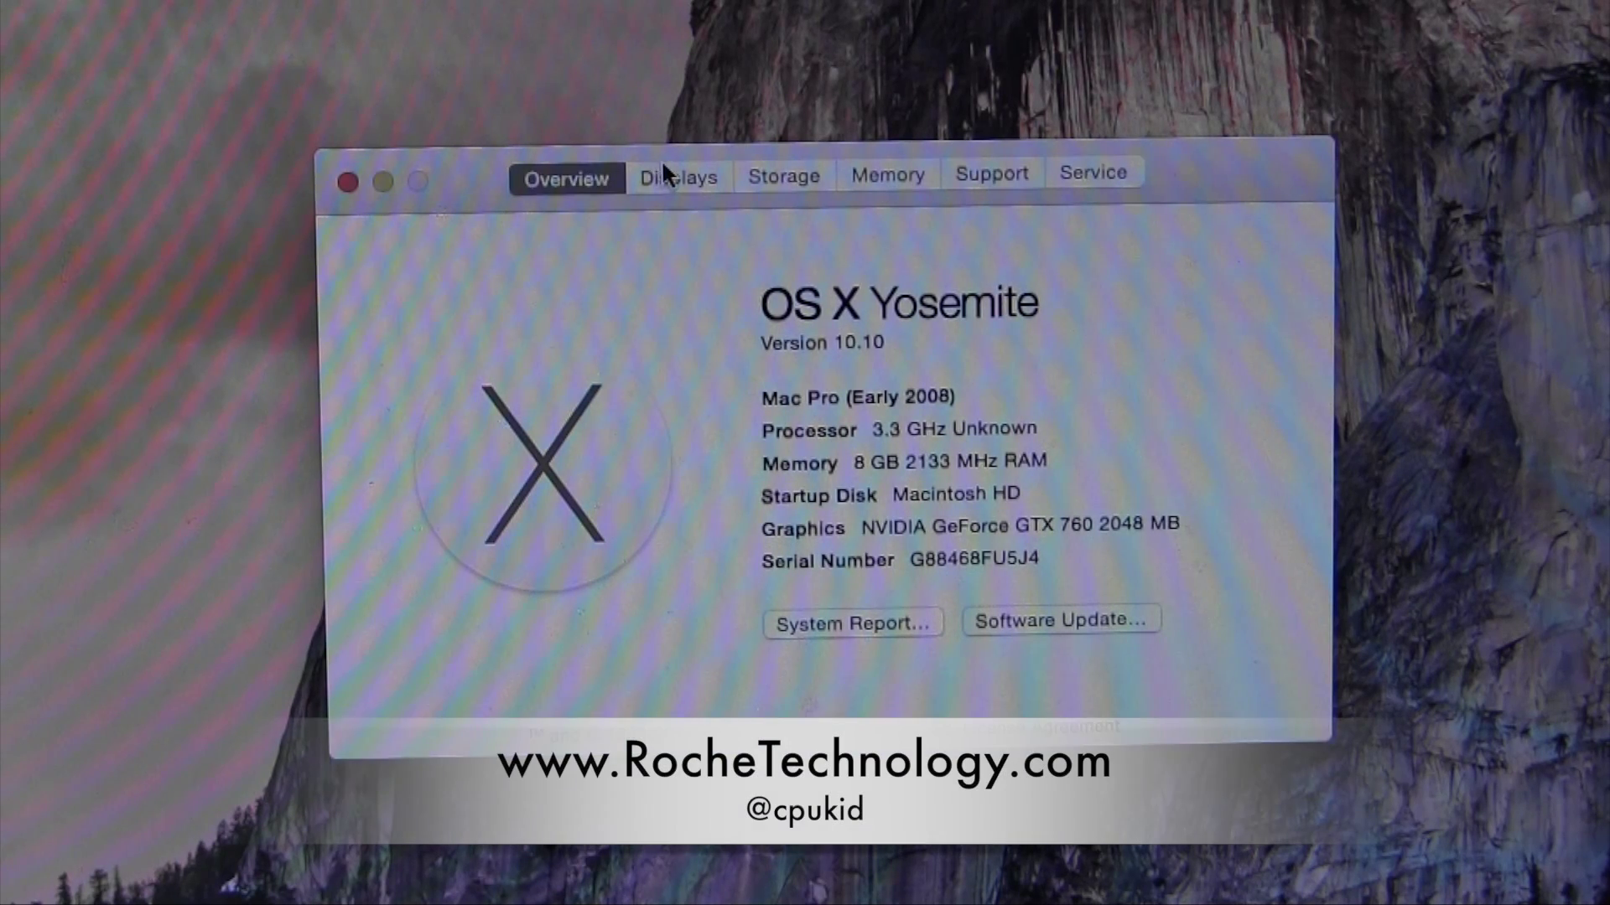
click(662, 168)
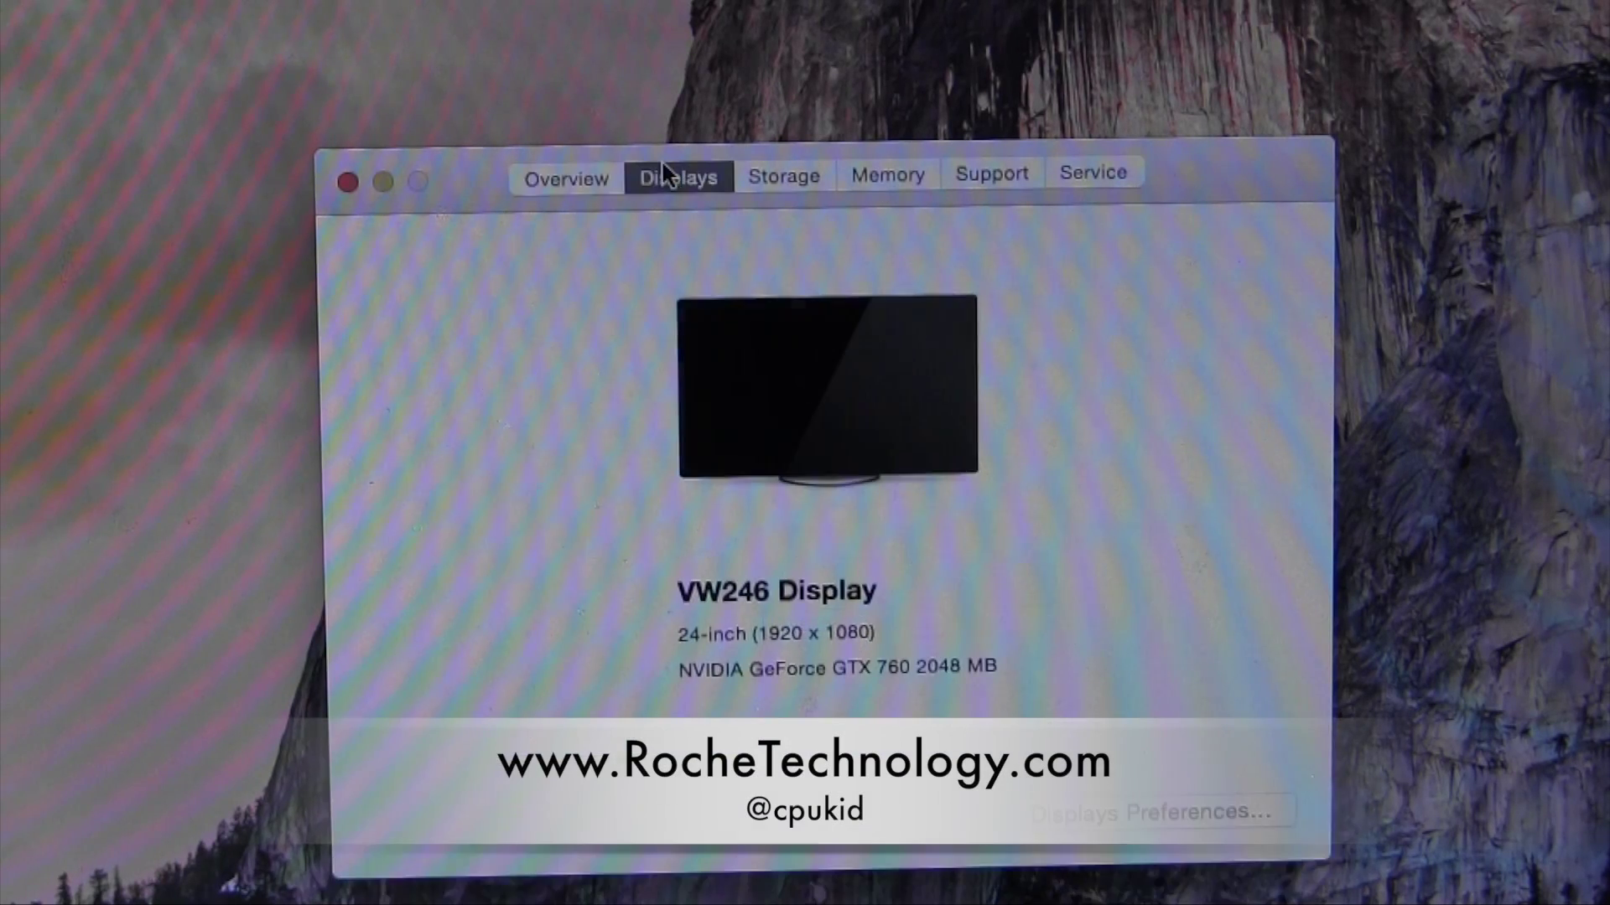
click(872, 155)
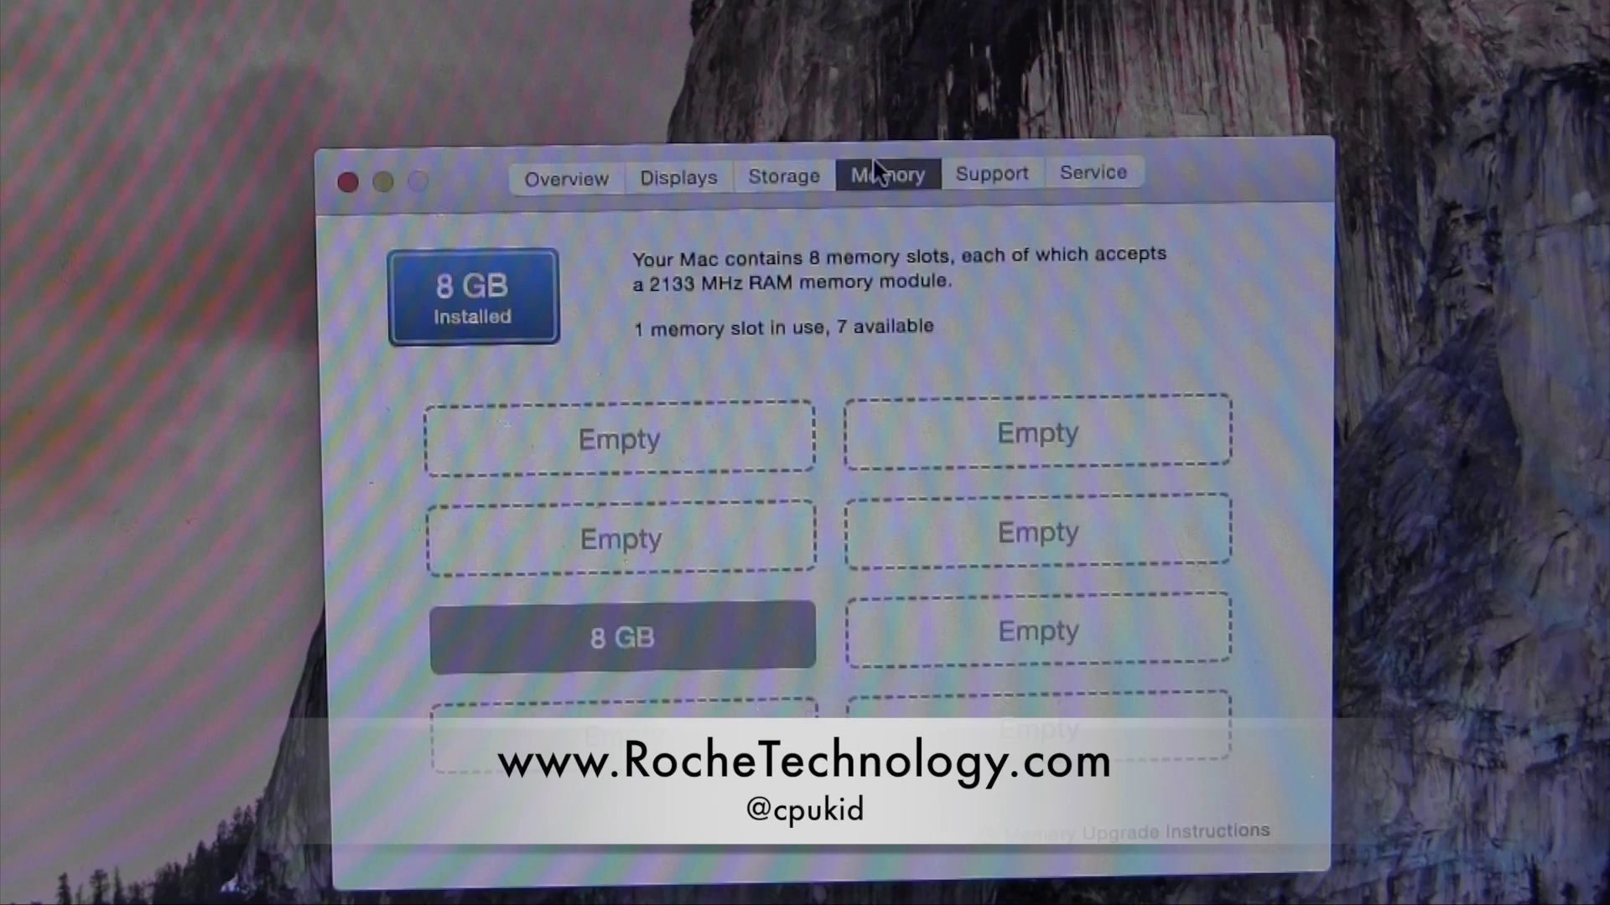